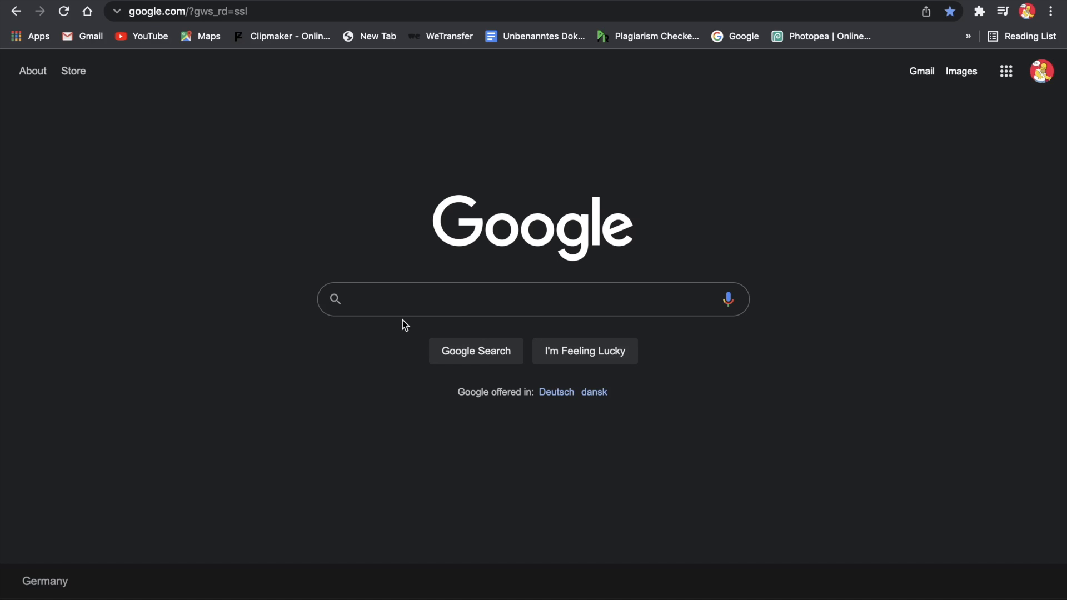
# - Search Google for krita.org, open the Krita website and go to its desktop download page
pyautogui.write('krita.org')
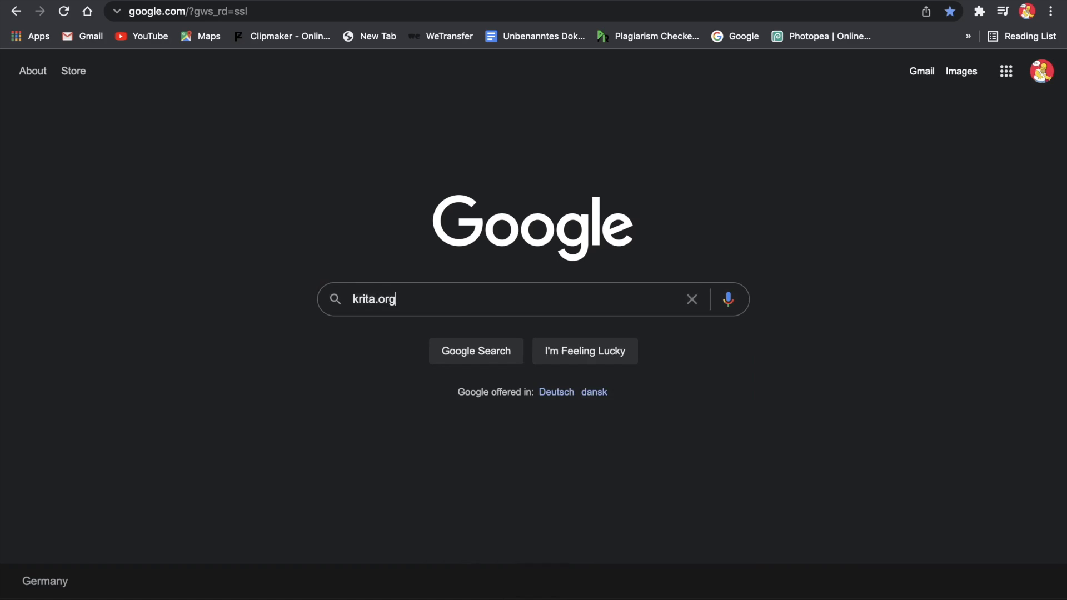
pyautogui.press('Return')
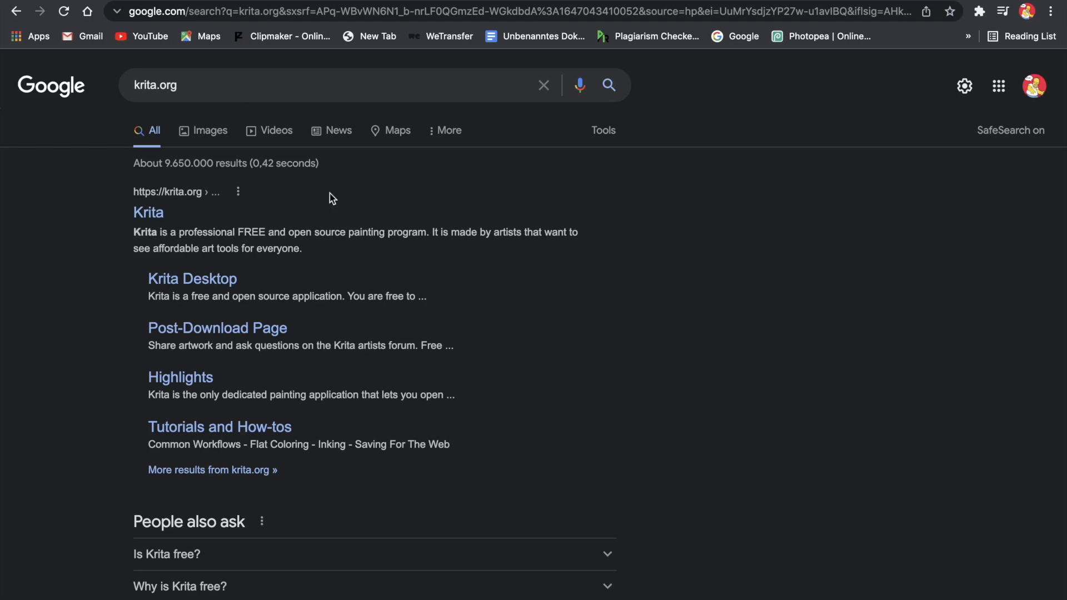
pyautogui.click(144, 215)
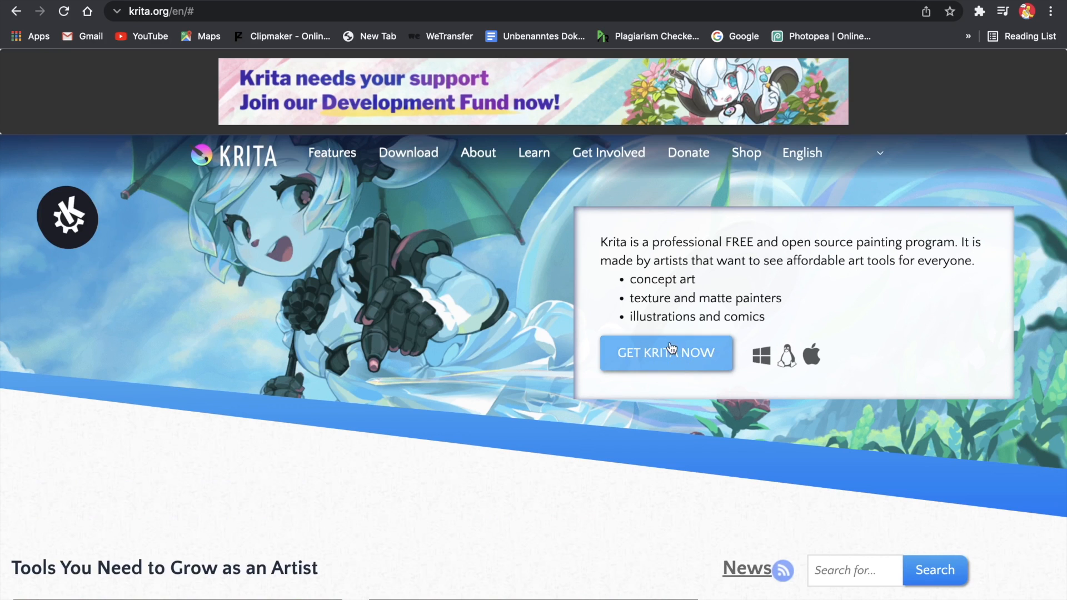
pyautogui.click(673, 357)
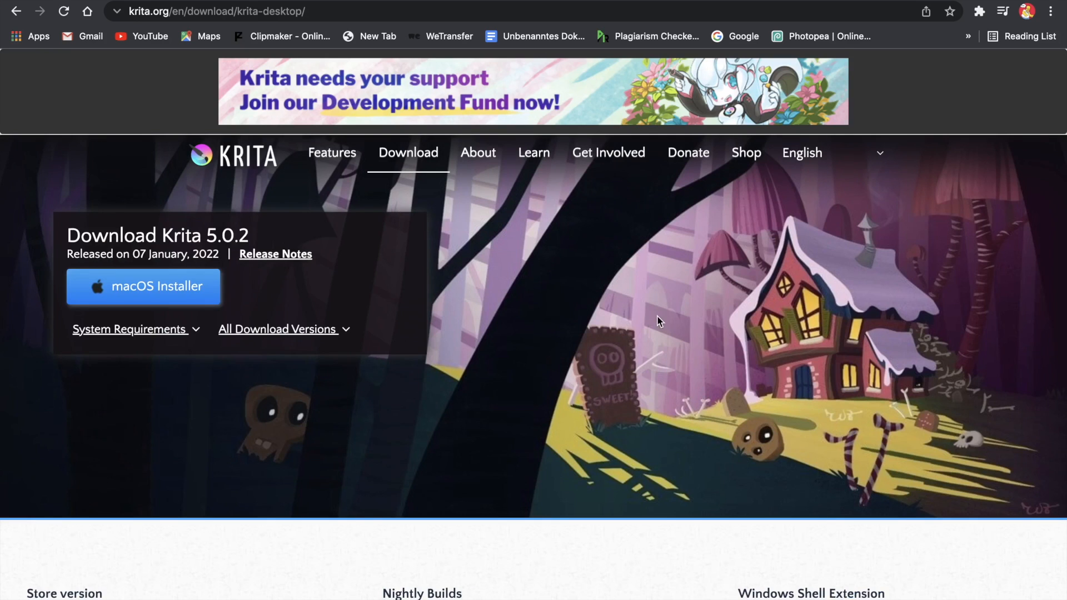
# - Check Krita's system requirements and available download versions, and download the macOS installer
pyautogui.scroll(-2, 655, 315)
pyautogui.scroll(2, 651, 321)
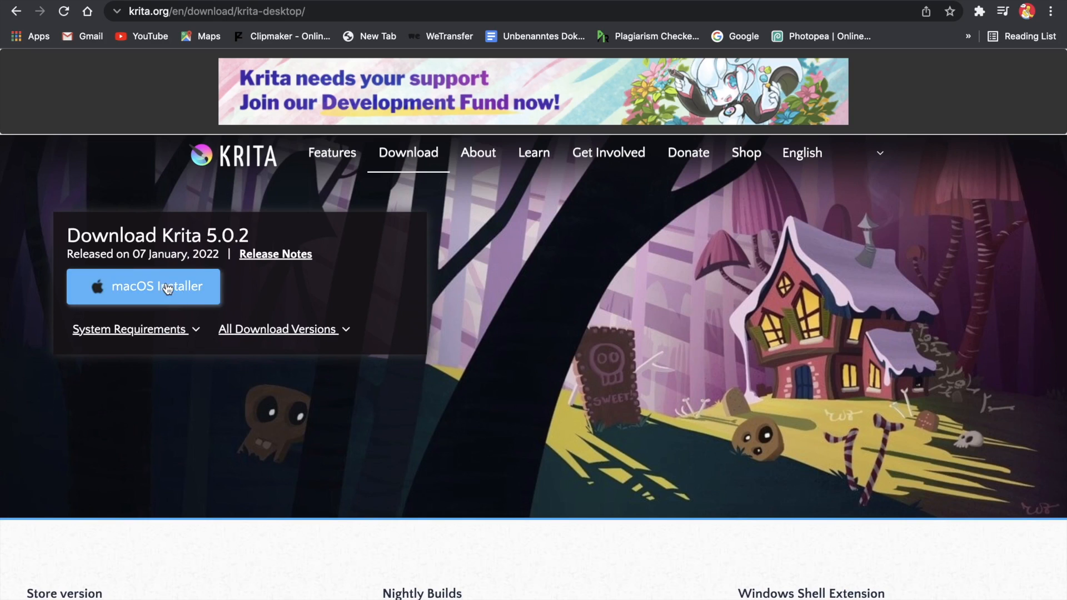
pyautogui.click(198, 330)
pyautogui.click(283, 330)
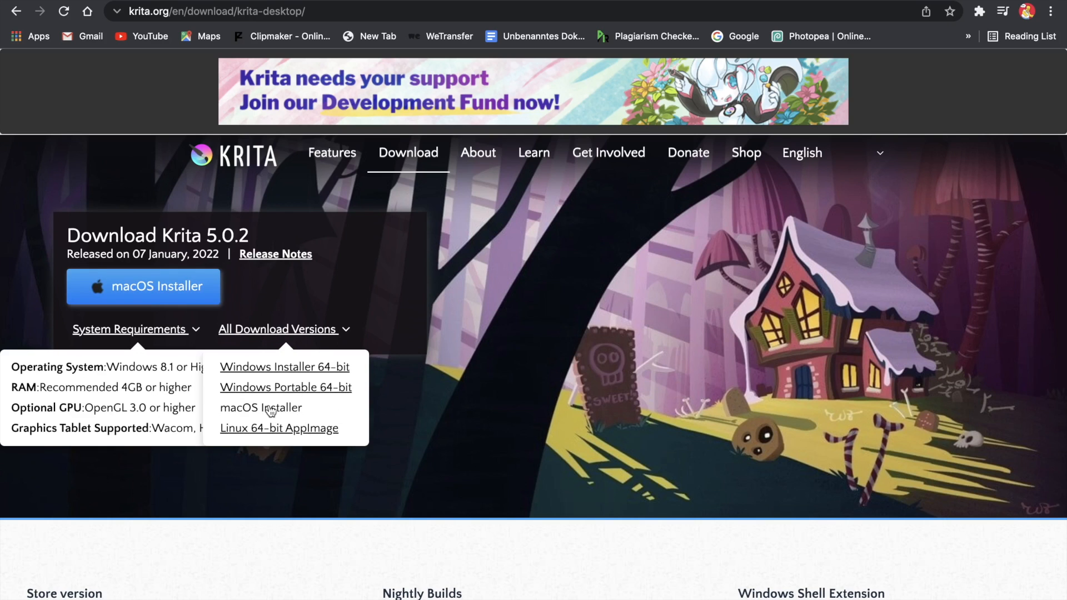
pyautogui.click(194, 290)
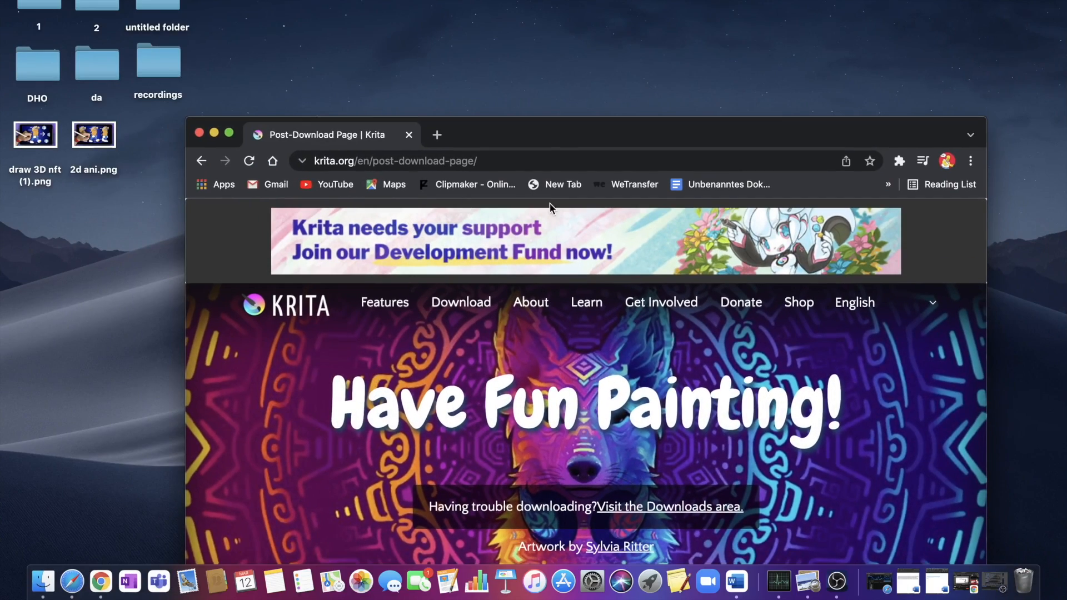
# - Place the downloaded krita-5.0.2.dmg on the desktop, close the browser window and open the disk image
pyautogui.moveTo(543, 135); pyautogui.dragTo(617, 19)
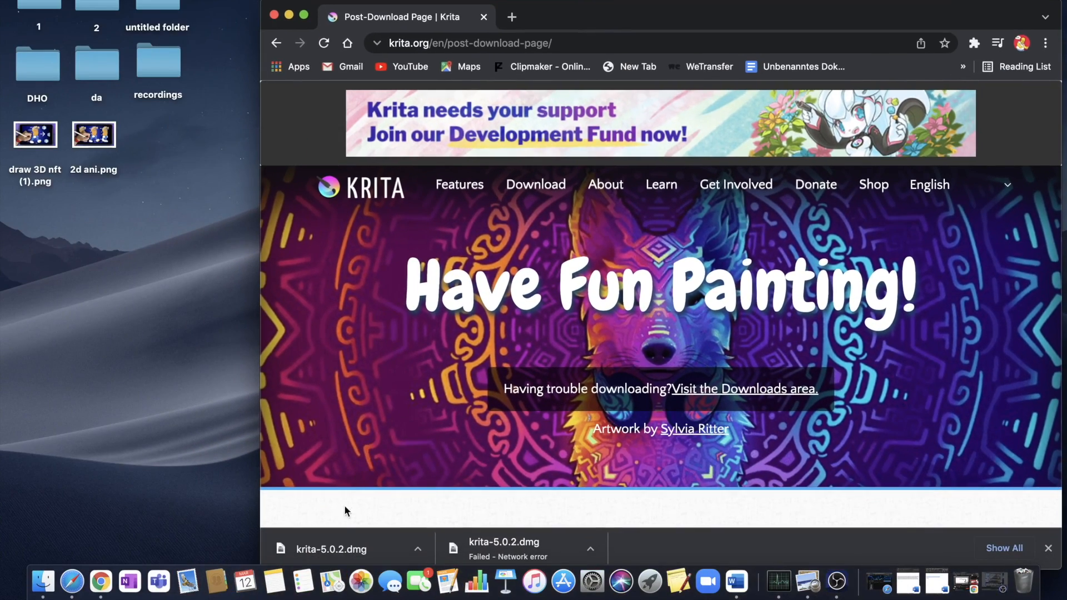
pyautogui.moveTo(334, 547); pyautogui.dragTo(120, 347)
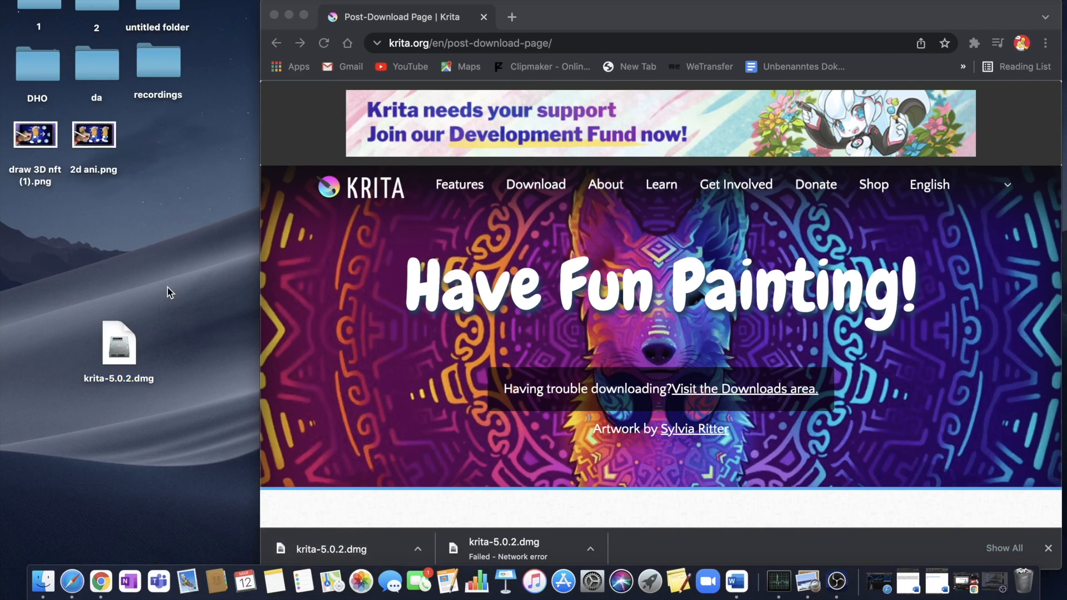
pyautogui.click(288, 15)
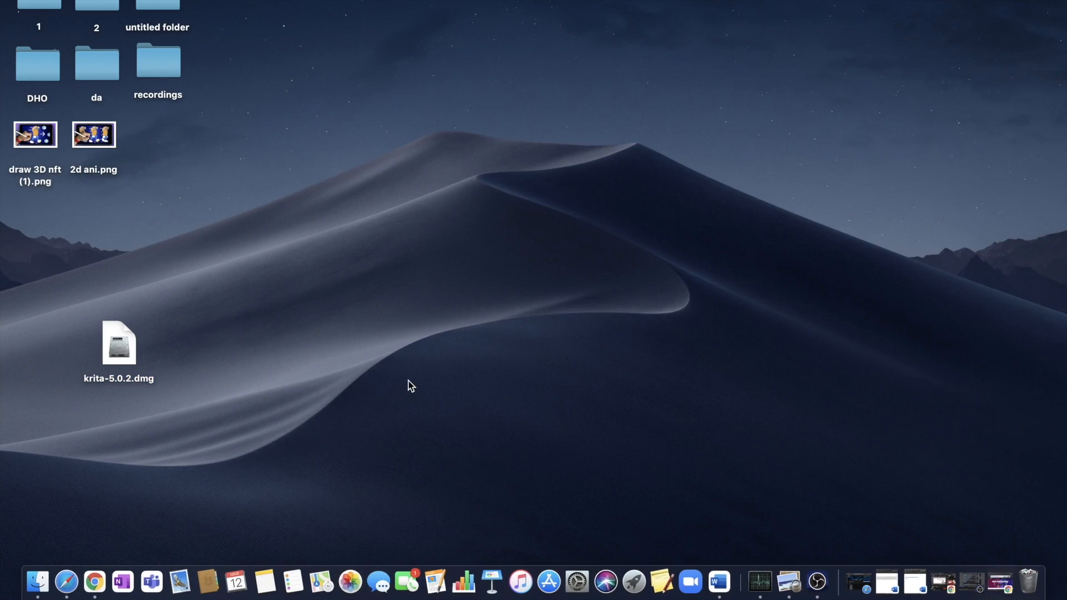
pyautogui.moveTo(120, 344); pyautogui.dragTo(472, 170)
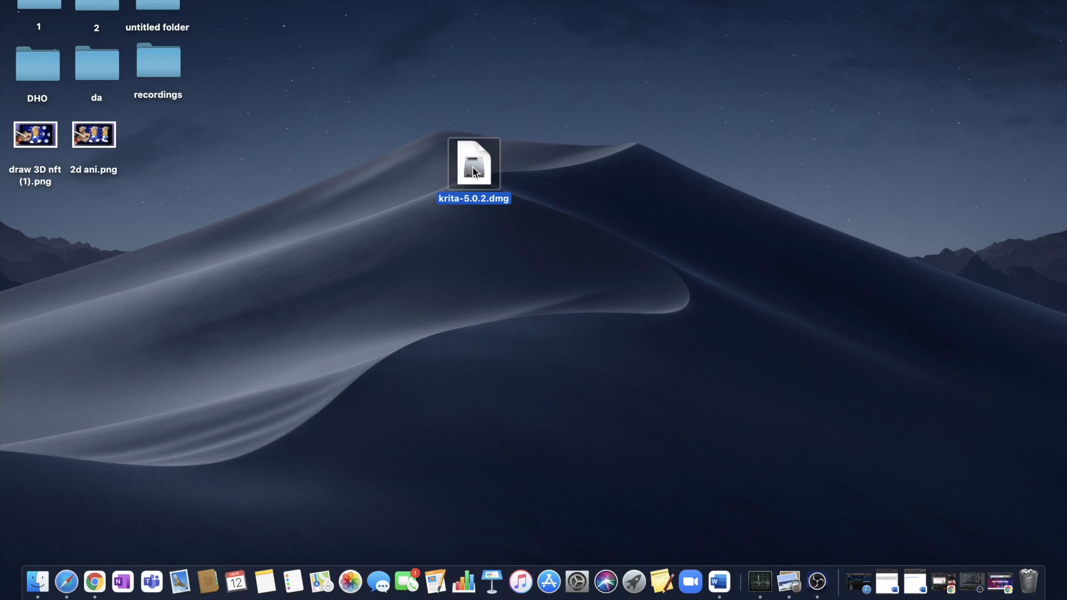
pyautogui.doubleClick(473, 170)
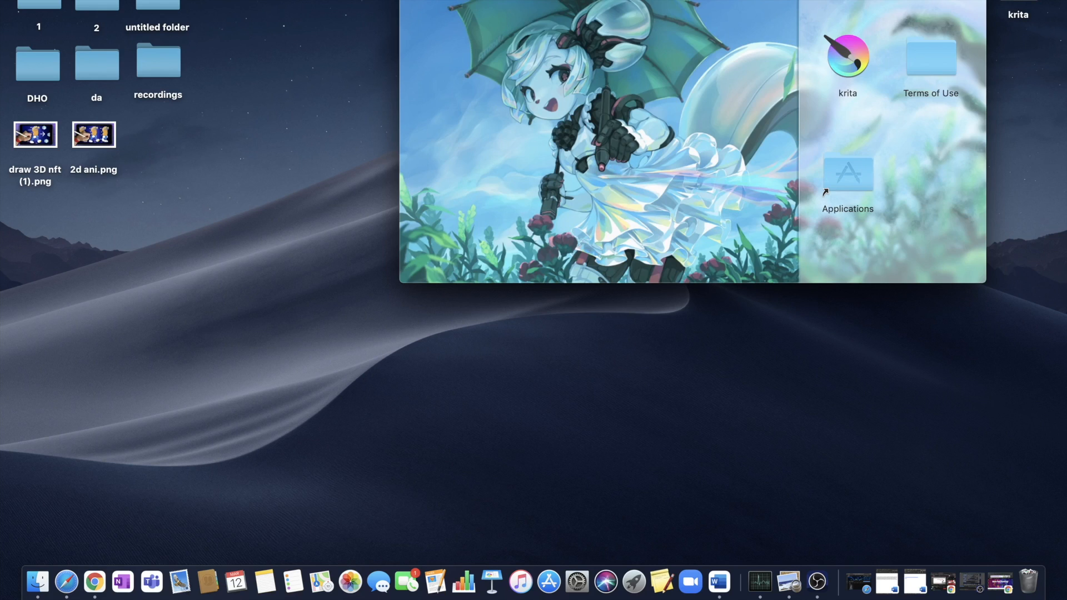
# - Close the Krita disk image window, find and launch krita 2 through Spotlight, and make its window full screen
pyautogui.moveTo(692, 2)
pyautogui.mouseDown()
pyautogui.moveTo(507, 5)
pyautogui.moveTo(672, 2)
pyautogui.mouseUp()
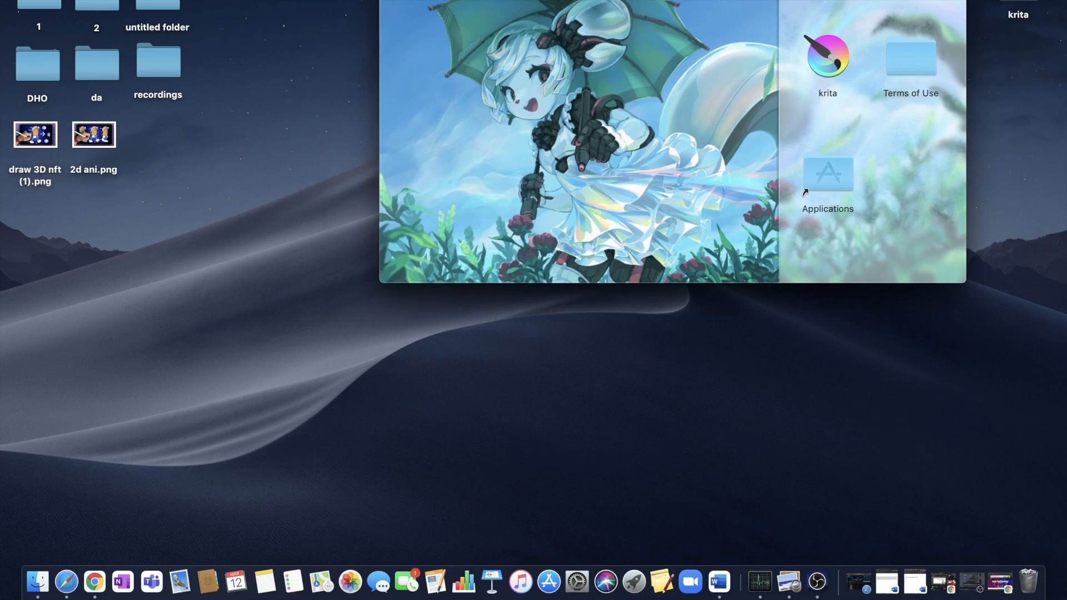
pyautogui.press('super+w')
pyautogui.click(742, 91)
pyautogui.click(996, 8)
pyautogui.write('krit')
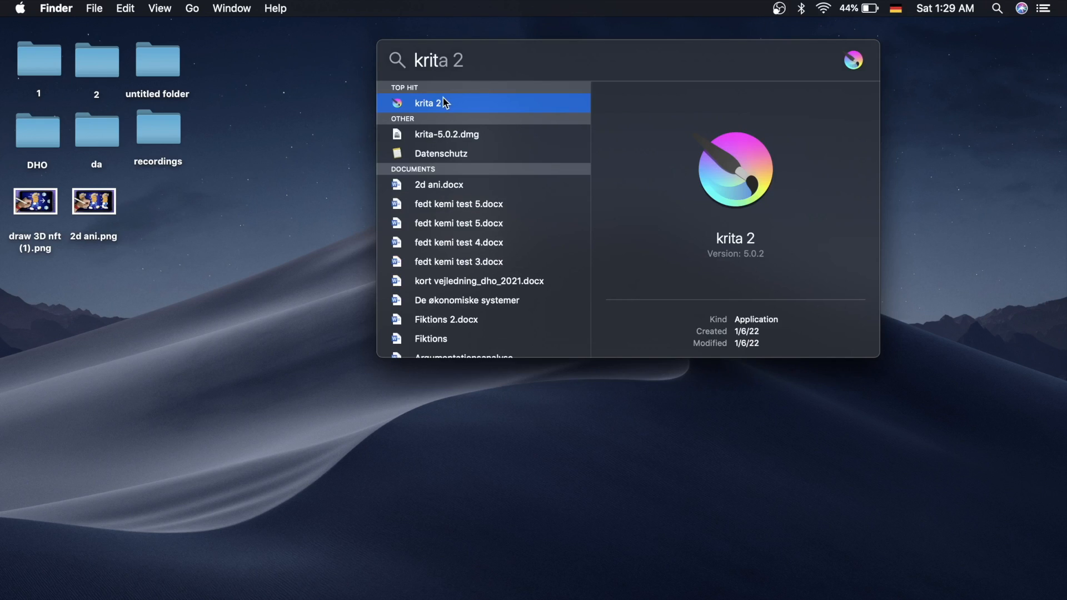
pyautogui.click(444, 103)
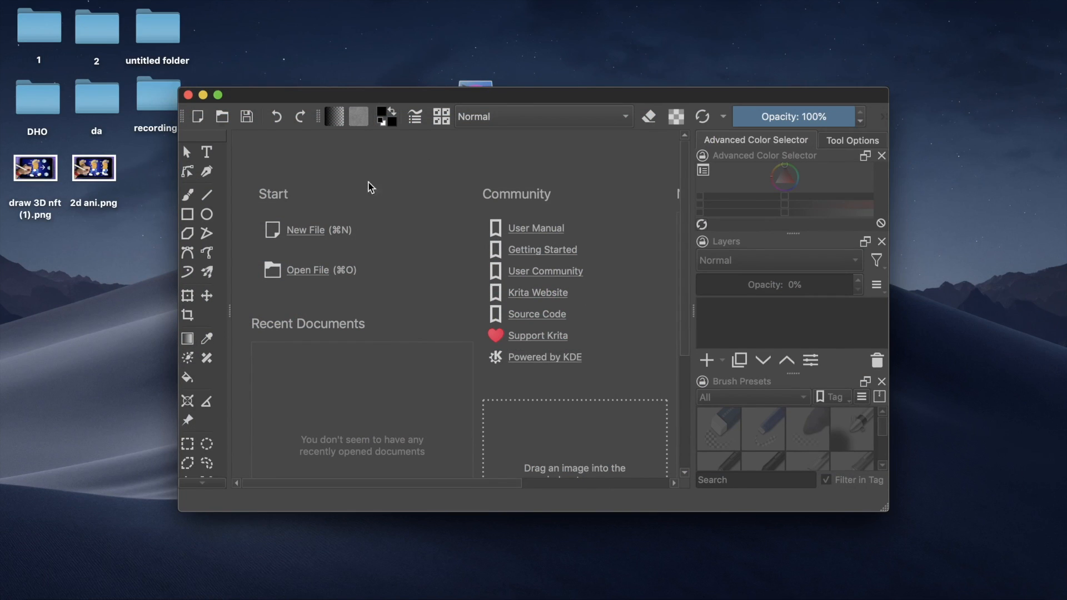
pyautogui.click(218, 95)
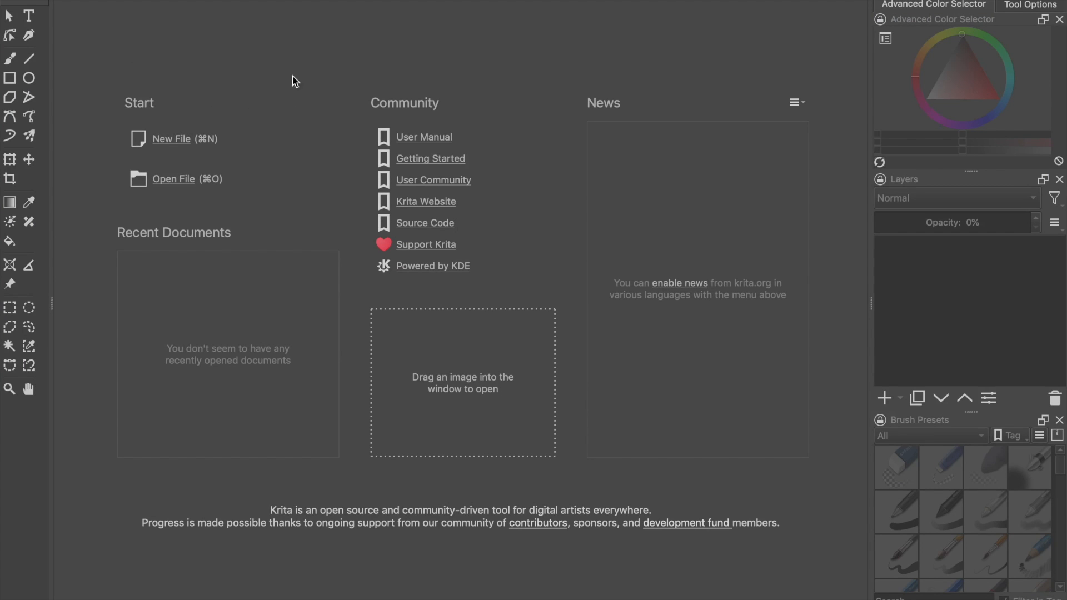
# - Start a new file and set the image width to 600 pixels
pyautogui.click(170, 139)
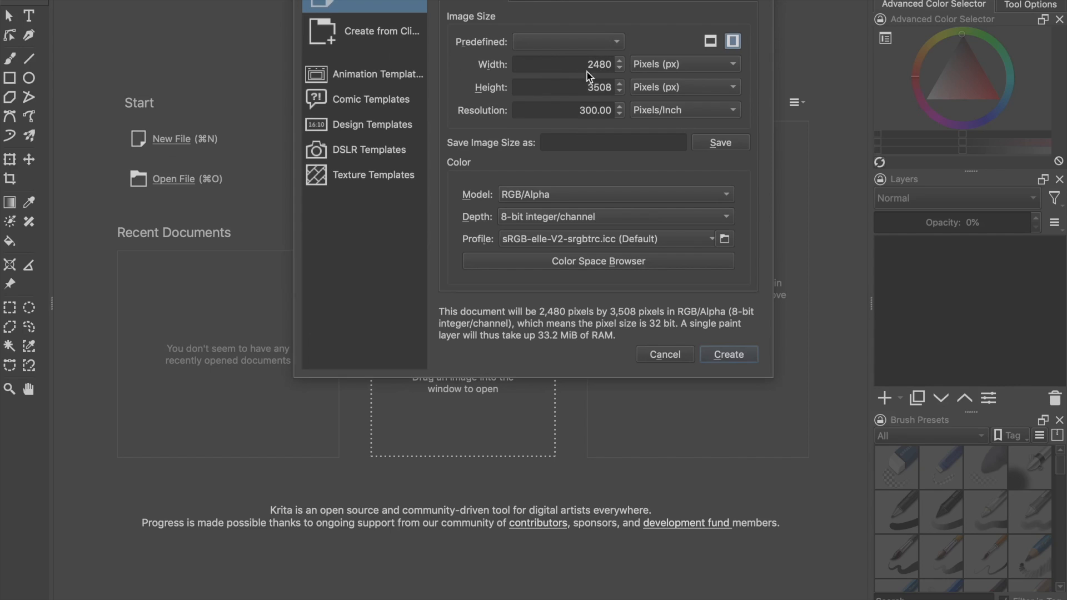
pyautogui.moveTo(552, 64); pyautogui.dragTo(625, 65)
pyautogui.click(587, 87)
pyautogui.moveTo(588, 66); pyautogui.dragTo(630, 68)
pyautogui.write('1')
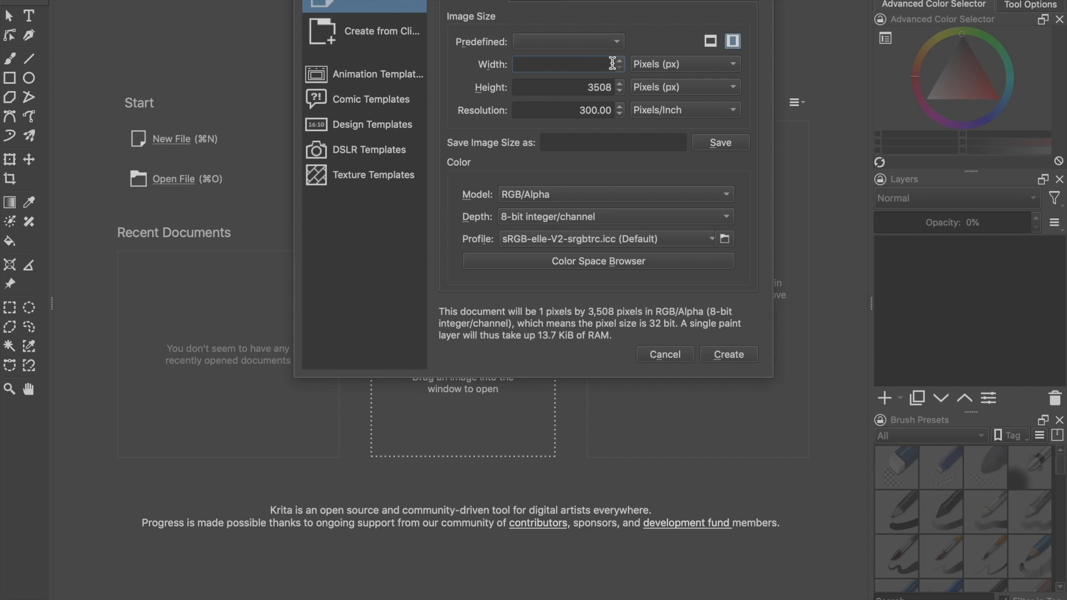
pyautogui.press('BackSpace')
pyautogui.write('600')
# - Set the new image's height to 600 pixels
pyautogui.click(613, 84)
pyautogui.press('BackSpace')
pyautogui.press('BackSpace')
pyautogui.press('BackSpace')
pyautogui.press('BackSpace')
pyautogui.write('6000')
pyautogui.press('BackSpace')
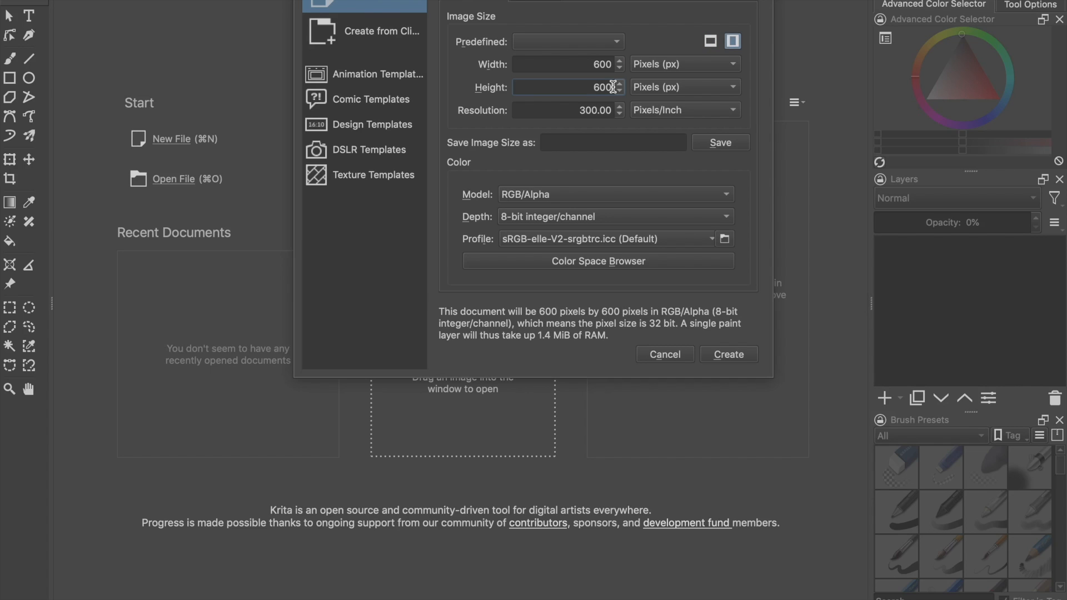
# - Set the resolution to 100 pixels/inch and create the document
pyautogui.moveTo(612, 111); pyautogui.dragTo(569, 111)
pyautogui.press('BackSpace')
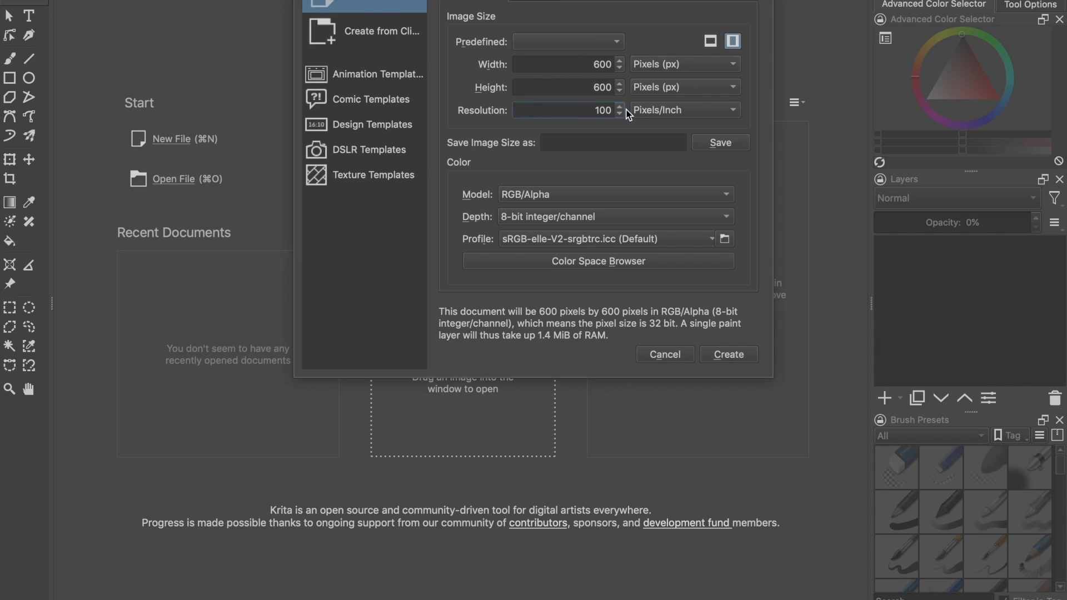
pyautogui.press('Tab')
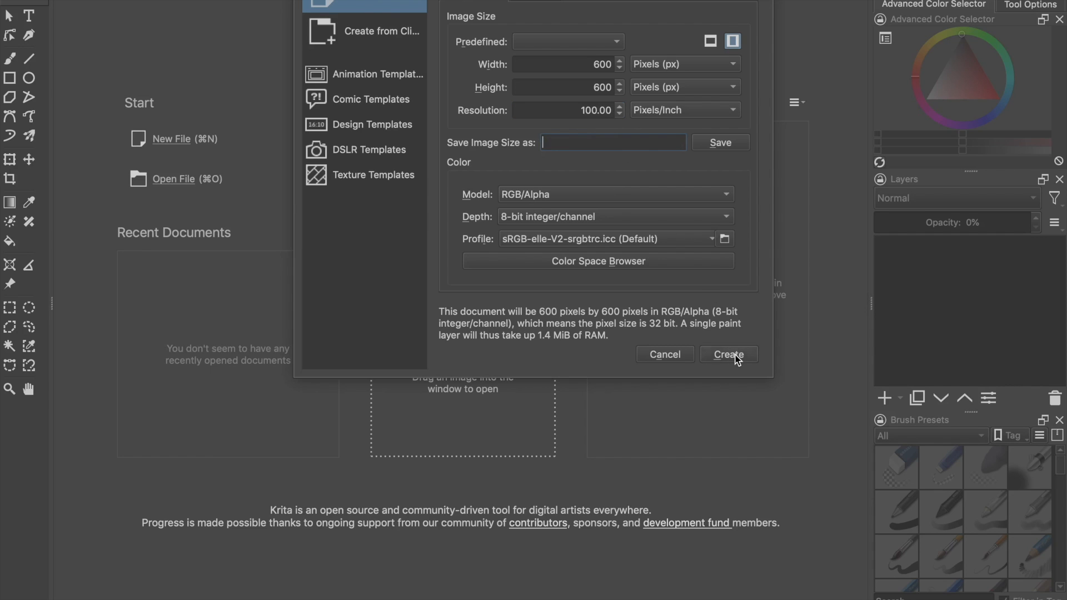
pyautogui.click(732, 357)
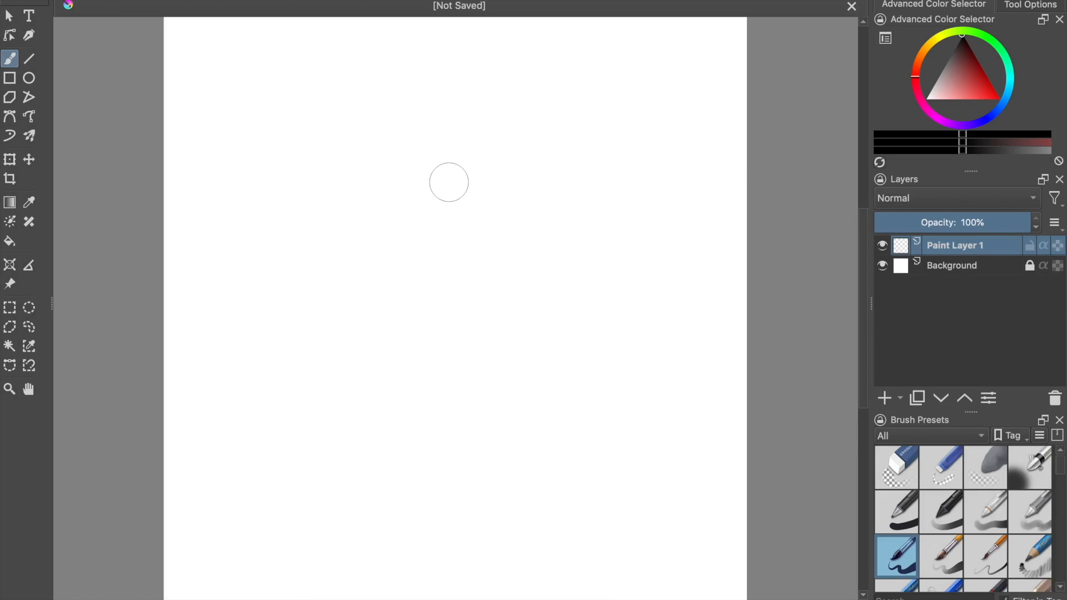
# - Switch to the Animation workspace and fit the whole canvas in view
pyautogui.scroll(-3, 449, 183)
pyautogui.scroll(2, 449, 182)
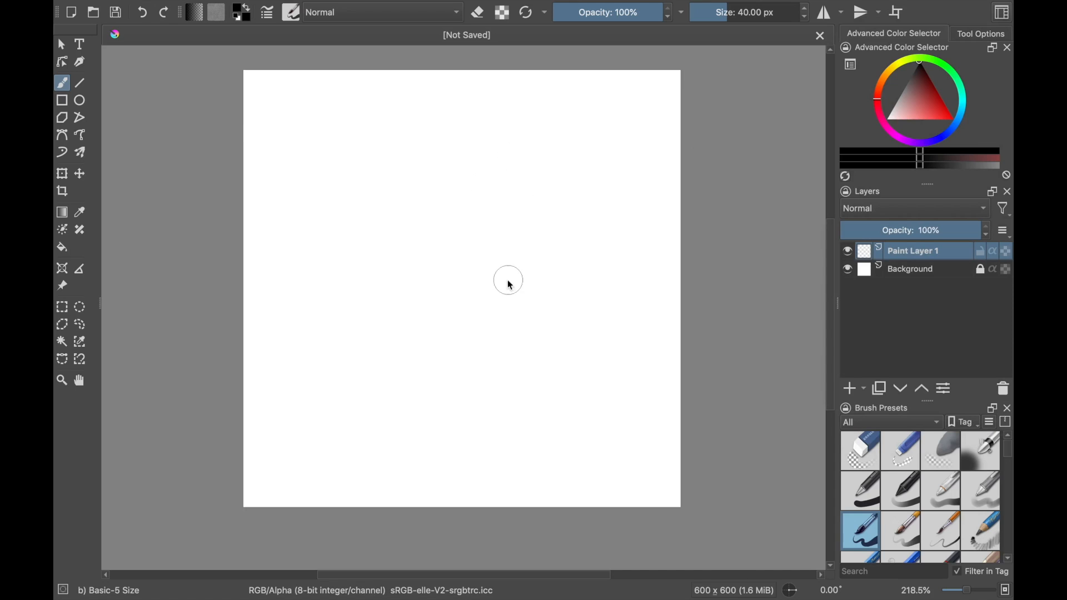
pyautogui.click(1005, 13)
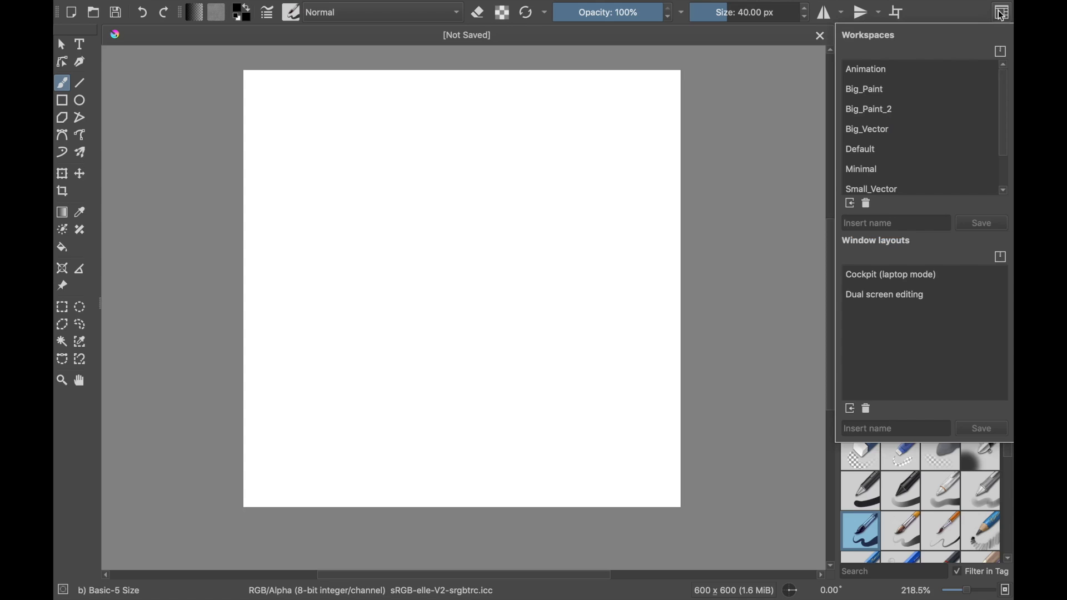
pyautogui.click(868, 72)
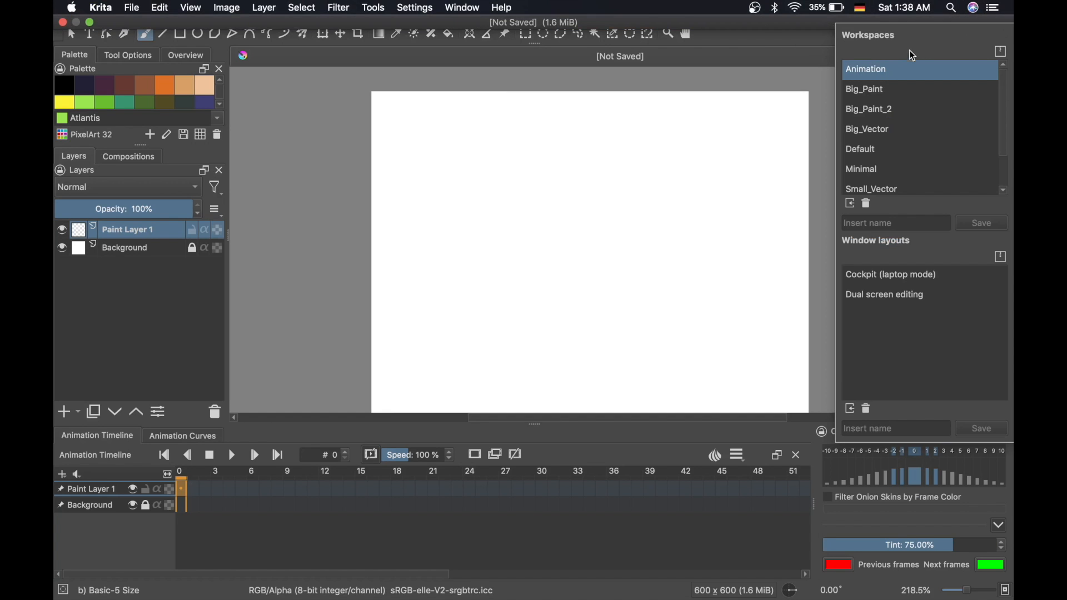
pyautogui.click(583, 235)
pyautogui.scroll(-2, 584, 235)
pyautogui.scroll(-3, 584, 237)
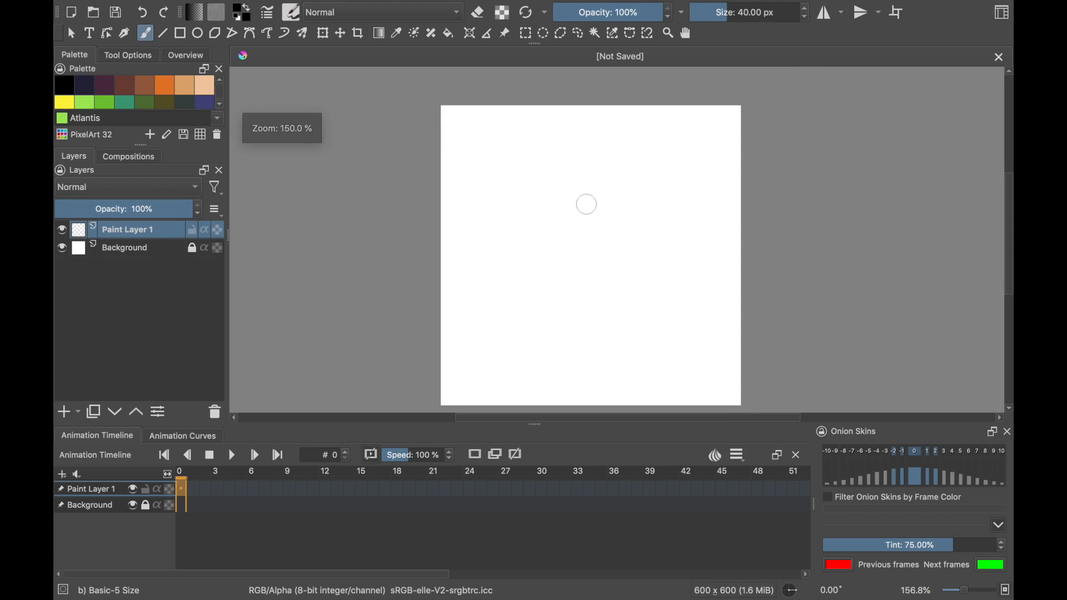
pyautogui.scroll(-1, 584, 236)
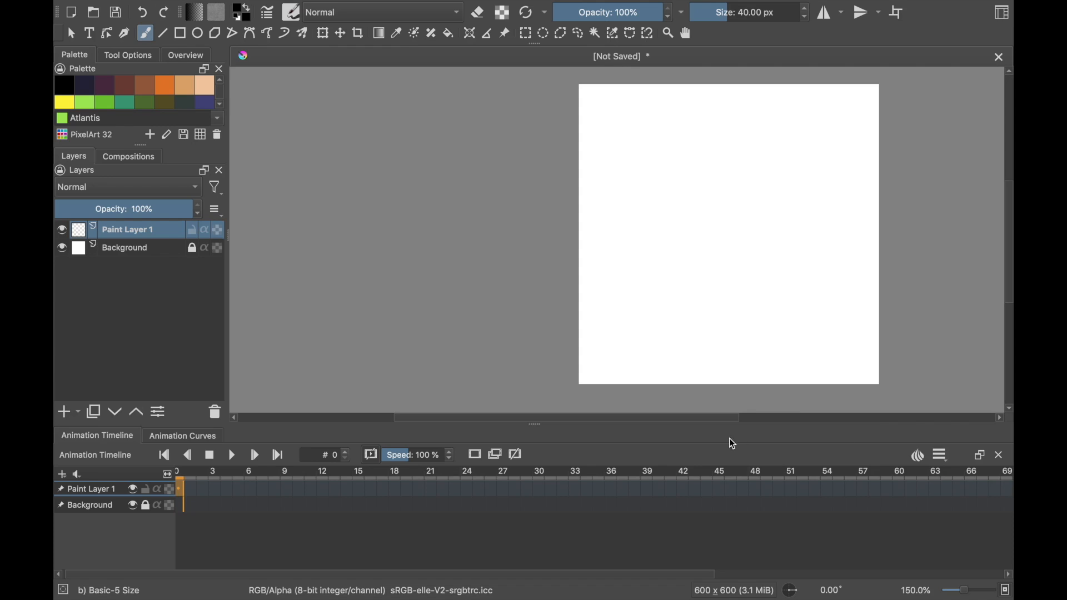
# - Examine the animation timeline's clip start, clip end and frame rate settings
pyautogui.click(948, 459)
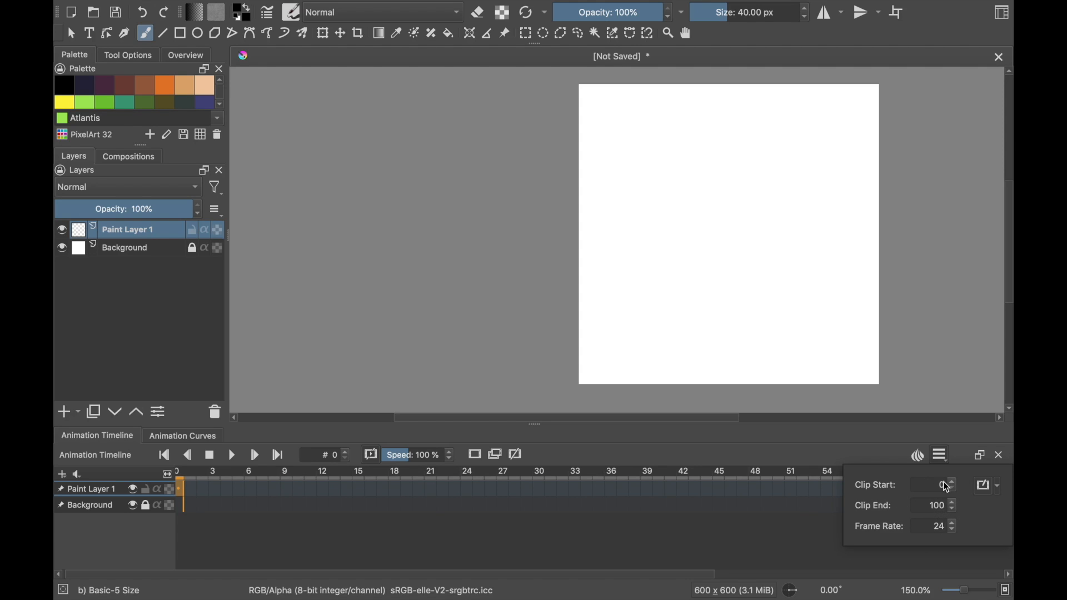
pyautogui.click(798, 516)
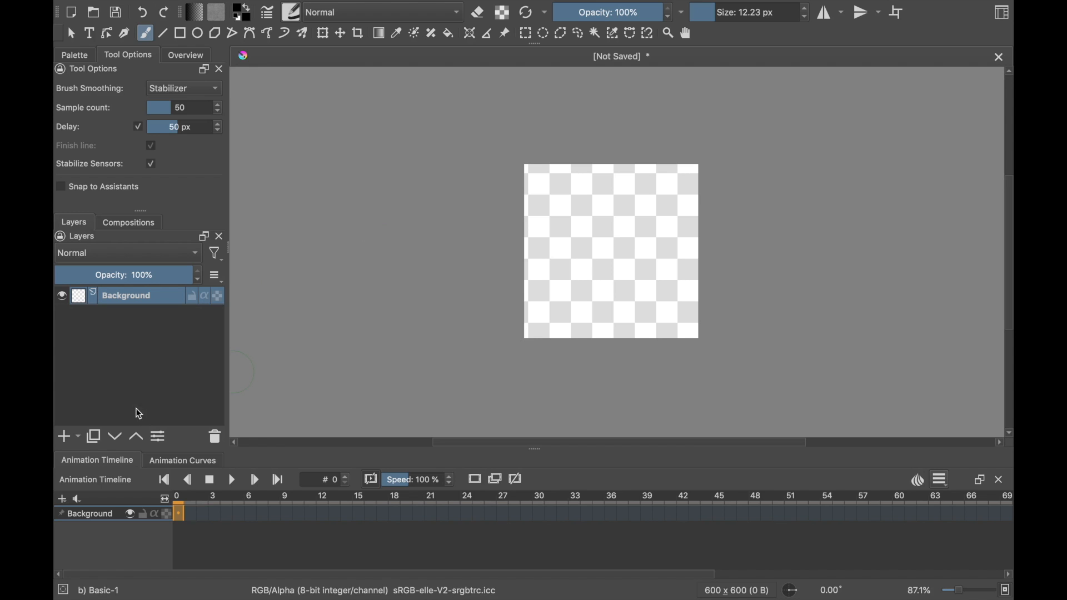
# - Insert the walk-cycle screenshot from the desktop into the canvas as a new layer, then restore the full-screen window
pyautogui.moveTo(114, 8)
pyautogui.click(90, 22)
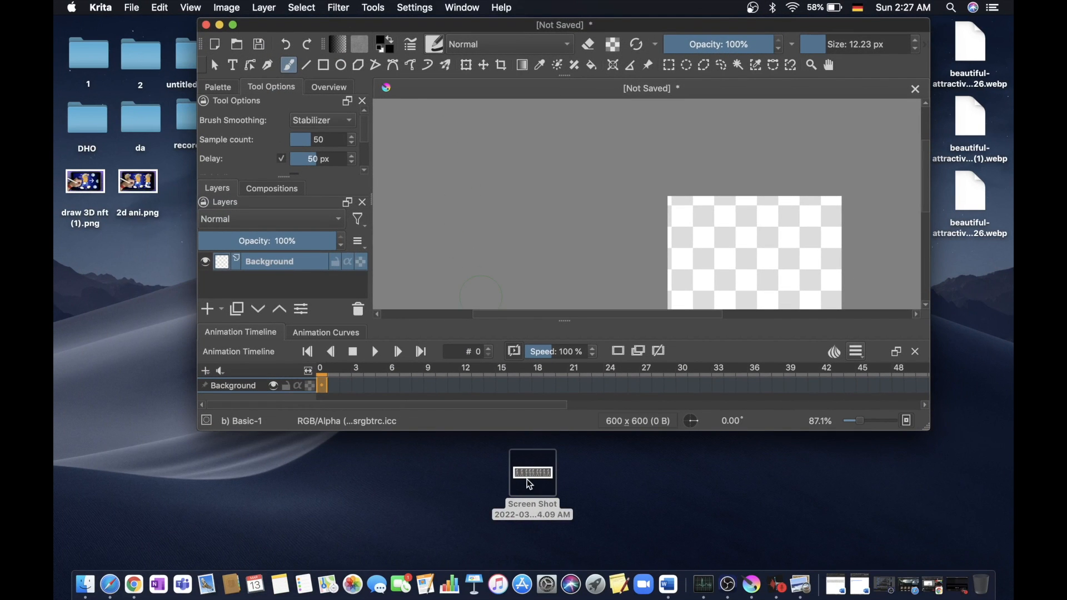
pyautogui.moveTo(530, 485); pyautogui.dragTo(729, 265)
pyautogui.click(742, 273)
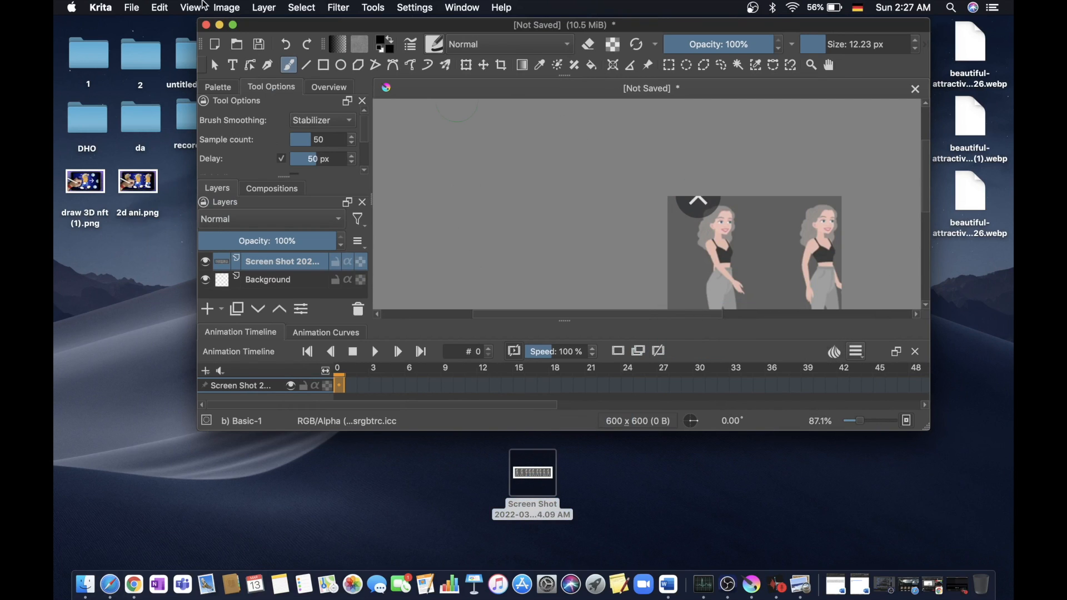
pyautogui.click(233, 25)
pyautogui.hscroll(2, 563, 232)
pyautogui.hscroll(-3, 563, 232)
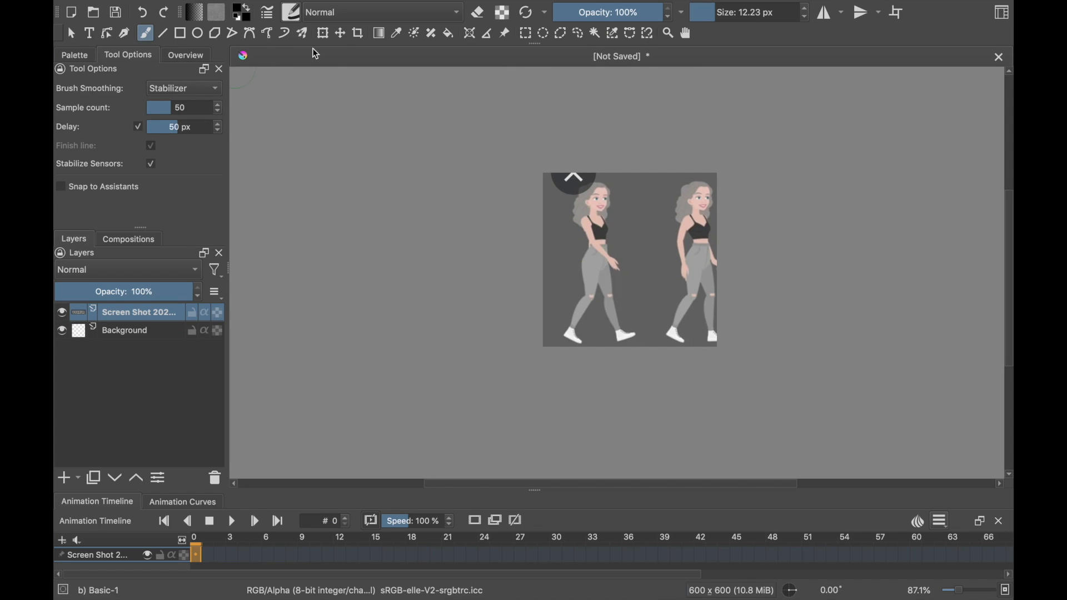
# - Move the walk-cycle screenshot layer across the canvas until its first walking pose sits fully inside the canvas
pyautogui.press('t')
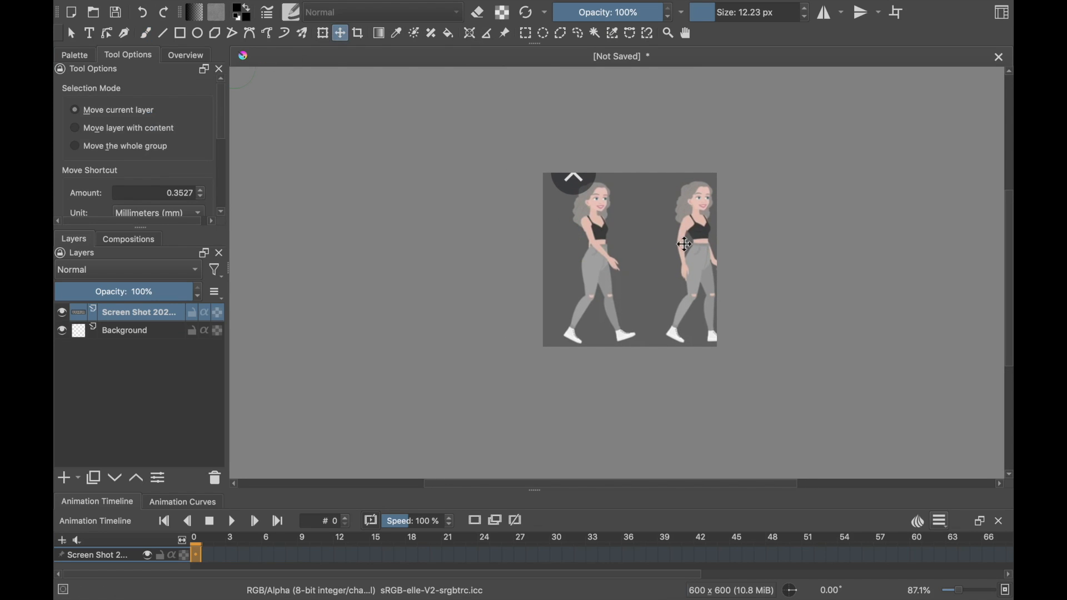
pyautogui.moveTo(685, 244); pyautogui.dragTo(525, 242)
pyautogui.moveTo(639, 249); pyautogui.dragTo(621, 247)
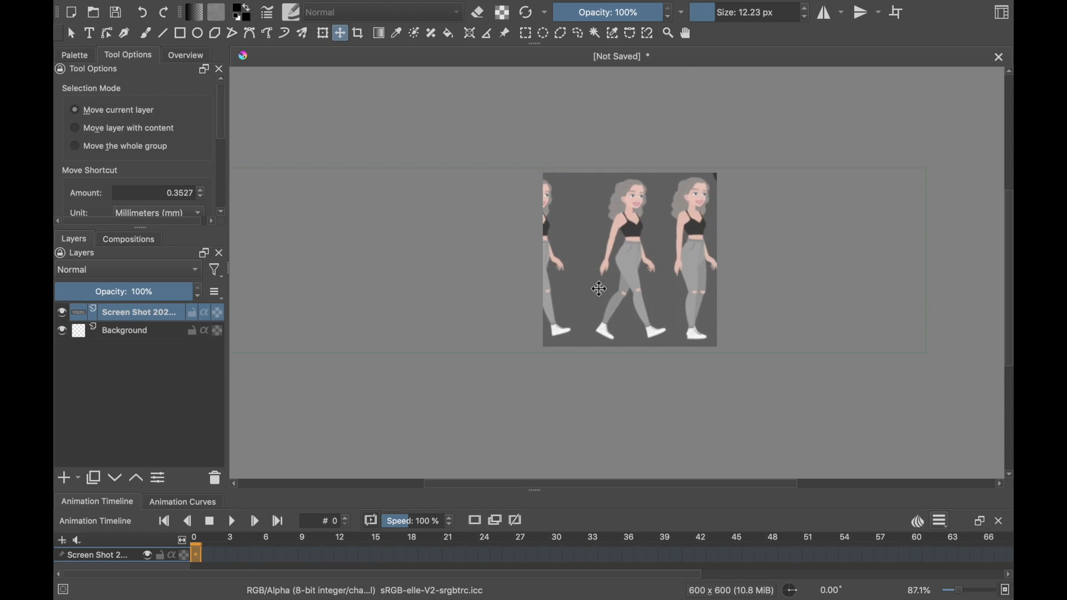
pyautogui.moveTo(651, 282); pyautogui.dragTo(599, 282)
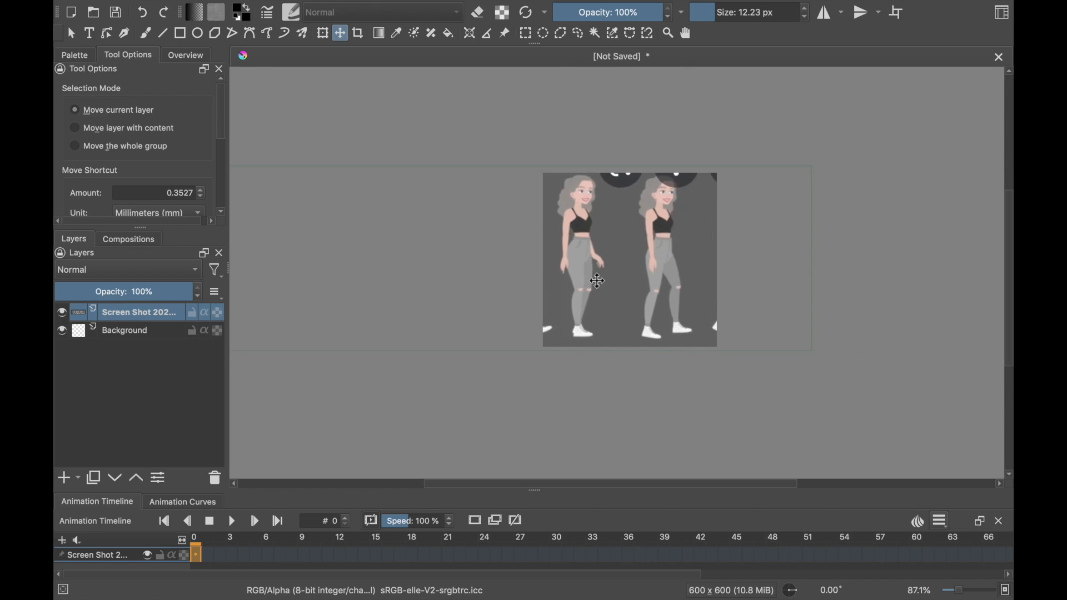
pyautogui.moveTo(675, 289); pyautogui.dragTo(832, 281)
pyautogui.moveTo(646, 262); pyautogui.dragTo(794, 280)
pyautogui.moveTo(682, 263); pyautogui.dragTo(803, 247)
pyautogui.moveTo(640, 259); pyautogui.dragTo(805, 258)
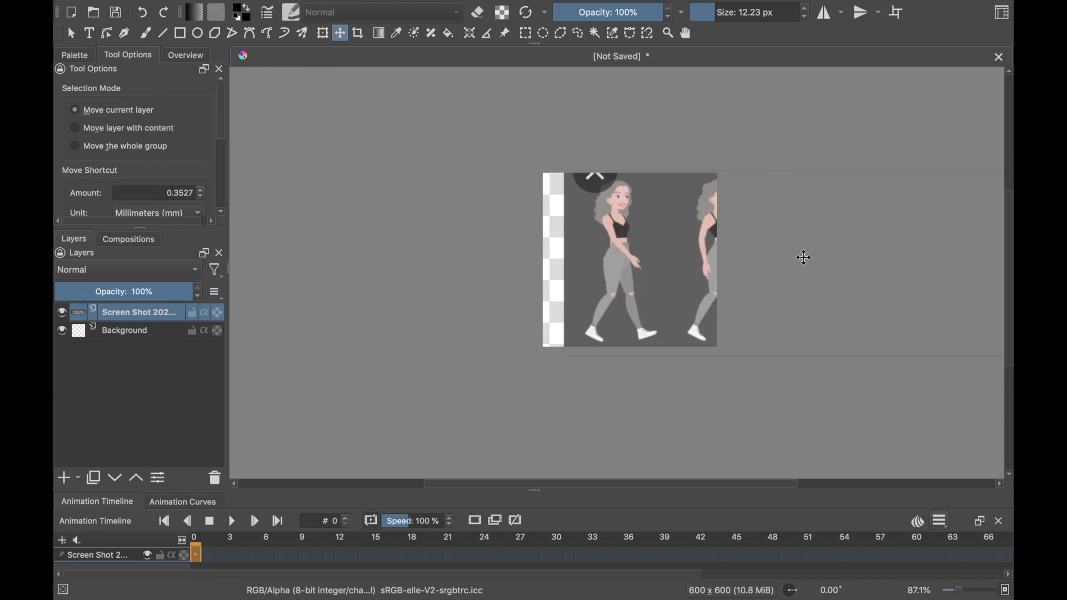
# - Place the Background layer above the screenshot layer and create a blank frame on it at frame 0
pyautogui.moveTo(141, 320); pyautogui.dragTo(140, 344)
pyautogui.click(144, 324)
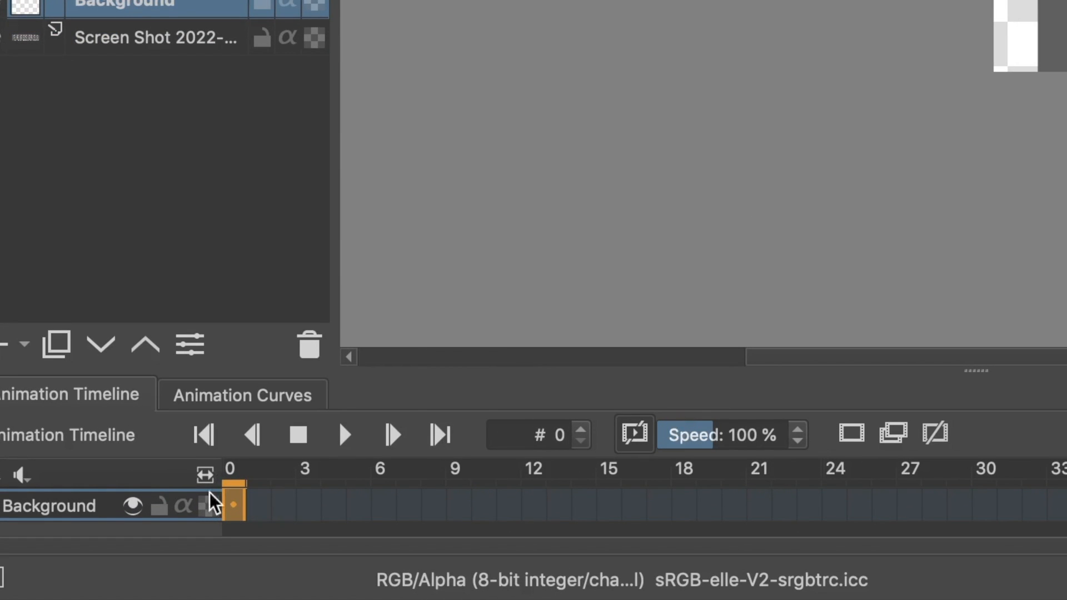
pyautogui.click(855, 433)
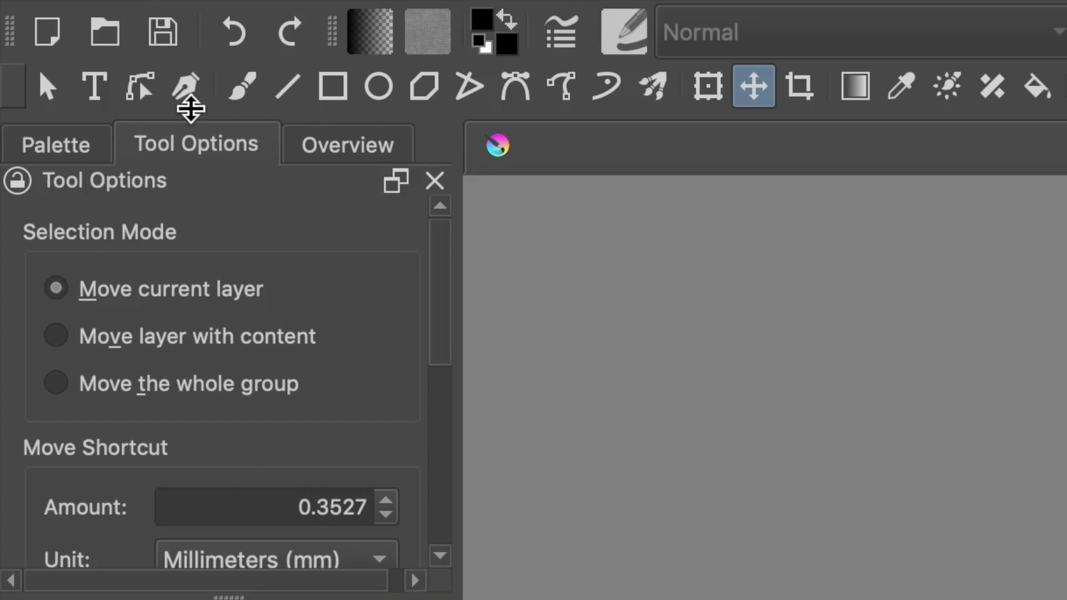
# - Set the brush size to 9.55 px and trace the outline of the first walking pose in black on frame 0
pyautogui.click(243, 88)
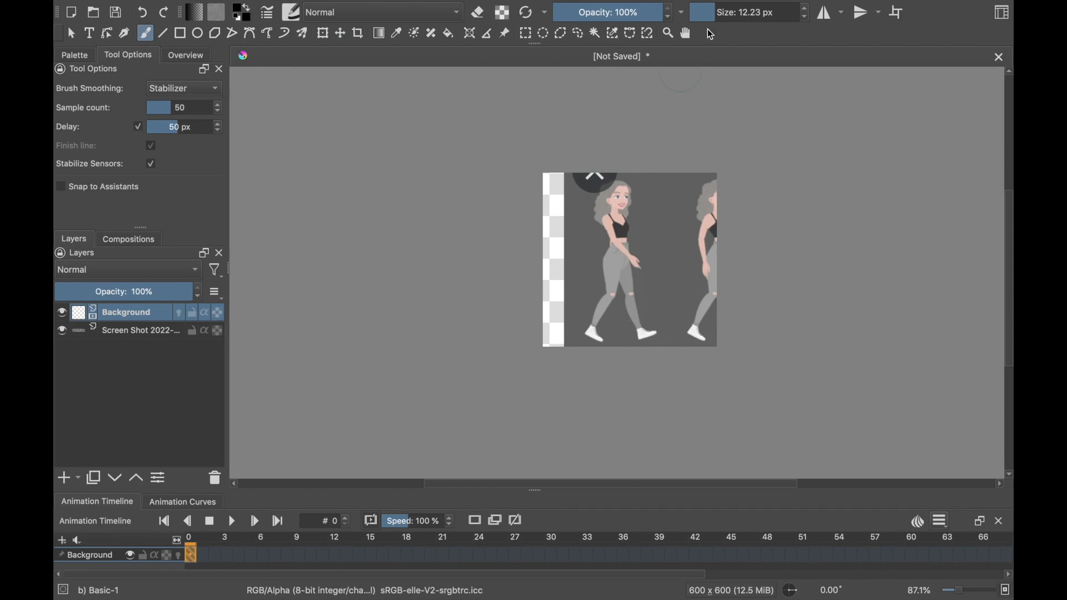
pyautogui.moveTo(715, 12); pyautogui.dragTo(714, 12)
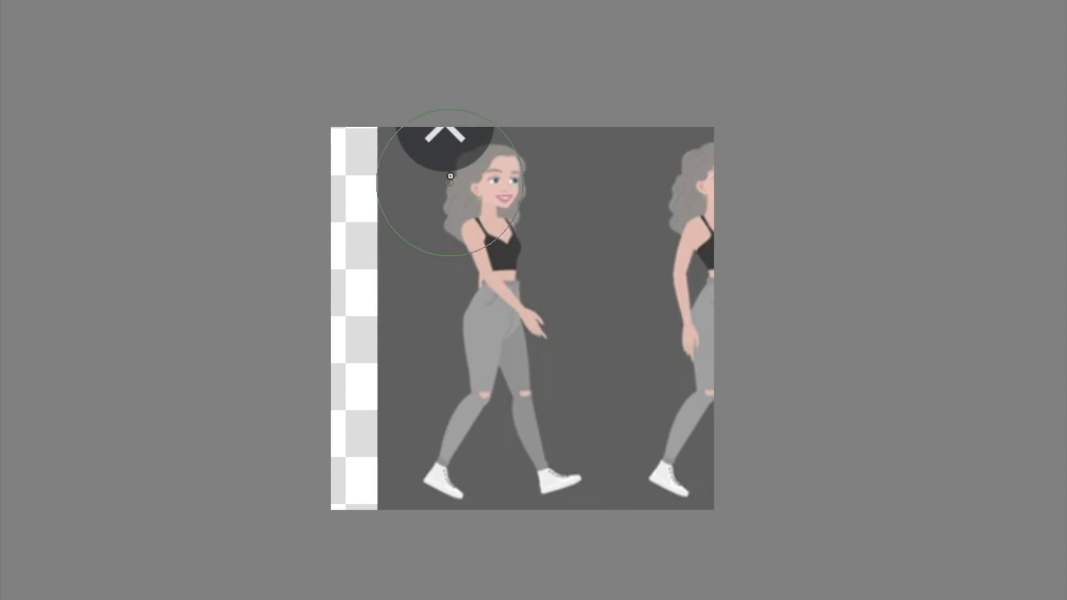
pyautogui.moveTo(450, 183)
pyautogui.mouseDown()
pyautogui.moveTo(481, 141)
pyautogui.moveTo(507, 140)
pyautogui.moveTo(529, 163)
pyautogui.moveTo(521, 197)
pyautogui.moveTo(490, 217)
pyautogui.moveTo(459, 205)
pyautogui.moveTo(446, 179)
pyautogui.mouseUp()
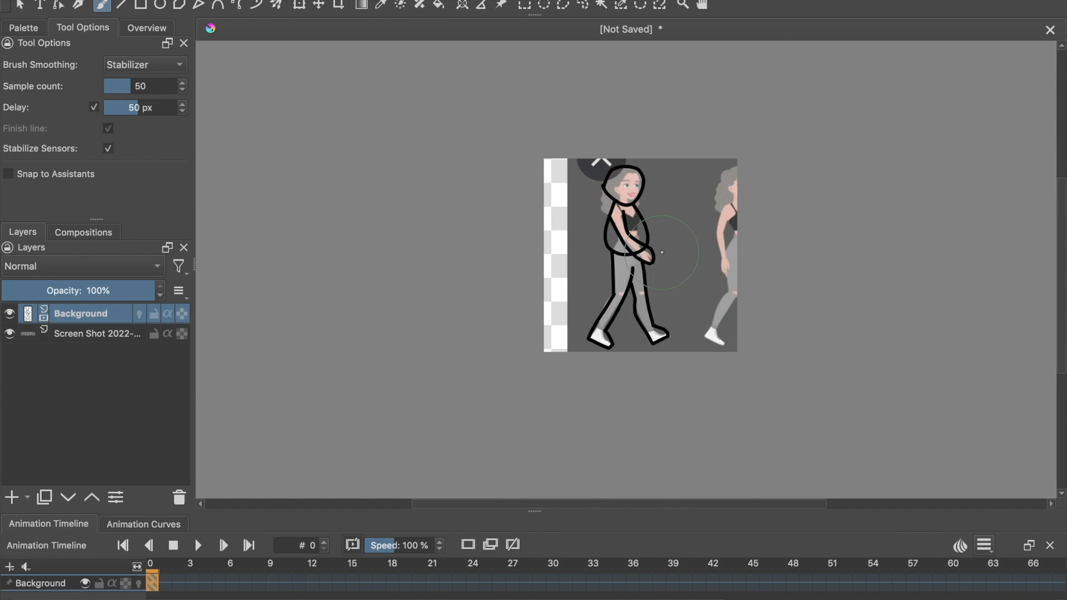
# - Hide the screenshot layer and create a blank frame at frame 1 of the Background layer
pyautogui.click(8, 332)
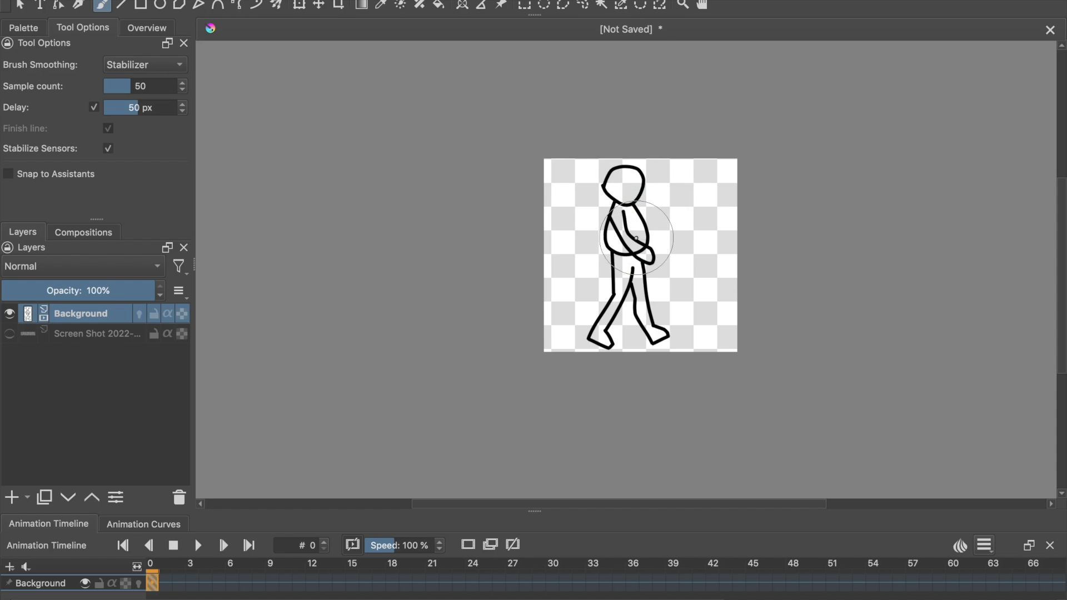
pyautogui.click(165, 582)
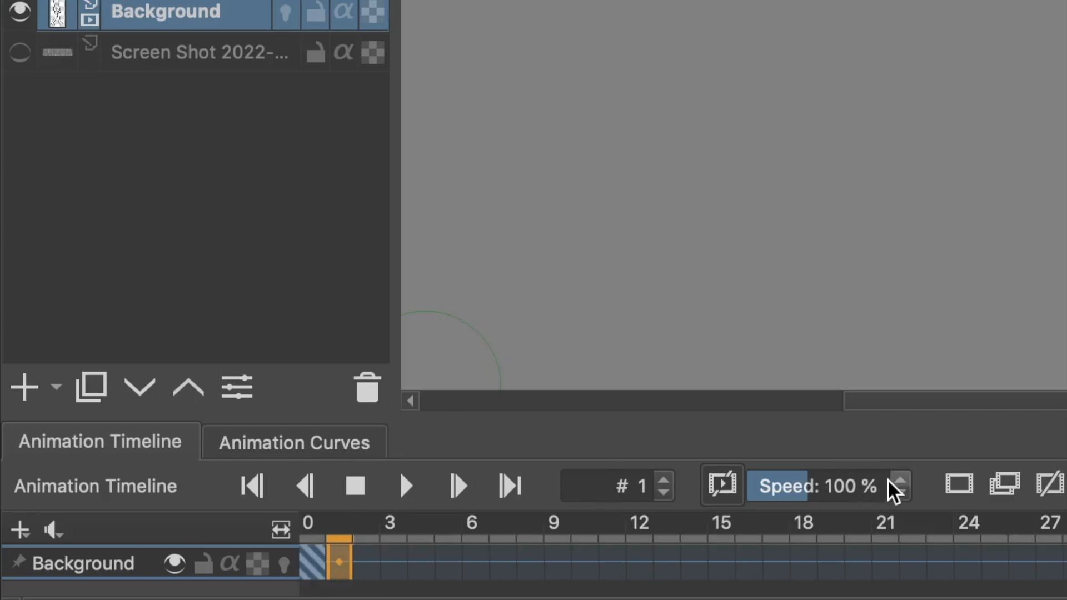
pyautogui.click(971, 490)
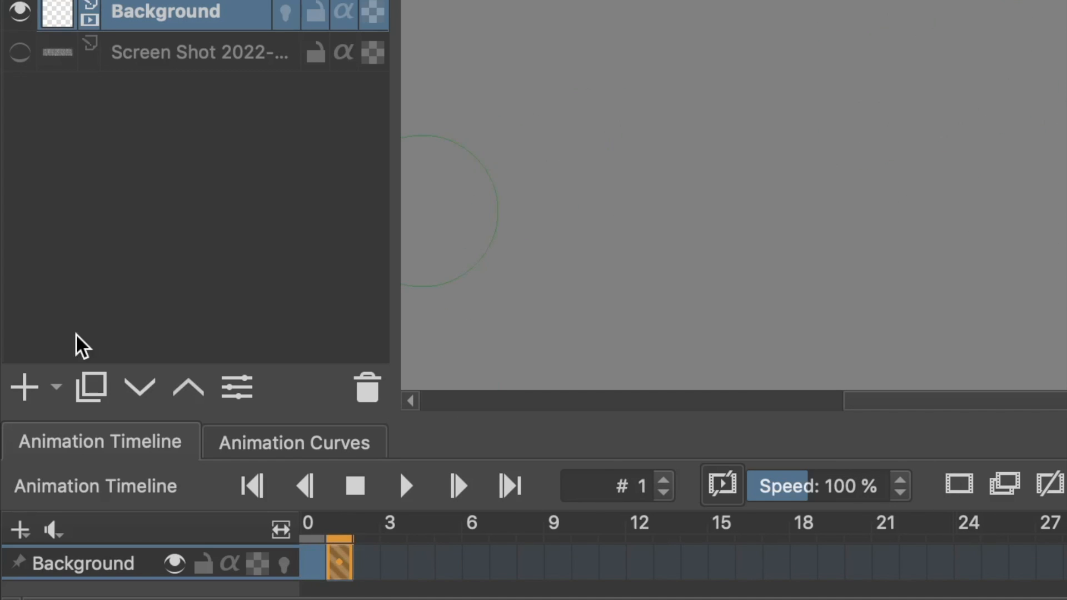
# - Toggle the Background layer's onion skin on and off to view the previous frame's drawing
pyautogui.click(284, 564)
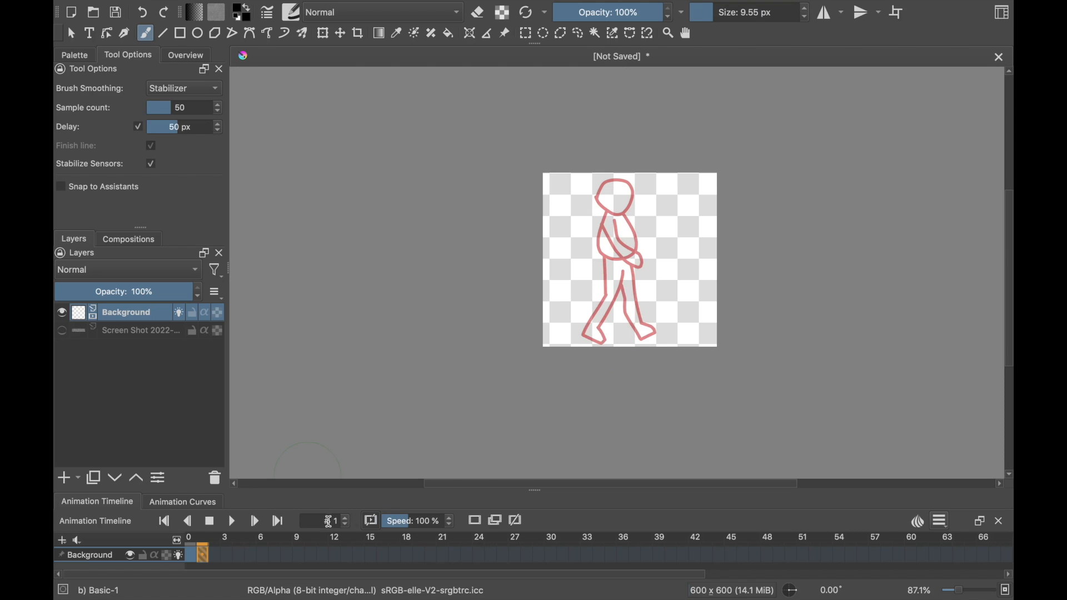
pyautogui.click(181, 557)
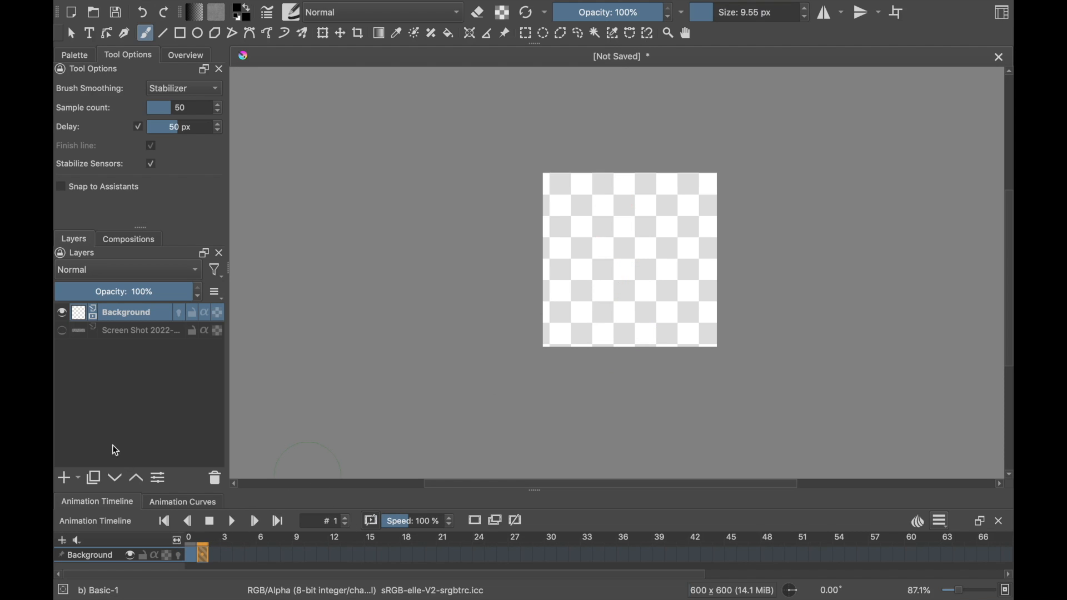
# - Show the screenshot layer and move it so the second walking pose takes the first pose's place on the canvas
pyautogui.click(62, 332)
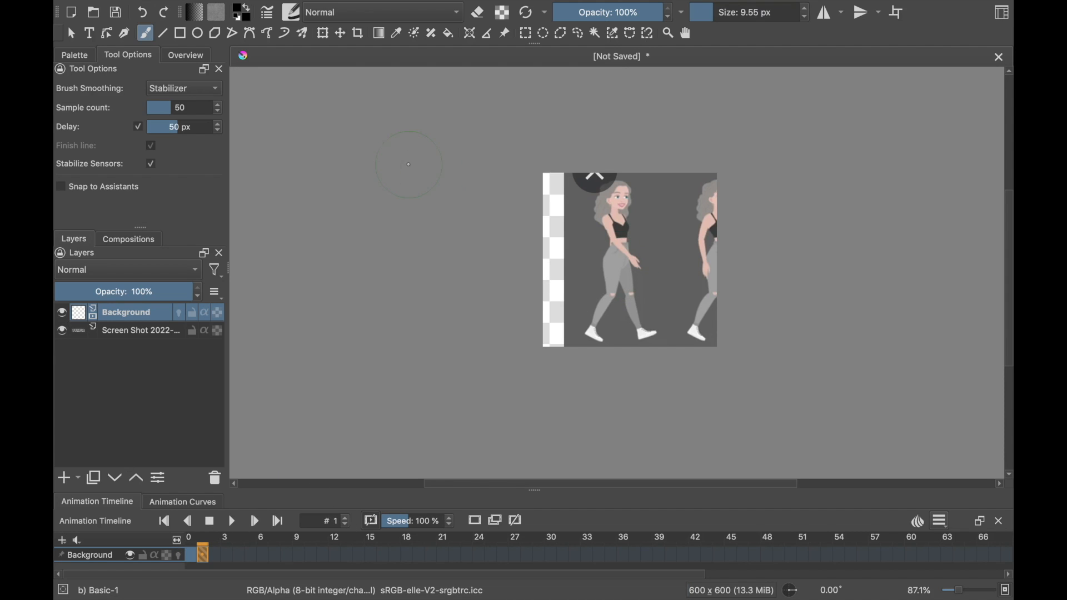
pyautogui.click(138, 329)
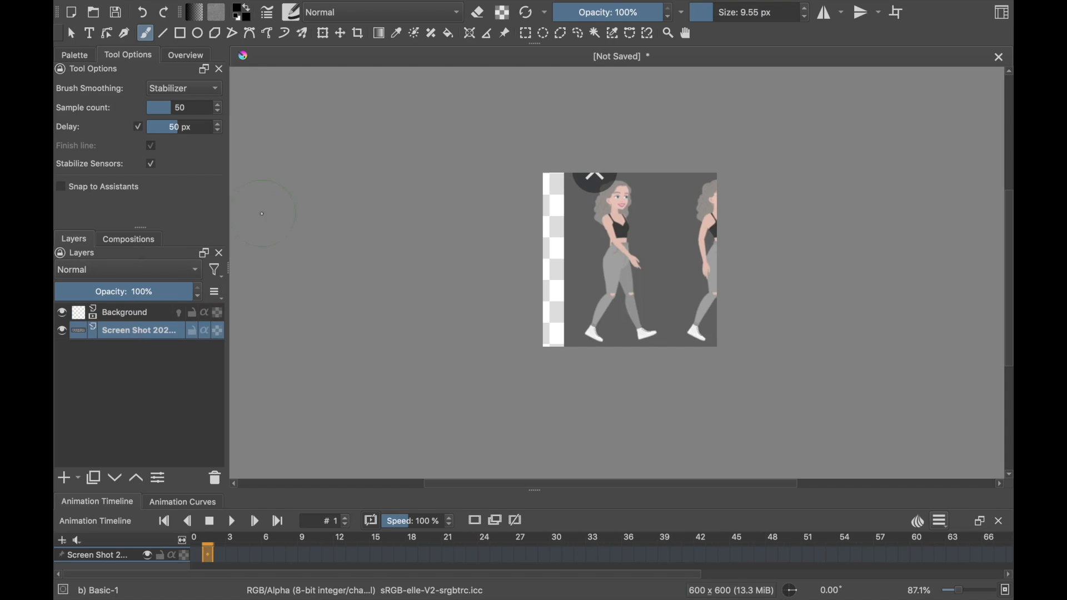
pyautogui.click(344, 34)
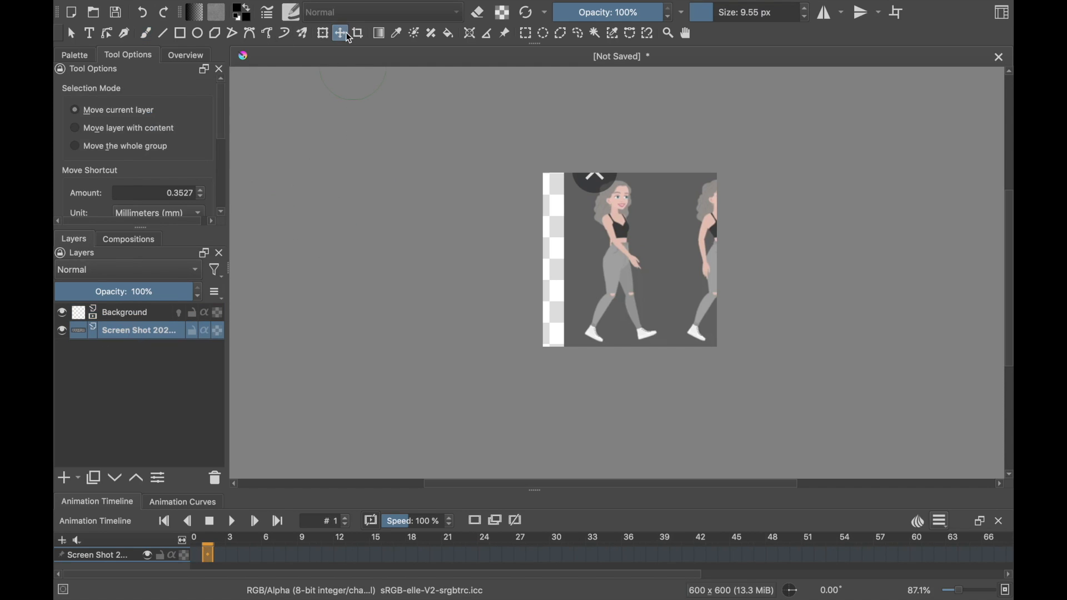
pyautogui.moveTo(638, 196); pyautogui.dragTo(534, 205)
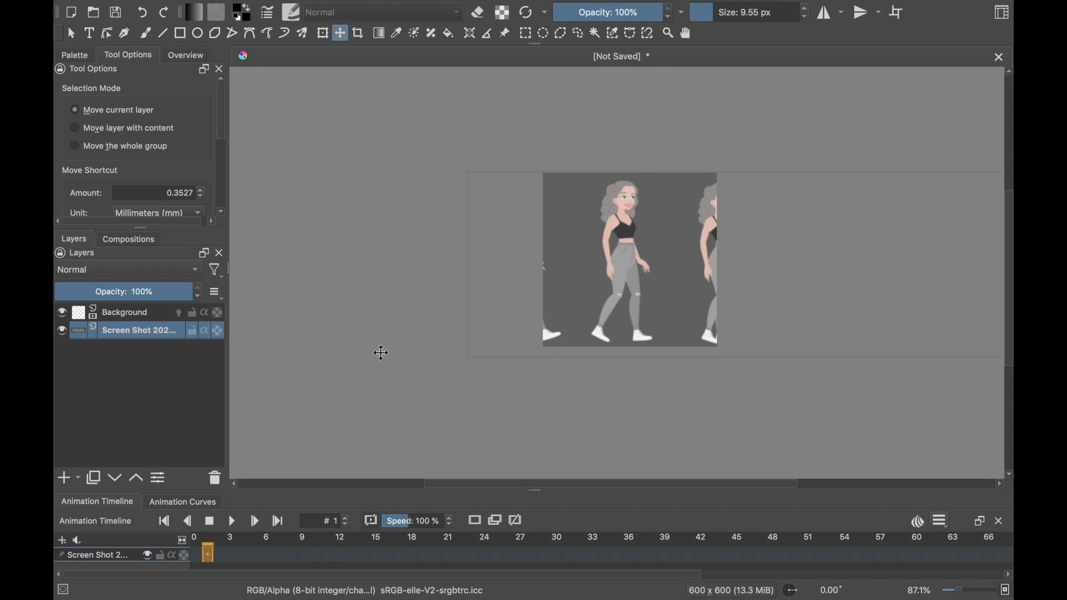
# - Compare frames 0 and 1 of the Background layer and leave its onion skin turned on at frame 1
pyautogui.click(234, 526)
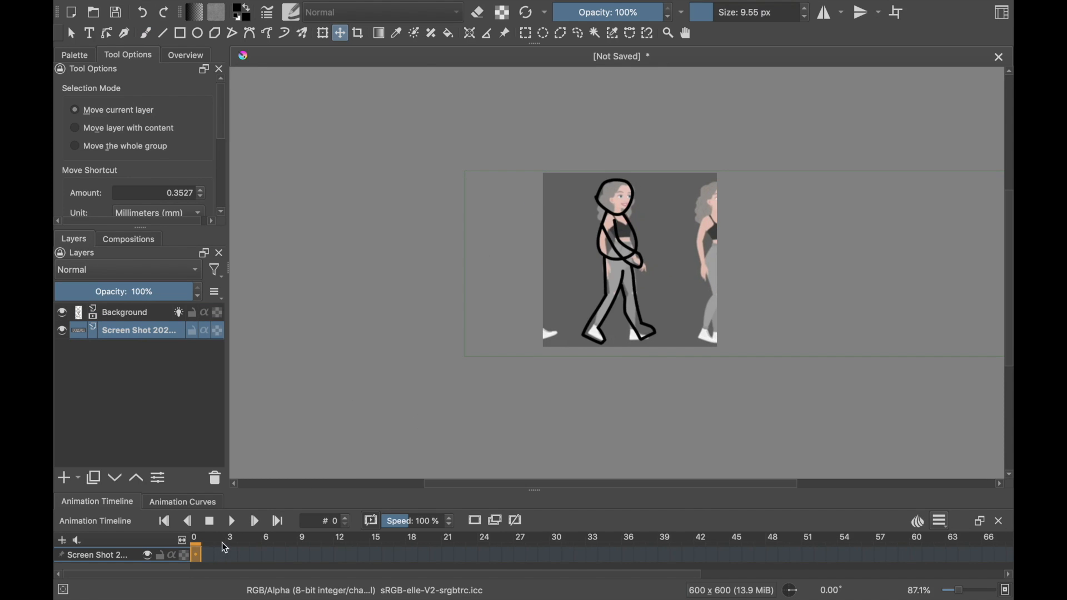
pyautogui.click(144, 321)
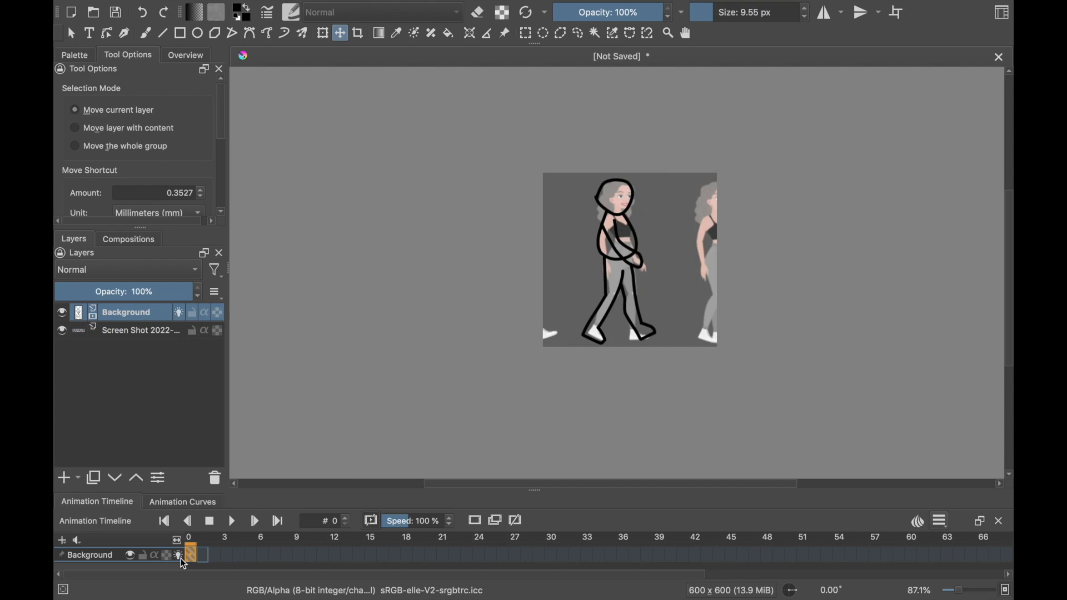
pyautogui.click(203, 557)
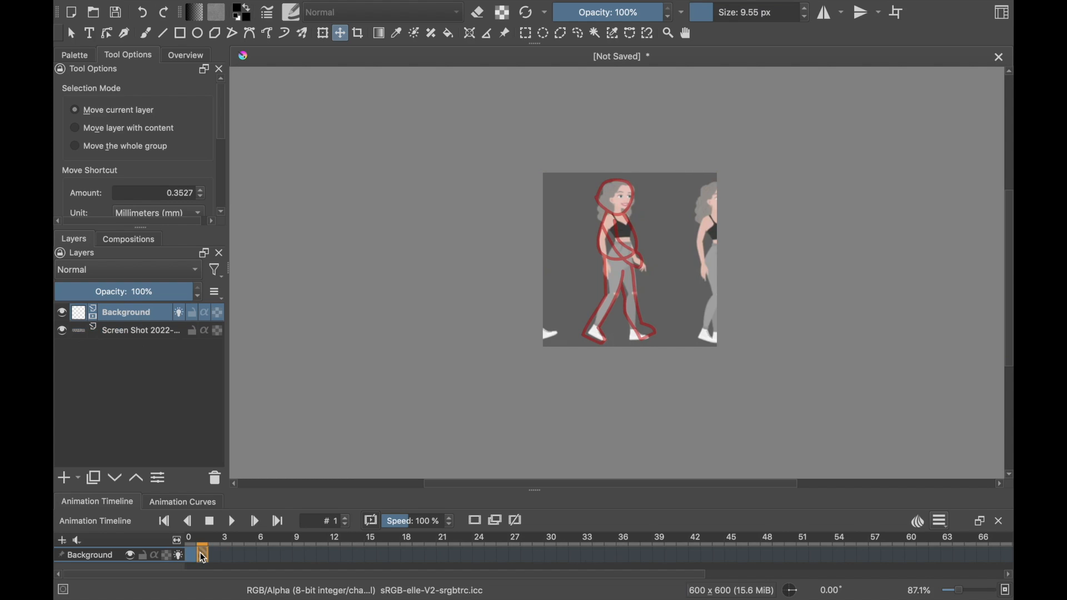
pyautogui.click(180, 558)
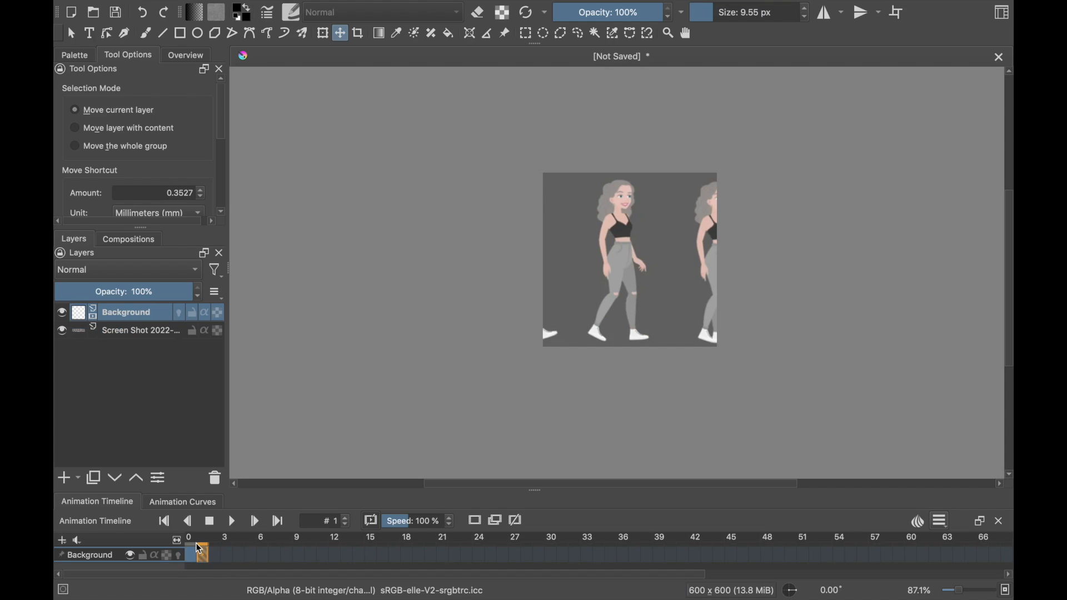
pyautogui.click(179, 557)
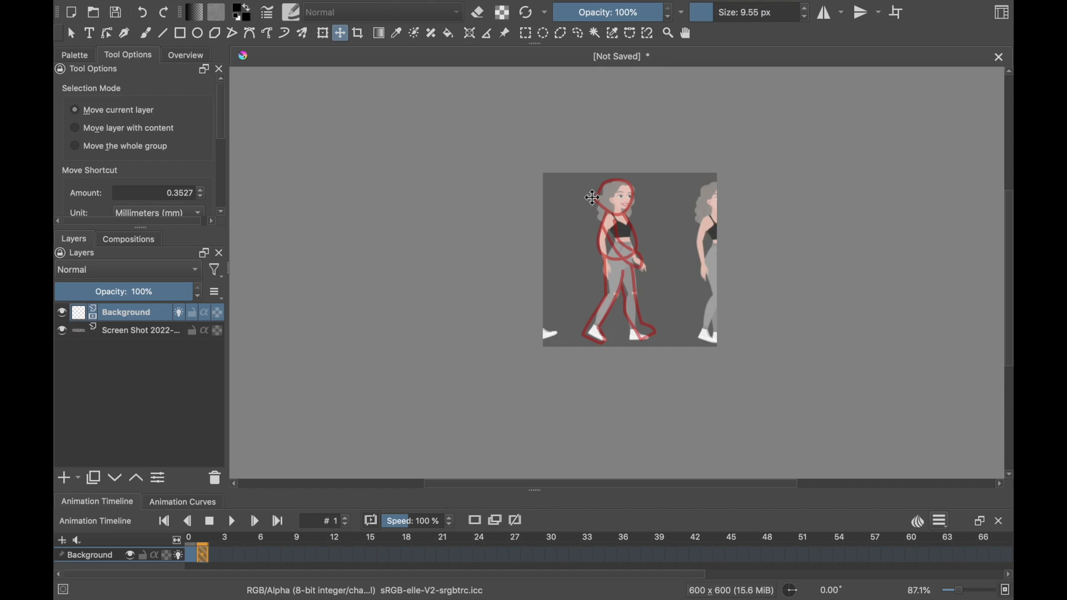
# - Trace the second walking pose on frame 1 with the brush, using the onion skin as a guide
pyautogui.click(146, 35)
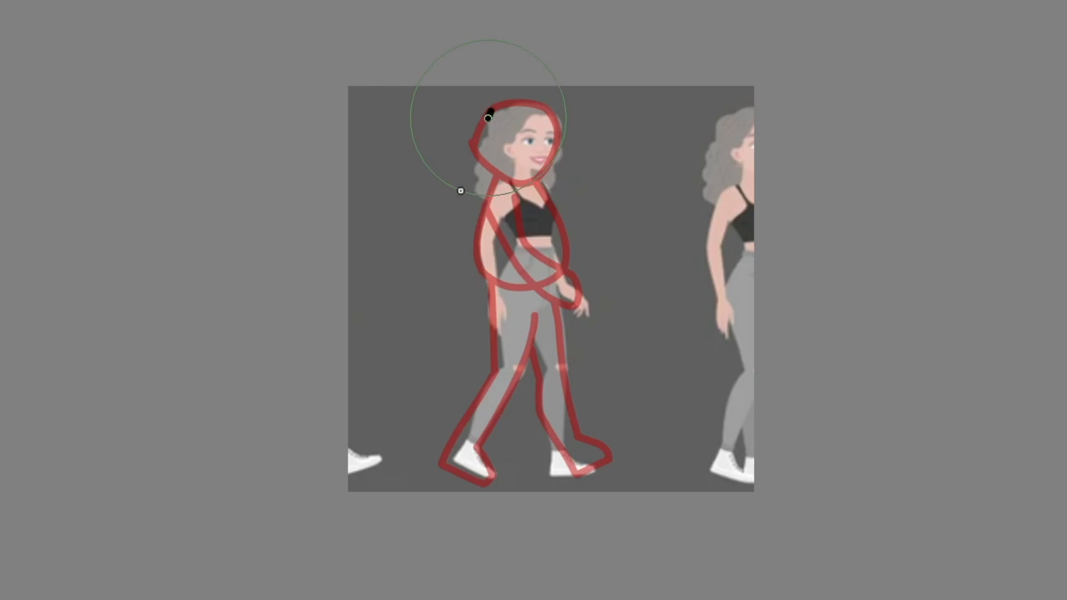
pyautogui.moveTo(460, 191)
pyautogui.mouseDown()
pyautogui.moveTo(450, 210)
pyautogui.moveTo(468, 228)
pyautogui.moveTo(542, 214)
pyautogui.moveTo(567, 183)
pyautogui.moveTo(577, 198)
pyautogui.moveTo(590, 188)
pyautogui.moveTo(602, 107)
pyautogui.moveTo(581, 71)
pyautogui.moveTo(553, 52)
pyautogui.moveTo(477, 56)
pyautogui.moveTo(416, 137)
pyautogui.mouseUp()
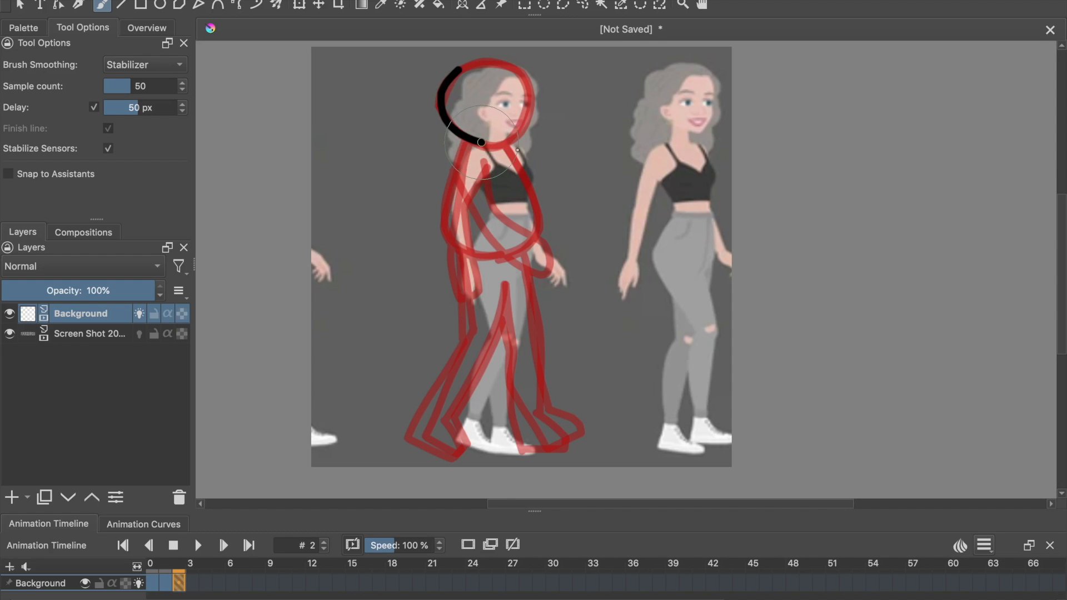
# - Draw the head, torso and leg outlines of the third walking pose on frame 2 of the Background layer
pyautogui.moveTo(530, 122); pyautogui.dragTo(540, 115)
pyautogui.moveTo(516, 282); pyautogui.dragTo(510, 405)
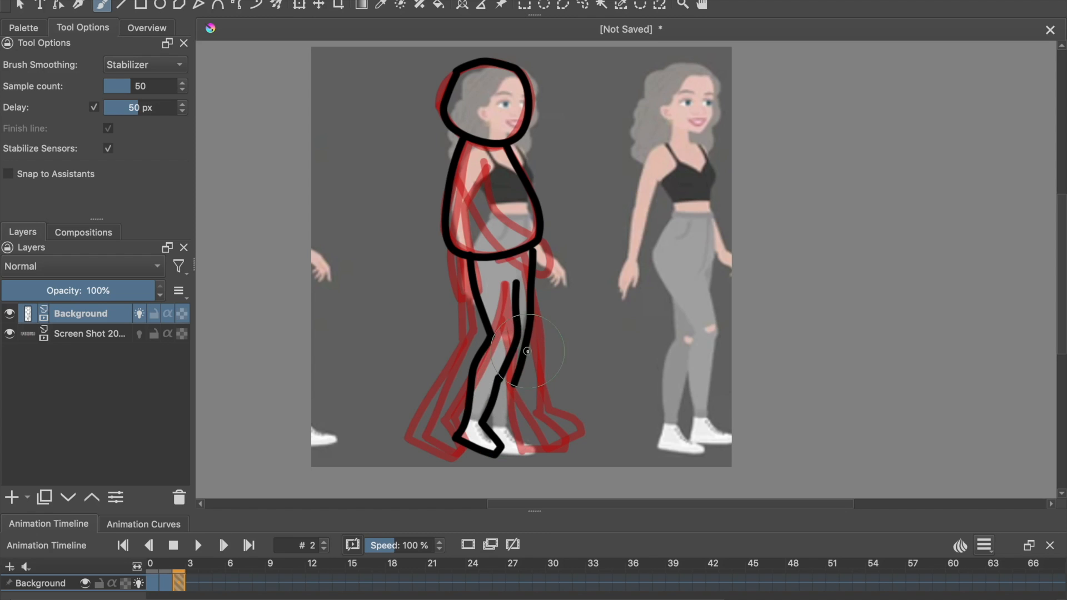
pyautogui.moveTo(516, 377)
pyautogui.mouseDown()
pyautogui.moveTo(514, 409)
pyautogui.moveTo(489, 451)
pyautogui.mouseUp()
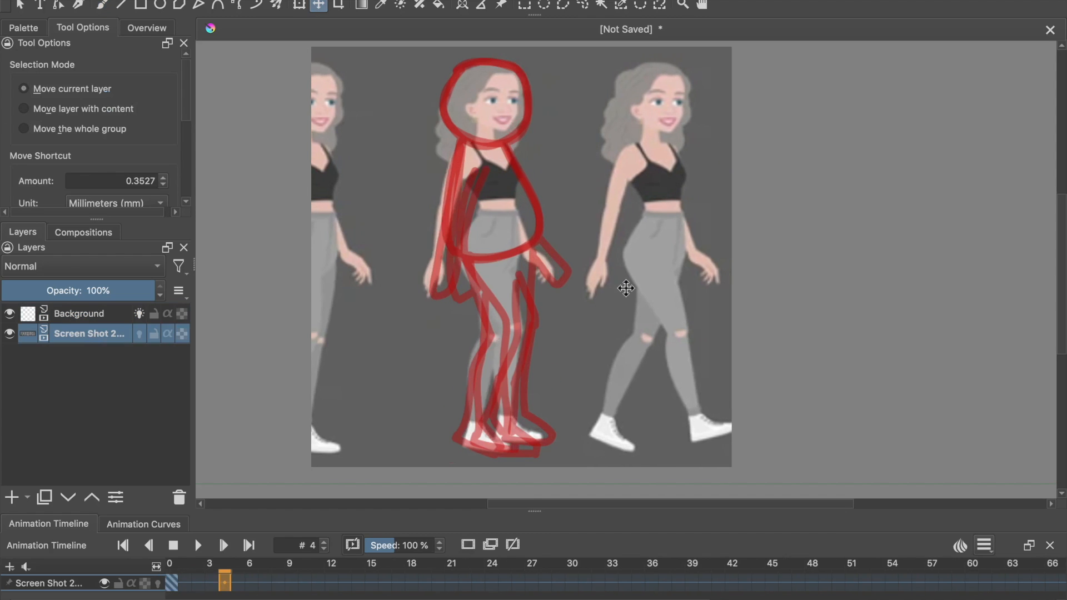
# - Shift the screenshot layer to bring the next pose under the onion skin and trace that pose on frame 4
pyautogui.moveTo(626, 287); pyautogui.dragTo(496, 287)
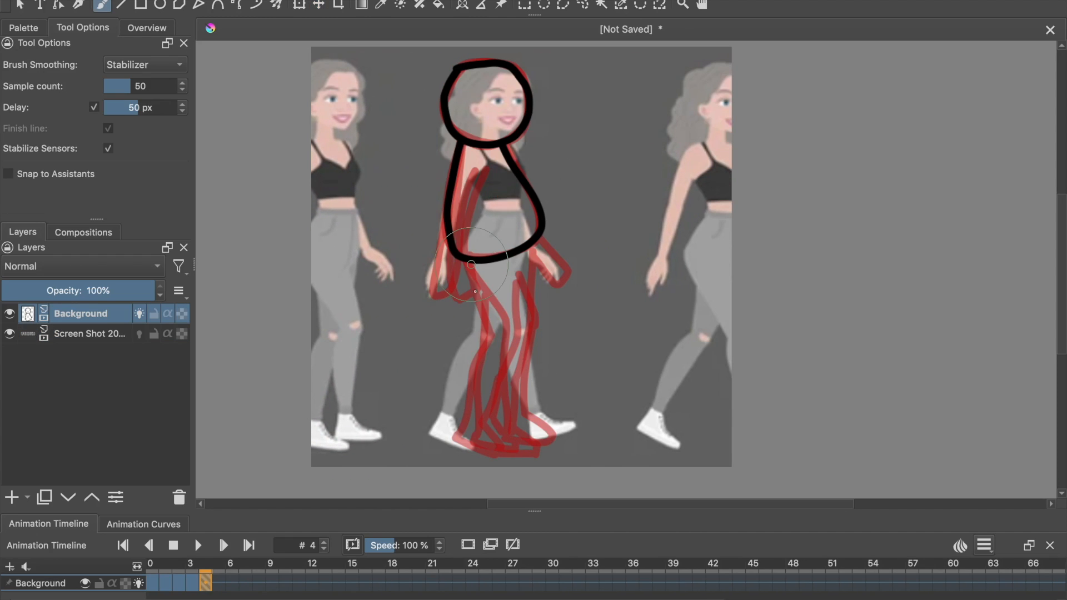
pyautogui.moveTo(470, 261); pyautogui.dragTo(470, 363)
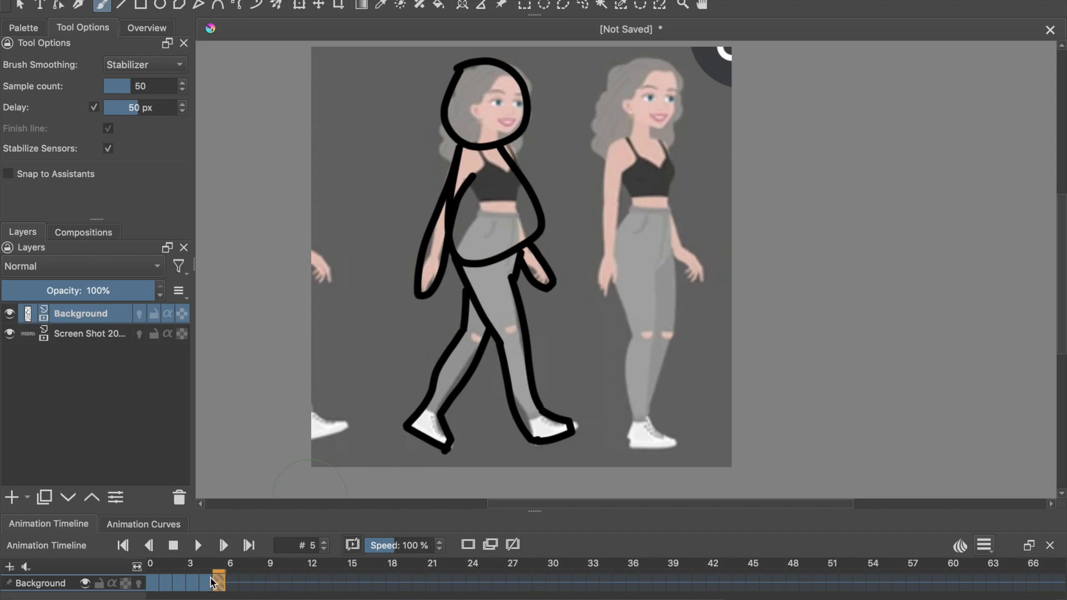
# - Flip between frames 4 and 5 of the Background layer to compare the two drawn poses
pyautogui.click(207, 579)
pyautogui.click(213, 580)
pyautogui.click(207, 580)
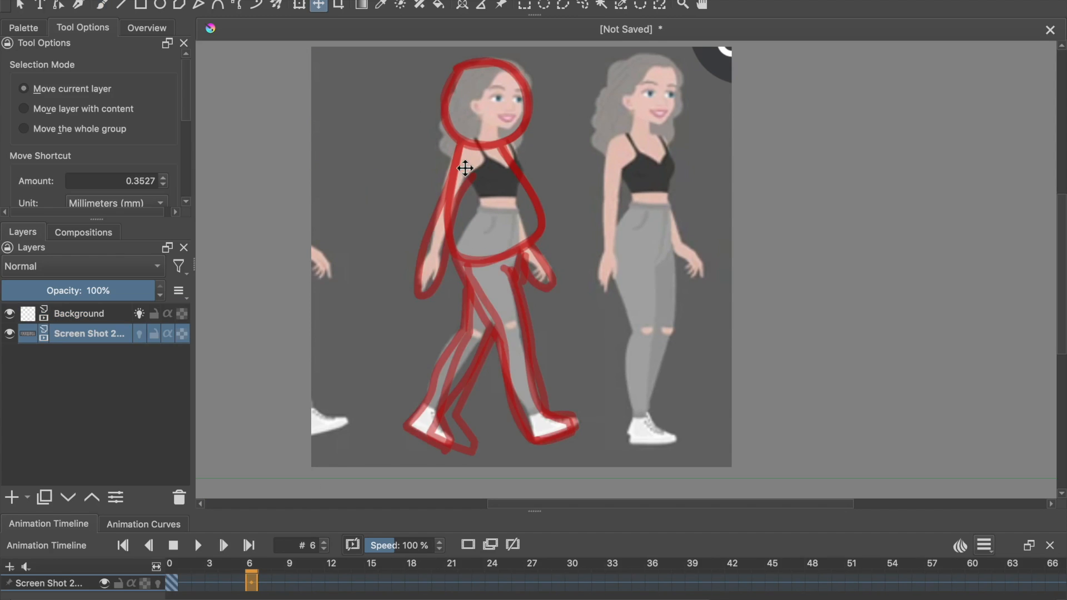
# - Align the next reference pose with the previous drawing and trace its head, torso and back arm on frame 6
pyautogui.moveTo(467, 167); pyautogui.dragTo(309, 162)
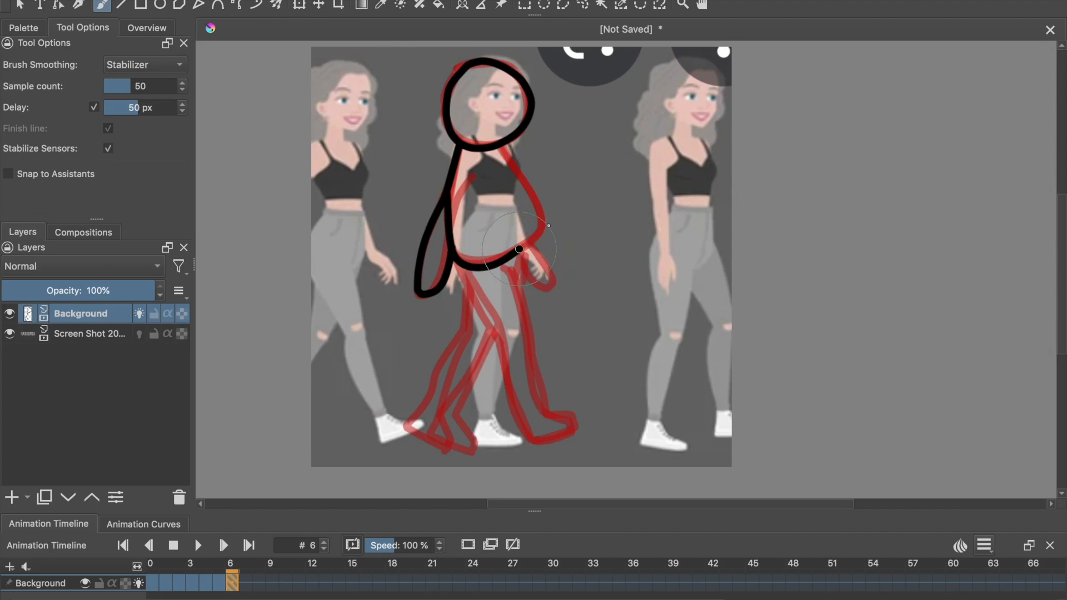
pyautogui.moveTo(536, 218)
pyautogui.mouseDown()
pyautogui.moveTo(559, 194)
pyautogui.moveTo(484, 131)
pyautogui.mouseUp()
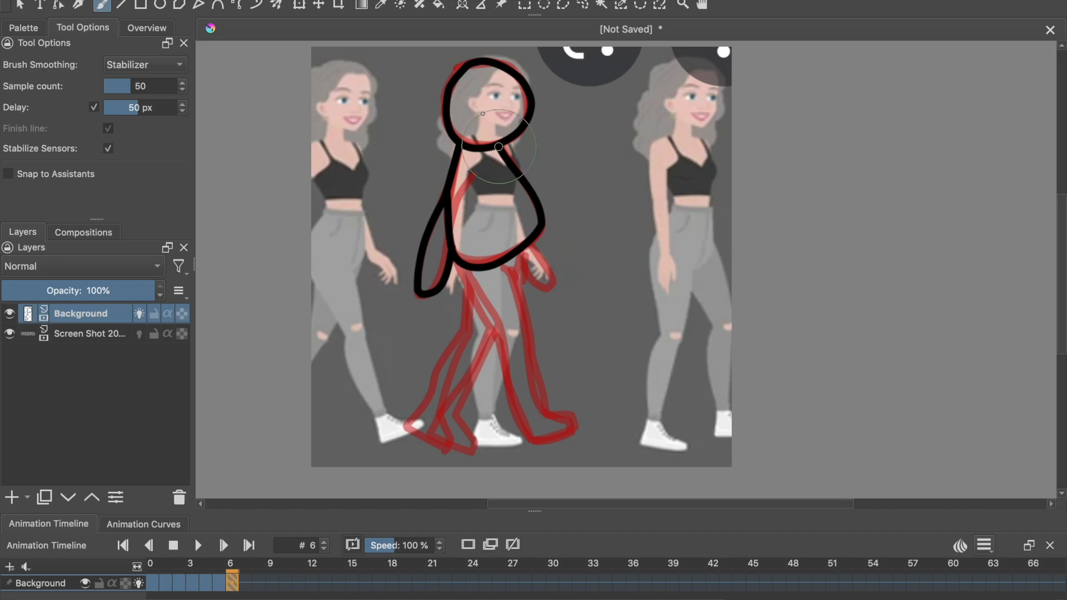
# - Step through frames 3 to 6 of the Background layer to check how the drawn poses flow
pyautogui.click(191, 582)
pyautogui.click(205, 583)
pyautogui.click(218, 583)
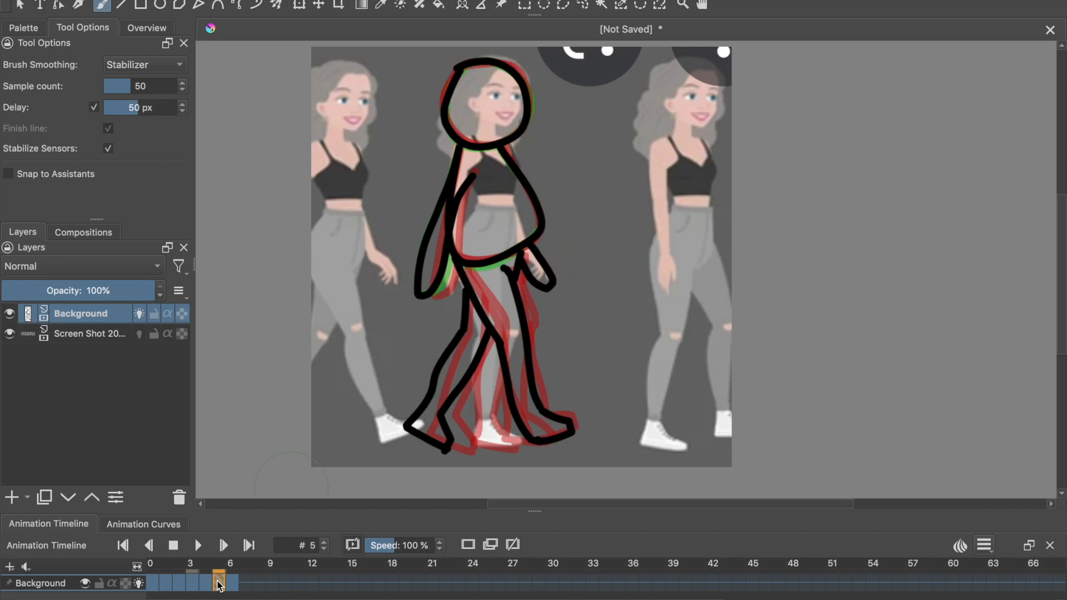
pyautogui.click(230, 583)
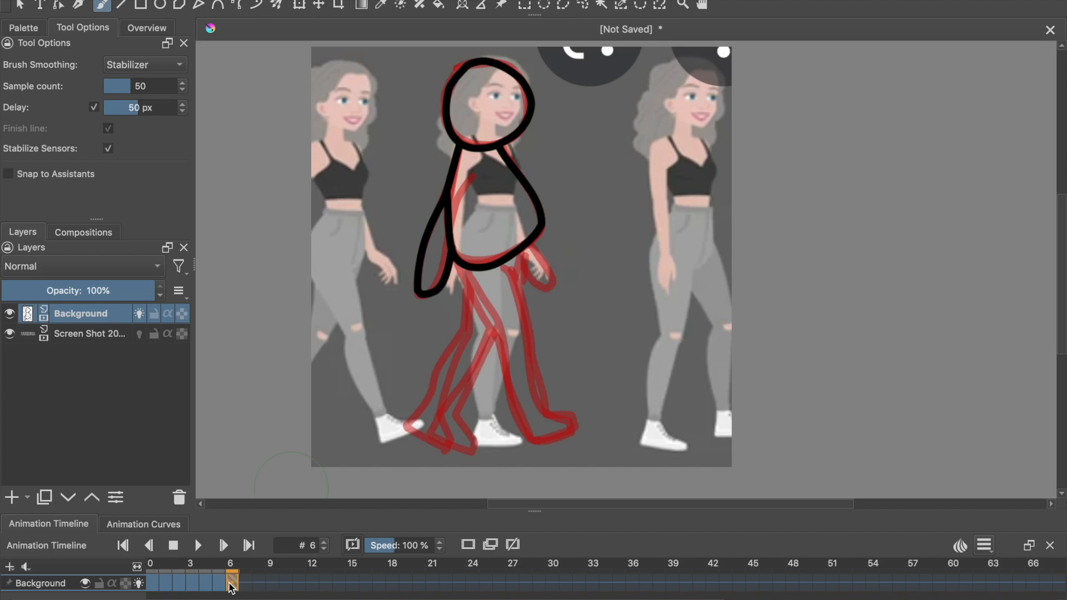
pyautogui.click(220, 583)
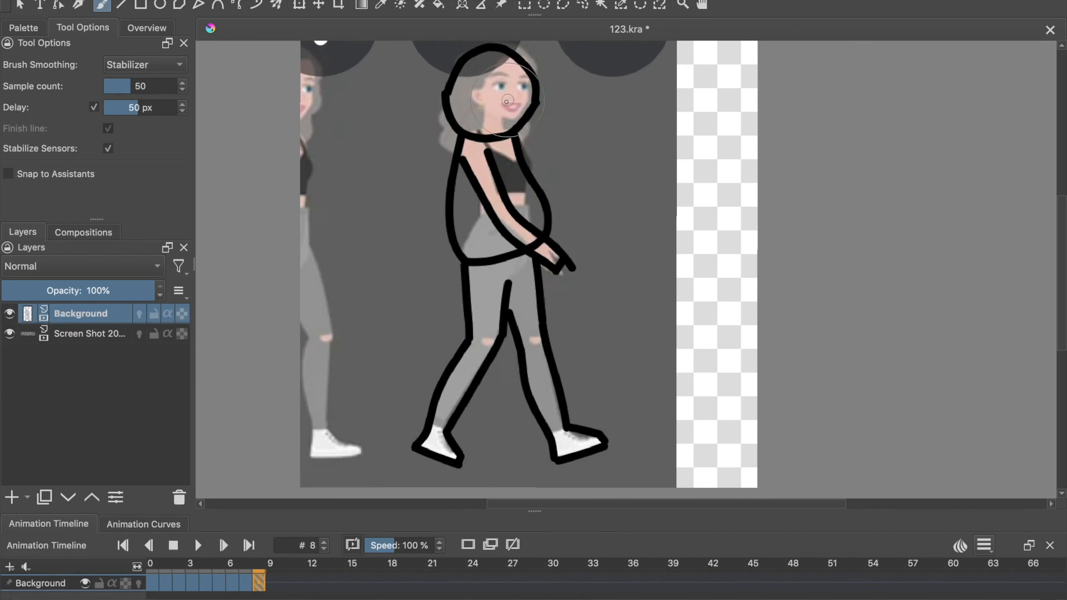
# - Hide the reference screenshot layer and play the traced walk cycle from frame 0
pyautogui.click(10, 333)
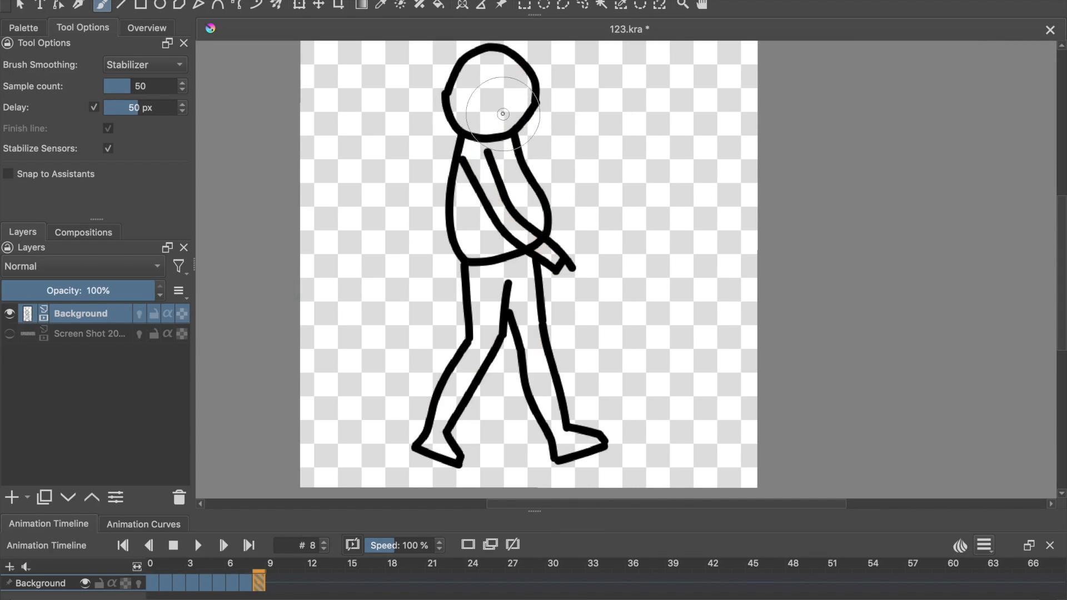
pyautogui.click(154, 581)
pyautogui.press('space')
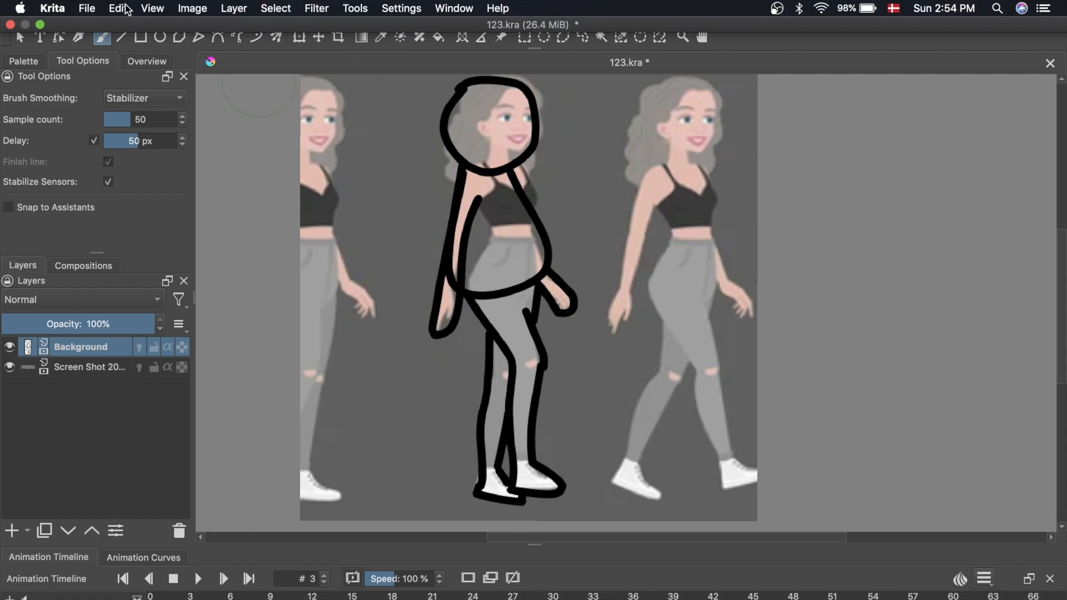
pyautogui.click(86, 8)
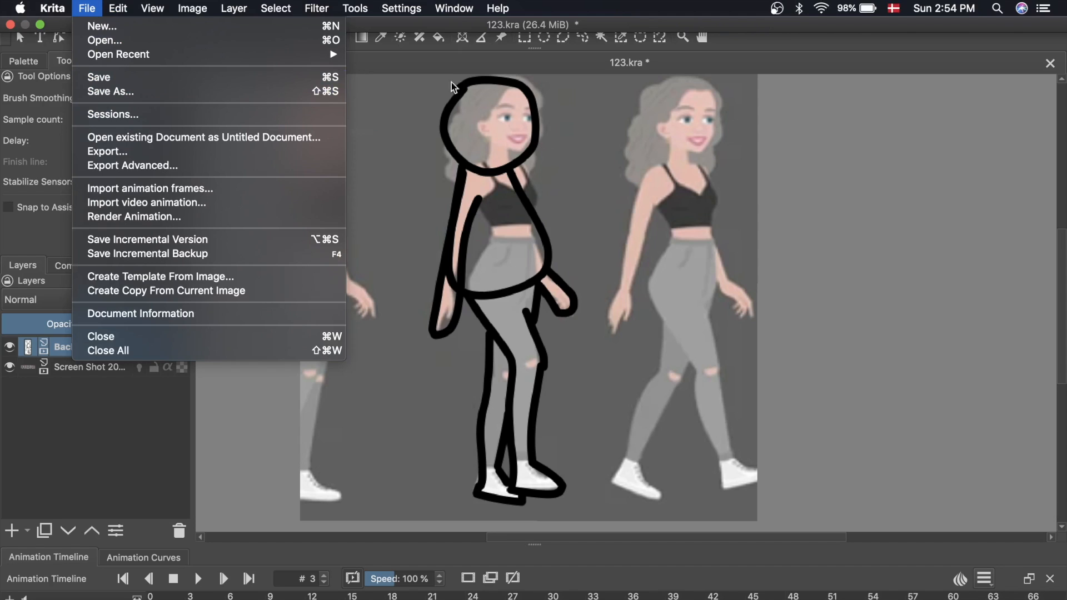
pyautogui.click(780, 185)
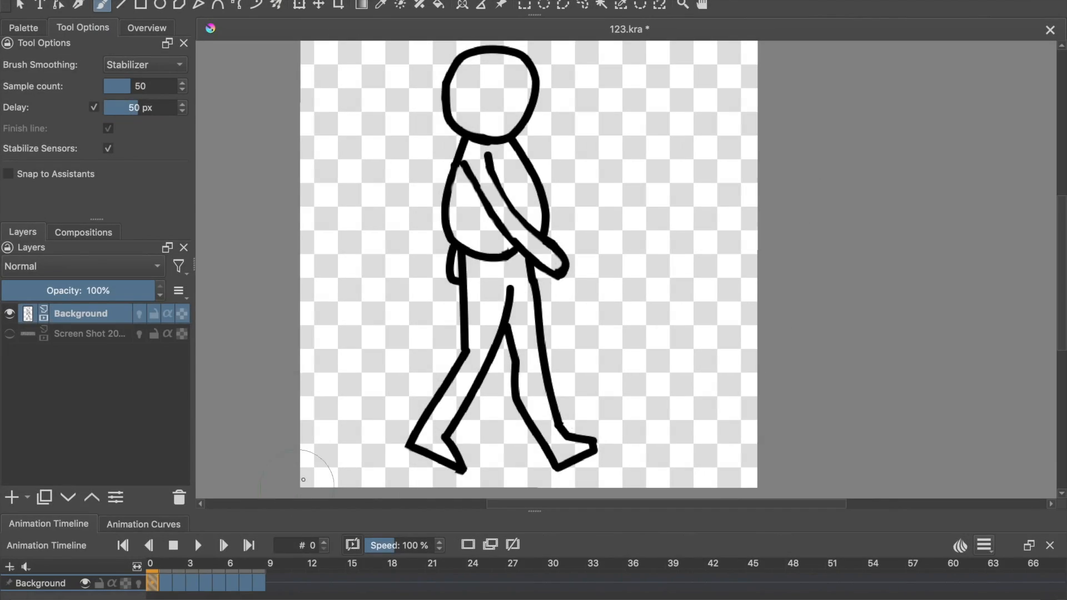
# - Step through frames 1 to 5 of the Background layer and recheck frames 2 to 4 to compare the poses
pyautogui.click(164, 583)
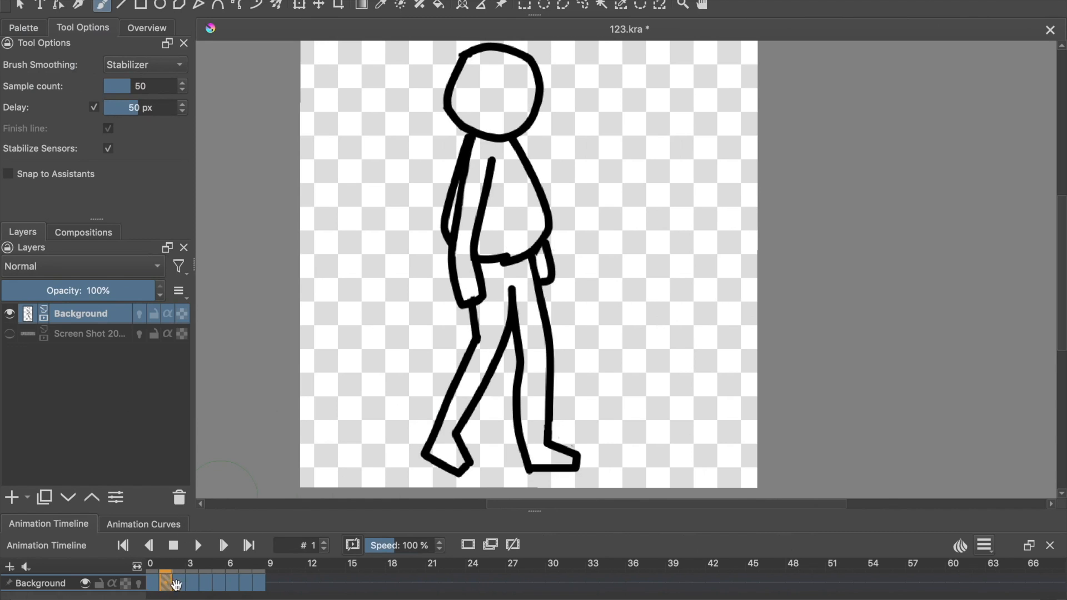
pyautogui.click(178, 583)
pyautogui.click(192, 583)
pyautogui.click(205, 583)
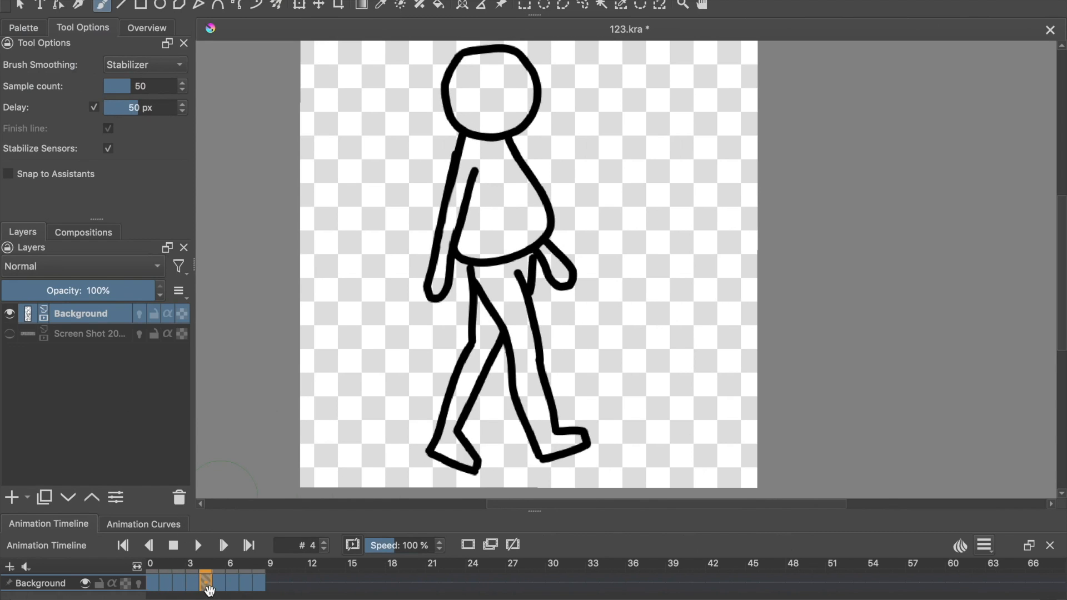
pyautogui.click(218, 584)
pyautogui.click(188, 585)
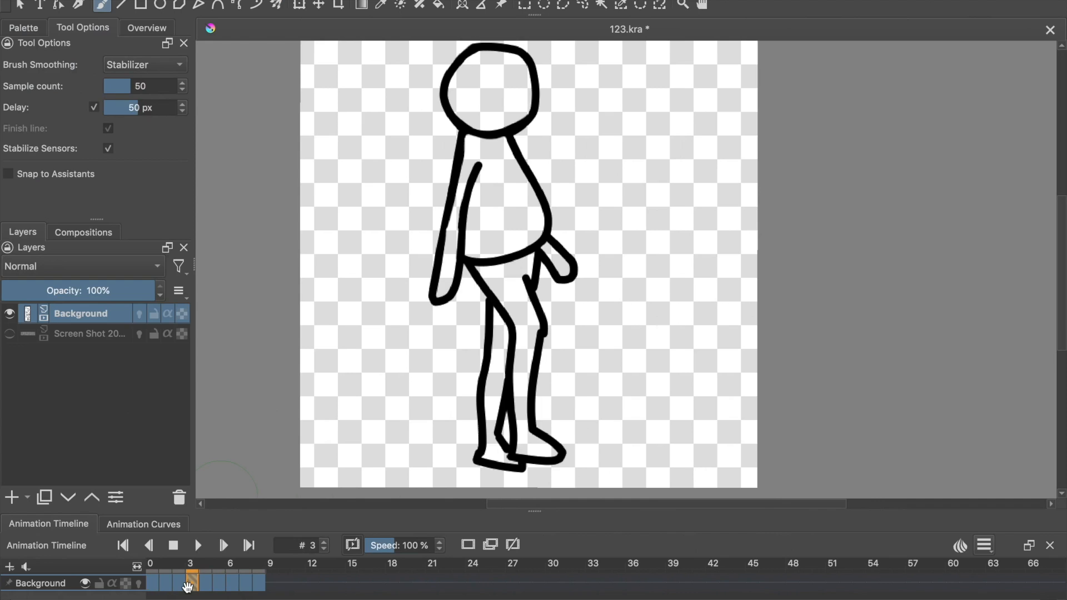
pyautogui.click(179, 585)
pyautogui.click(192, 584)
pyautogui.click(205, 585)
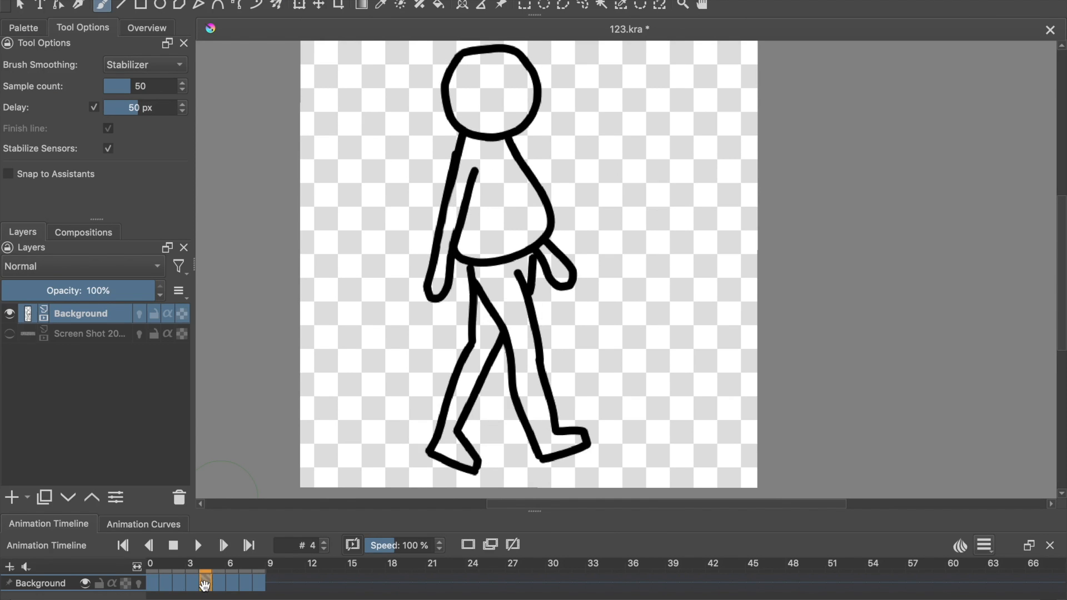
# - Review the remaining Background frames up to 9, briefly check the onion skin overlay, and return to frame 1
pyautogui.click(214, 585)
pyautogui.click(232, 583)
pyautogui.click(246, 584)
pyautogui.click(259, 584)
pyautogui.click(273, 583)
pyautogui.click(140, 584)
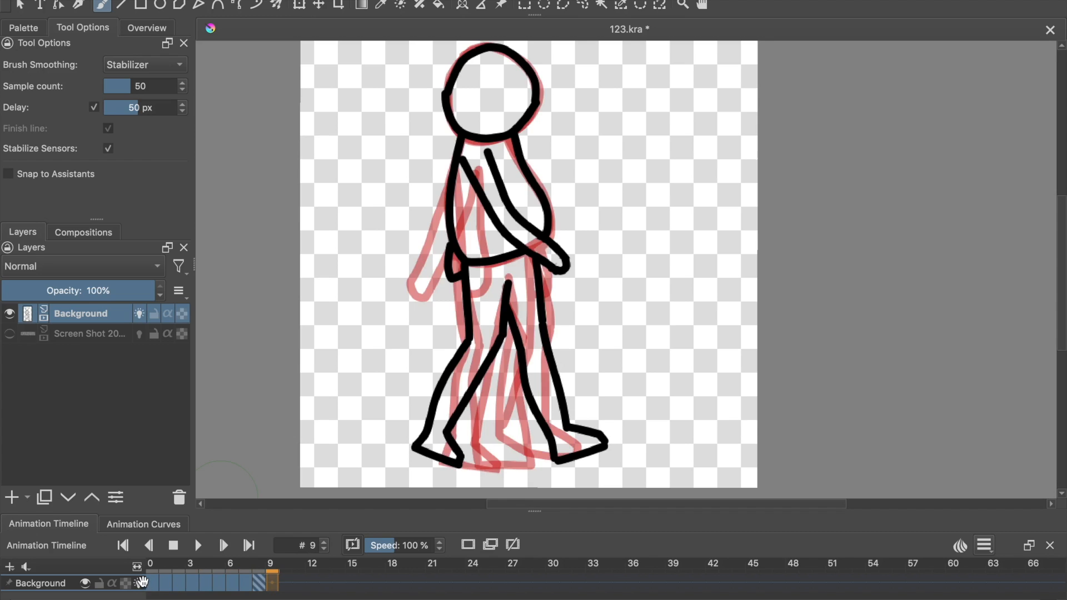
pyautogui.click(140, 584)
pyautogui.click(153, 584)
pyautogui.click(165, 583)
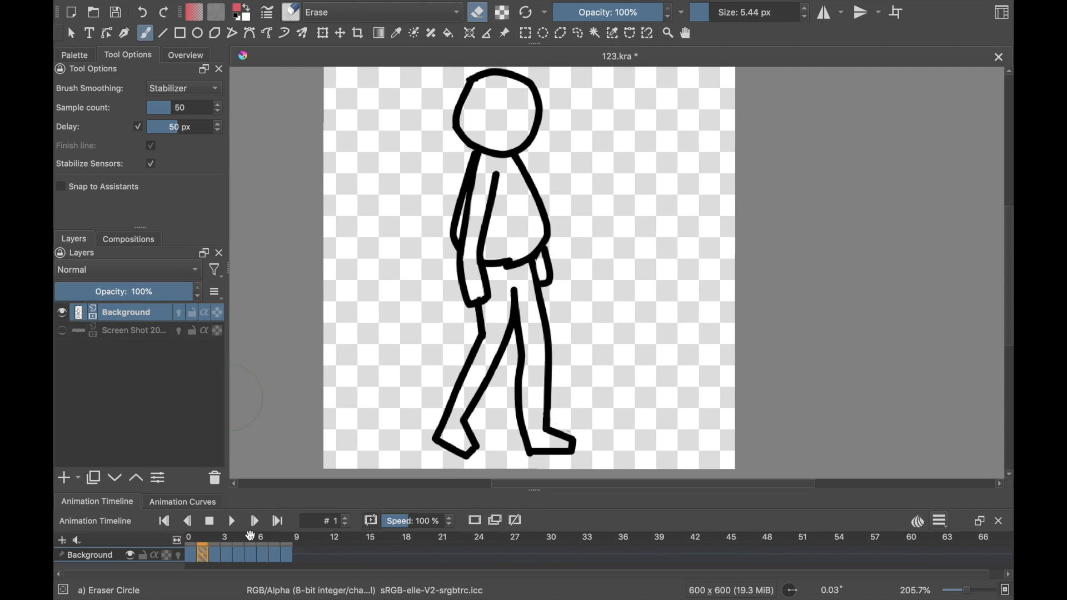
# - Add a paint layer directly beneath the Background layer and set the Fill tool's grow selection to 1 px
pyautogui.click(64, 477)
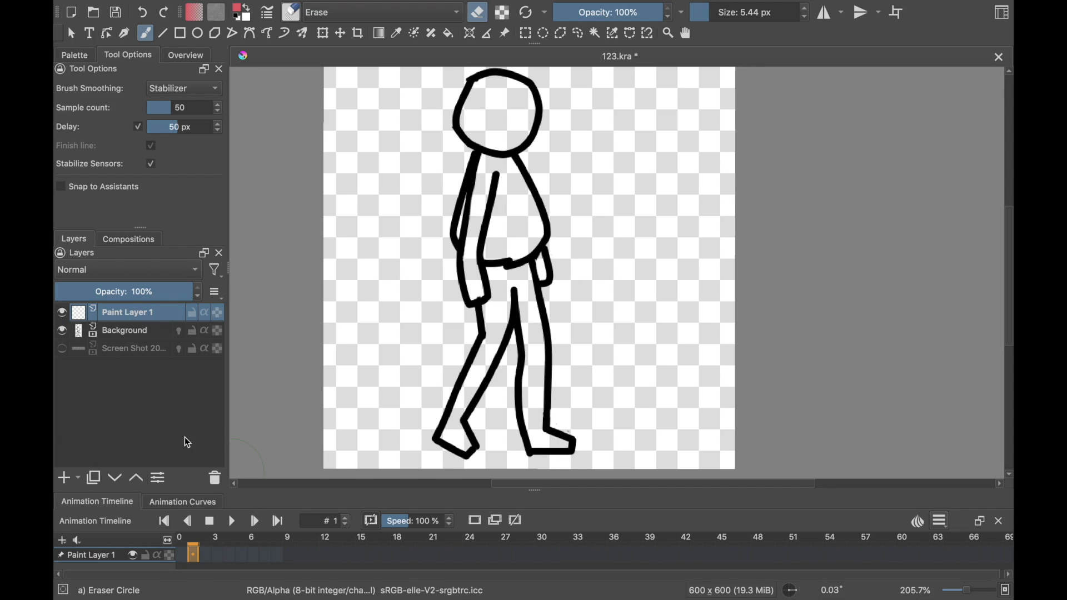
pyautogui.click(114, 480)
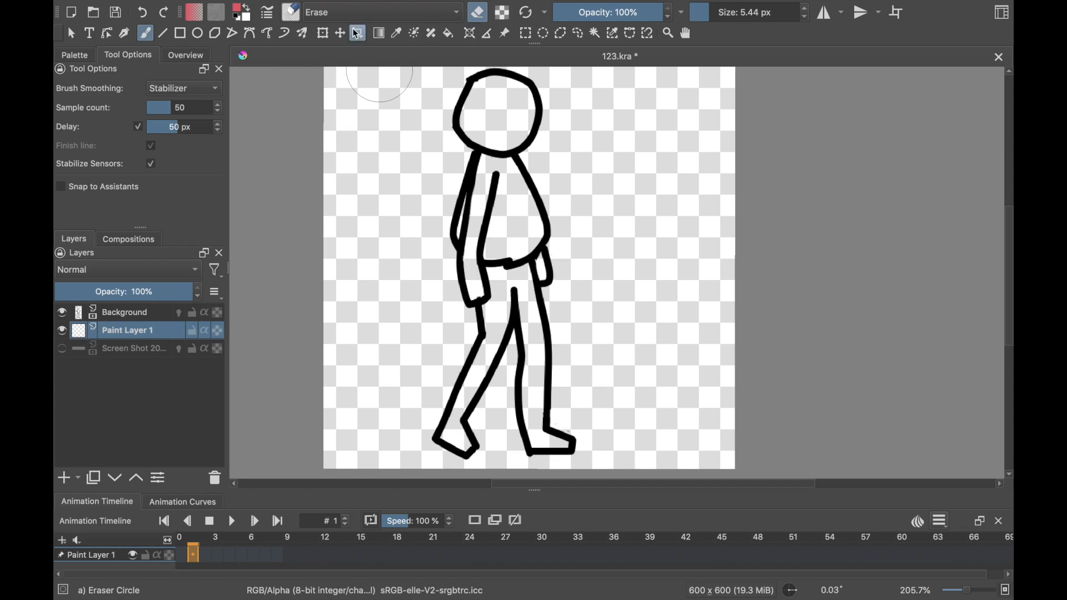
pyautogui.click(449, 34)
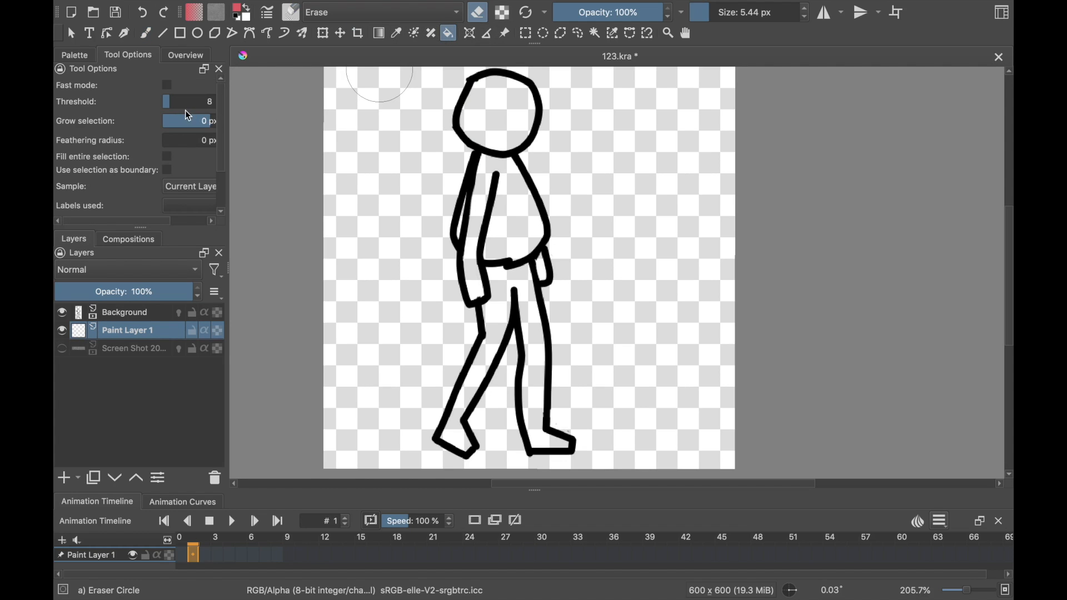
pyautogui.moveTo(204, 119); pyautogui.dragTo(211, 120)
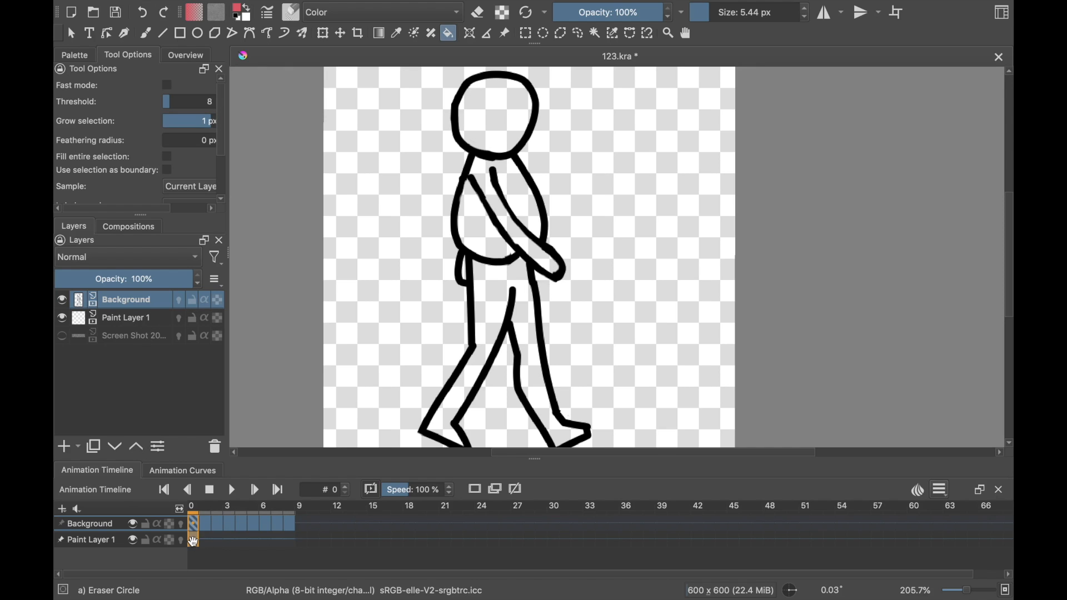
# - Fill the figure's torso and front arm with red on frame 0 of the Background layer
pyautogui.click(208, 542)
pyautogui.click(194, 541)
pyautogui.click(477, 223)
pyautogui.click(515, 198)
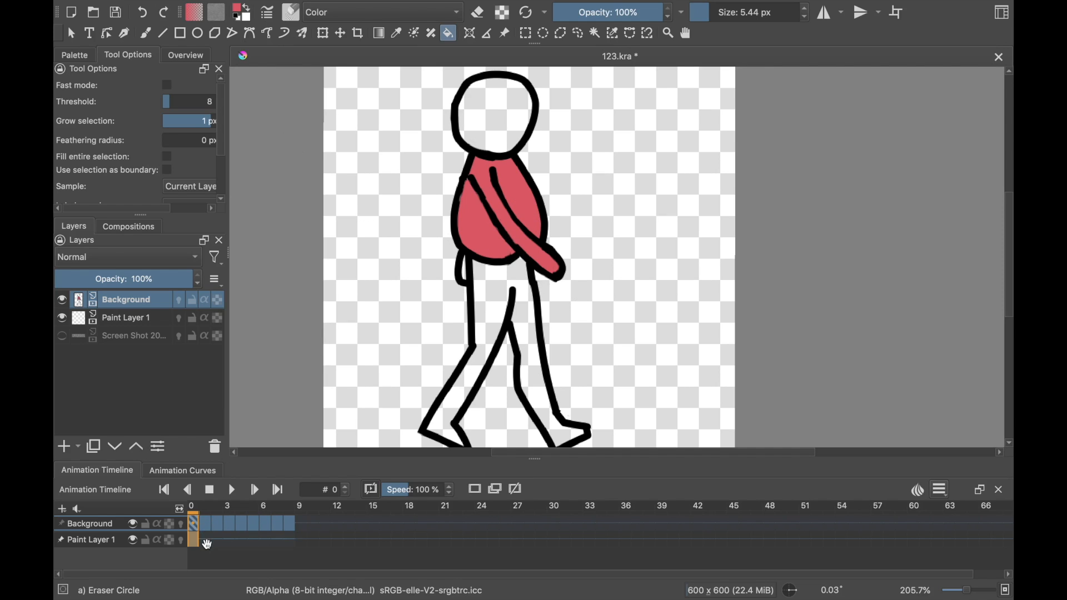
# - Fill the torso and arms with red on frames 3 and 8 of the Background layer
pyautogui.click(207, 544)
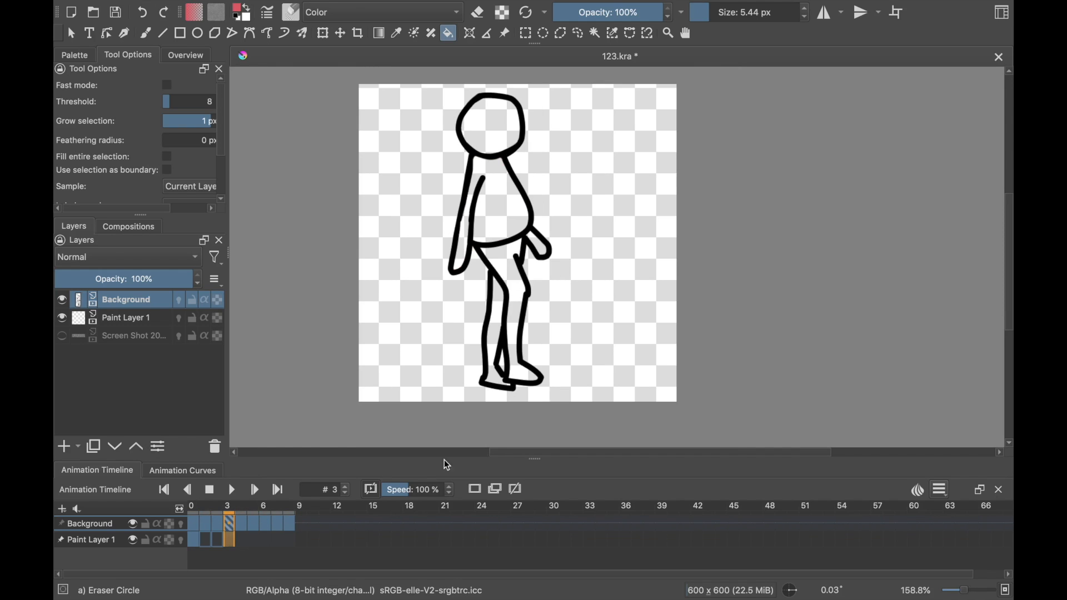
pyautogui.click(475, 488)
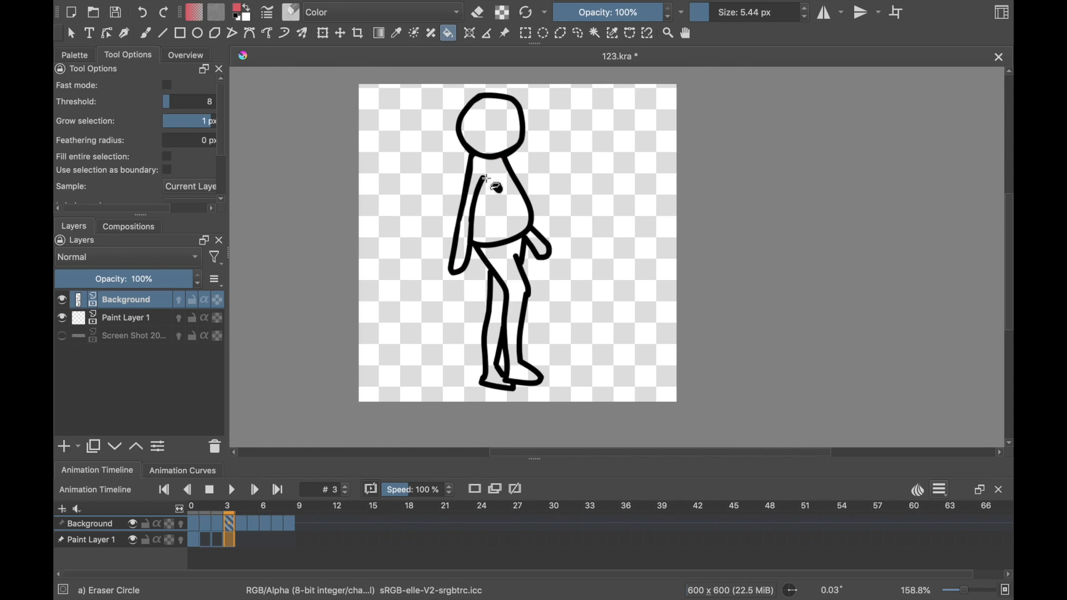
pyautogui.click(491, 188)
pyautogui.click(536, 245)
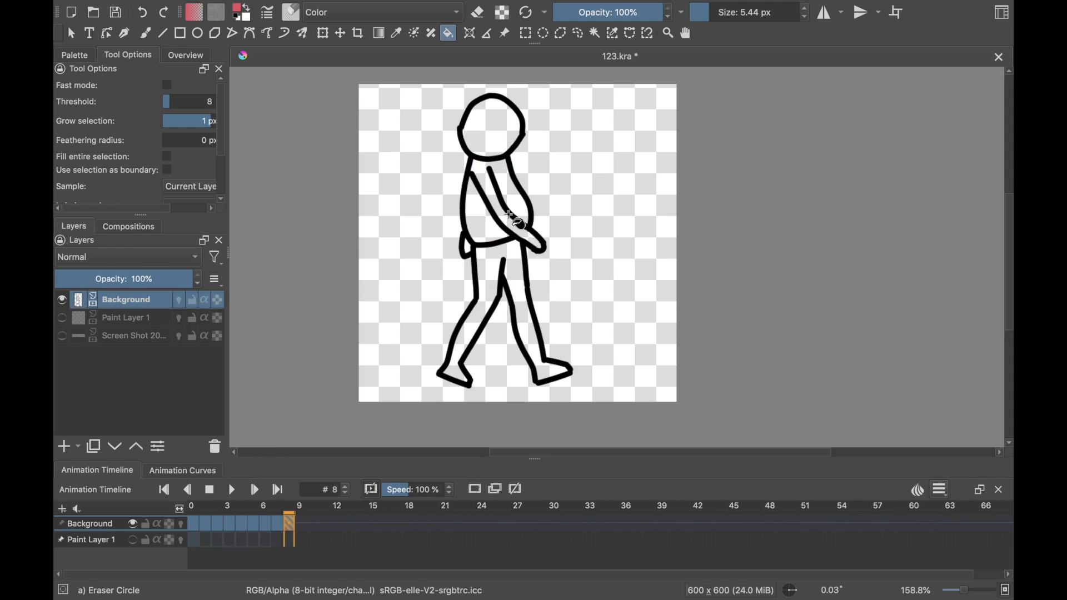
pyautogui.click(489, 225)
pyautogui.click(493, 197)
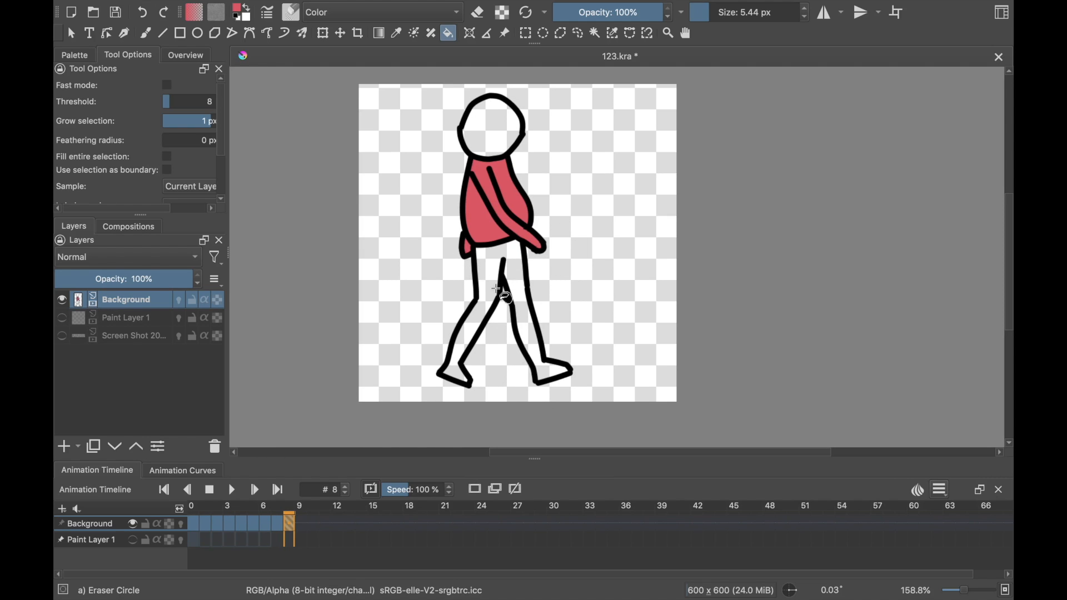
# - Fill the trousers on frame 0 with the light blue Viking color from the PixelArt 32 palette
pyautogui.click(192, 525)
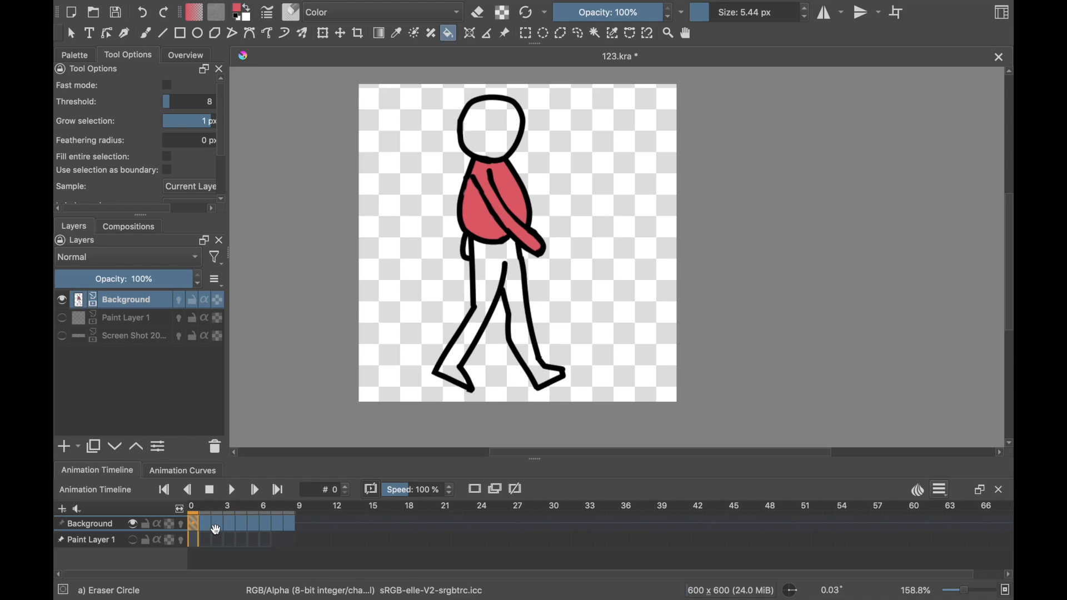
pyautogui.click(76, 54)
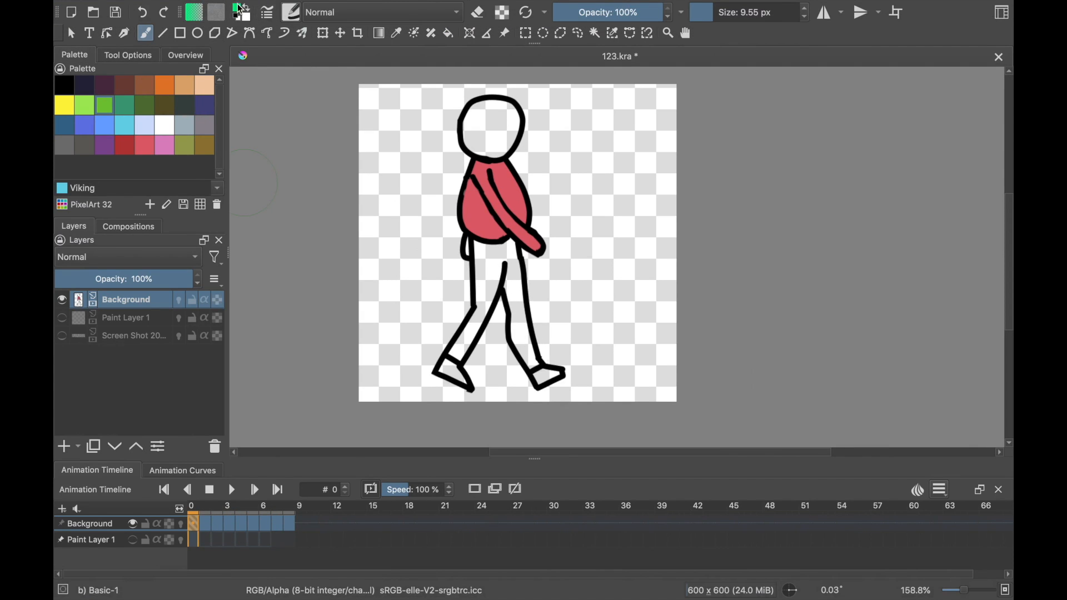
pyautogui.click(238, 10)
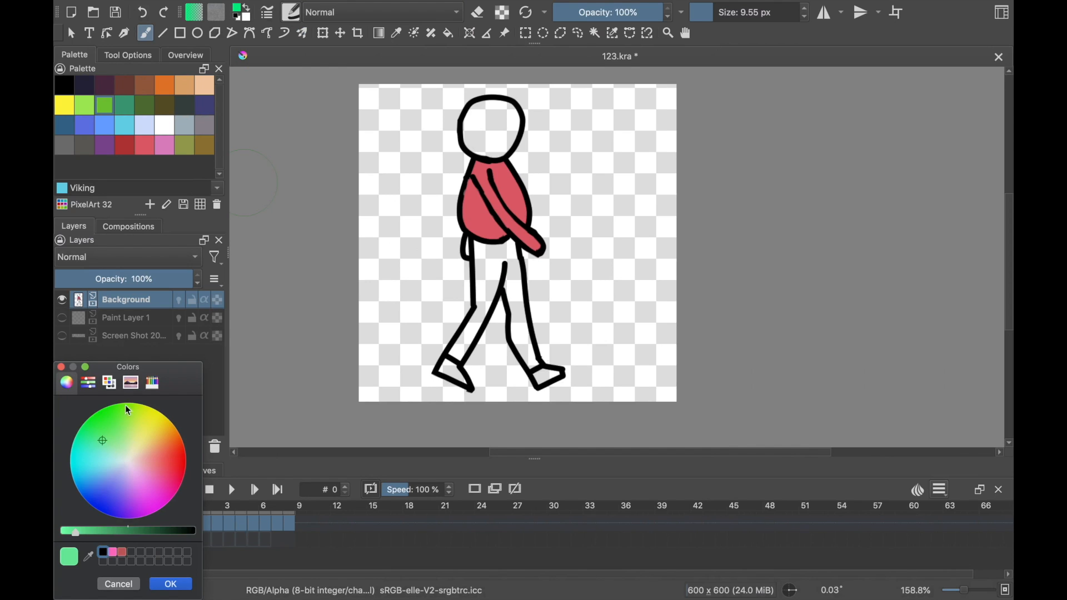
pyautogui.click(62, 367)
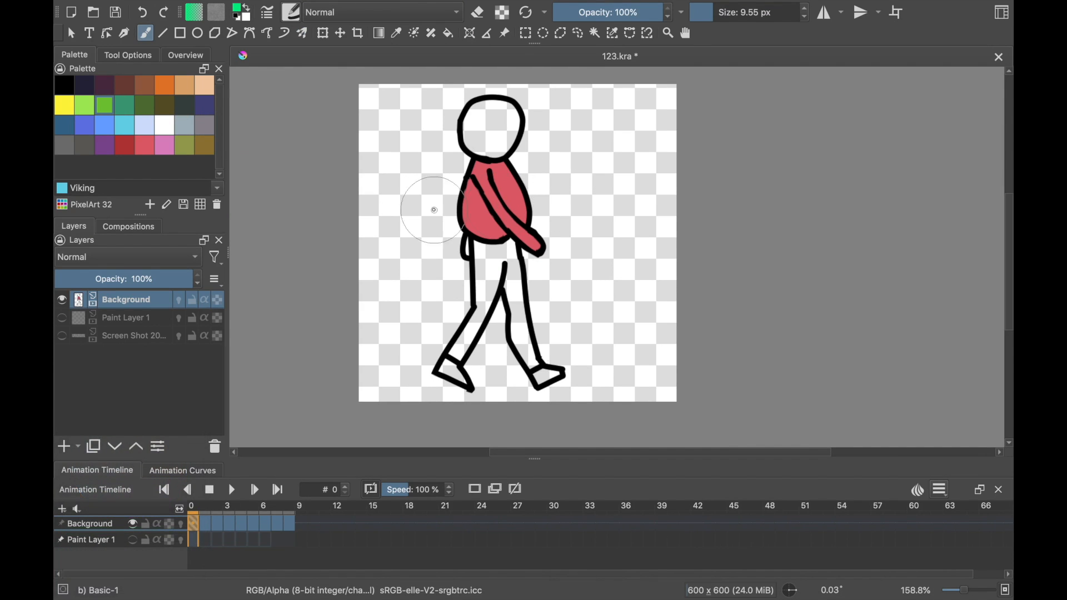
pyautogui.click(242, 19)
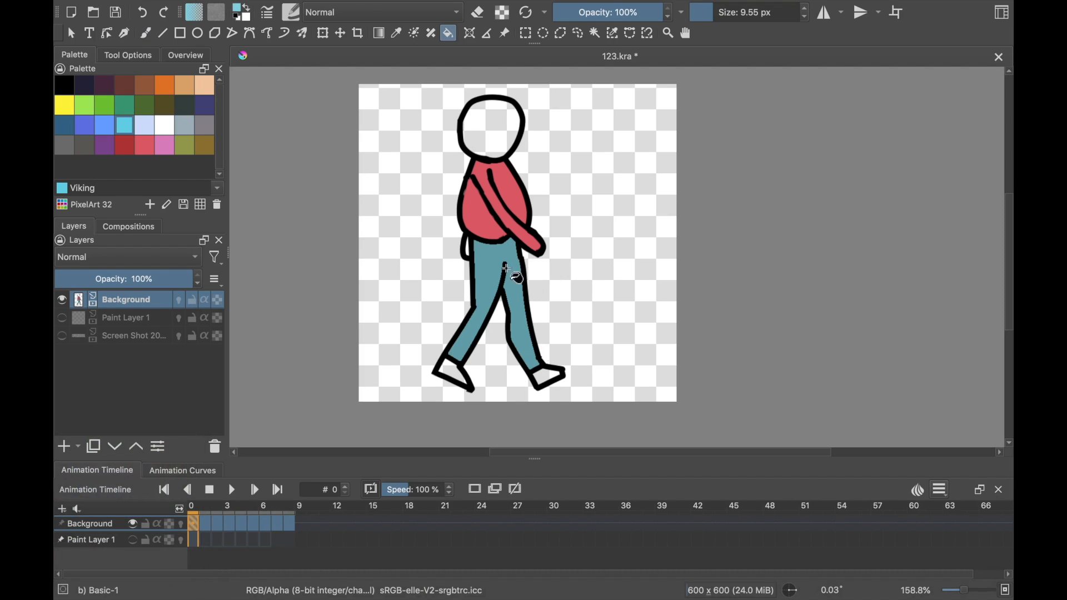
pyautogui.click(503, 269)
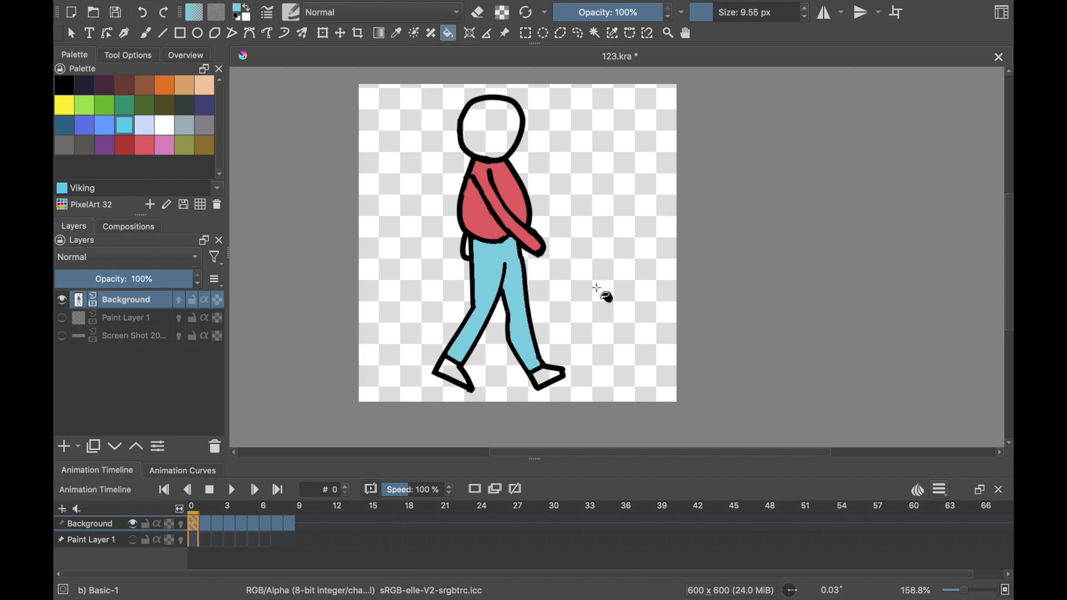
# - Fill the trousers with Viking blue on frames 1, 2, 3 and 8 of the Background layer
pyautogui.click(203, 524)
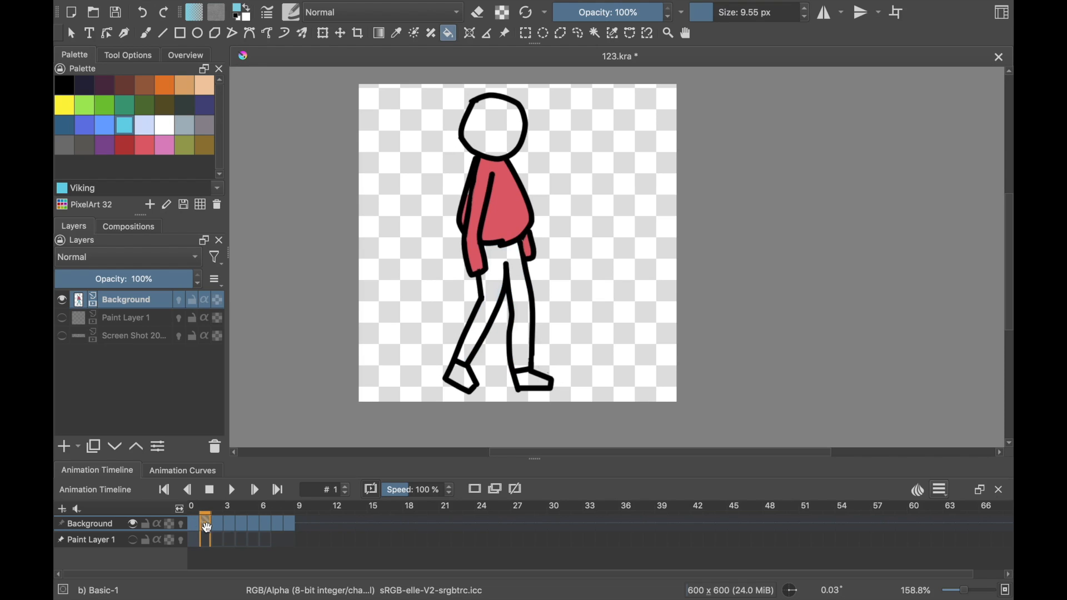
pyautogui.click(504, 292)
pyautogui.click(217, 524)
pyautogui.click(504, 258)
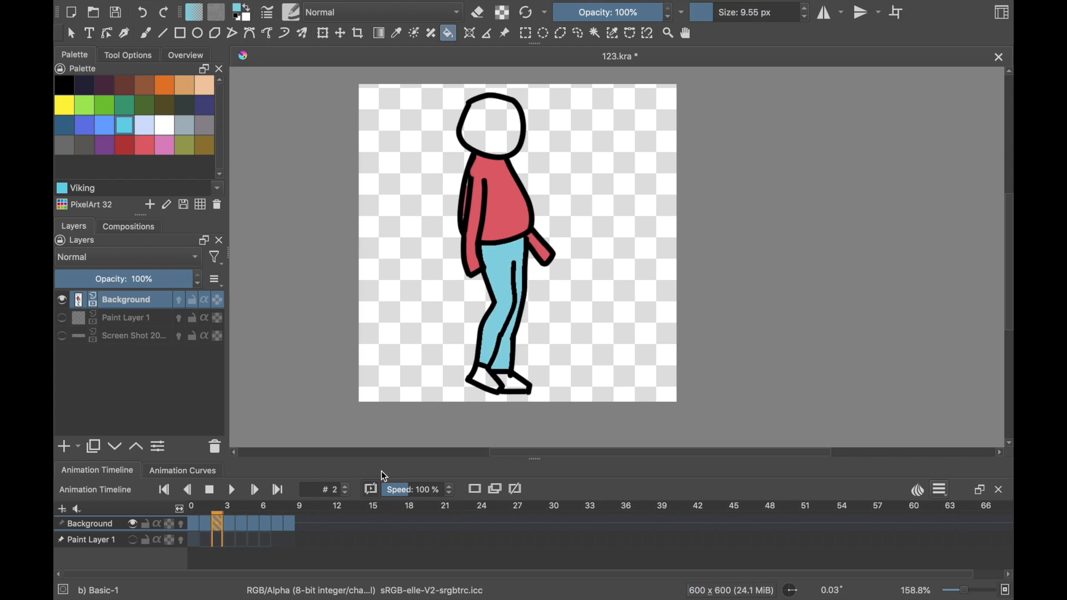
pyautogui.click(231, 524)
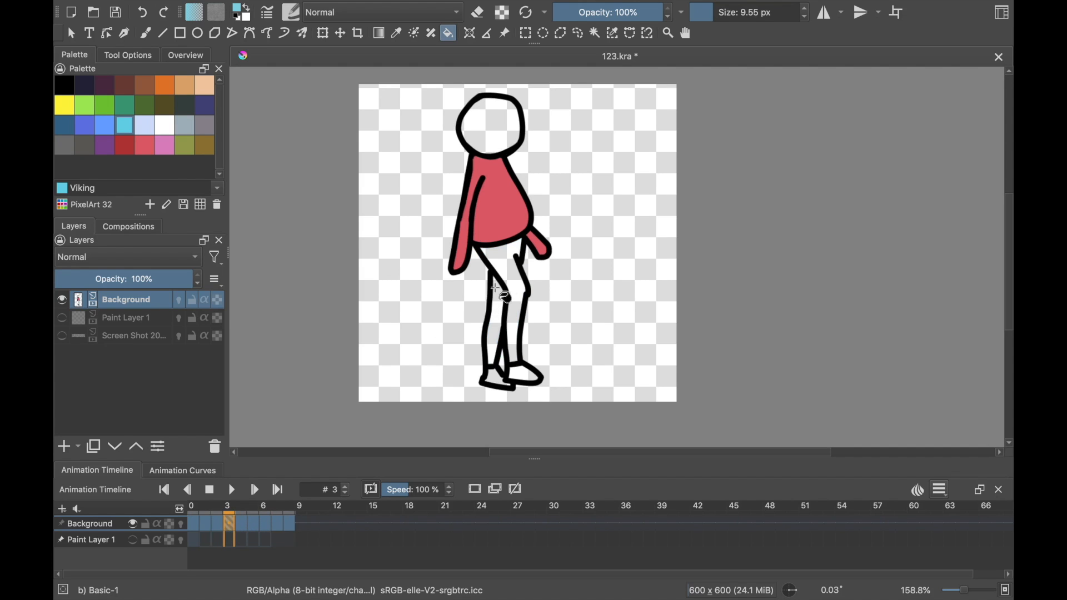
pyautogui.click(509, 268)
pyautogui.click(494, 297)
pyautogui.click(291, 524)
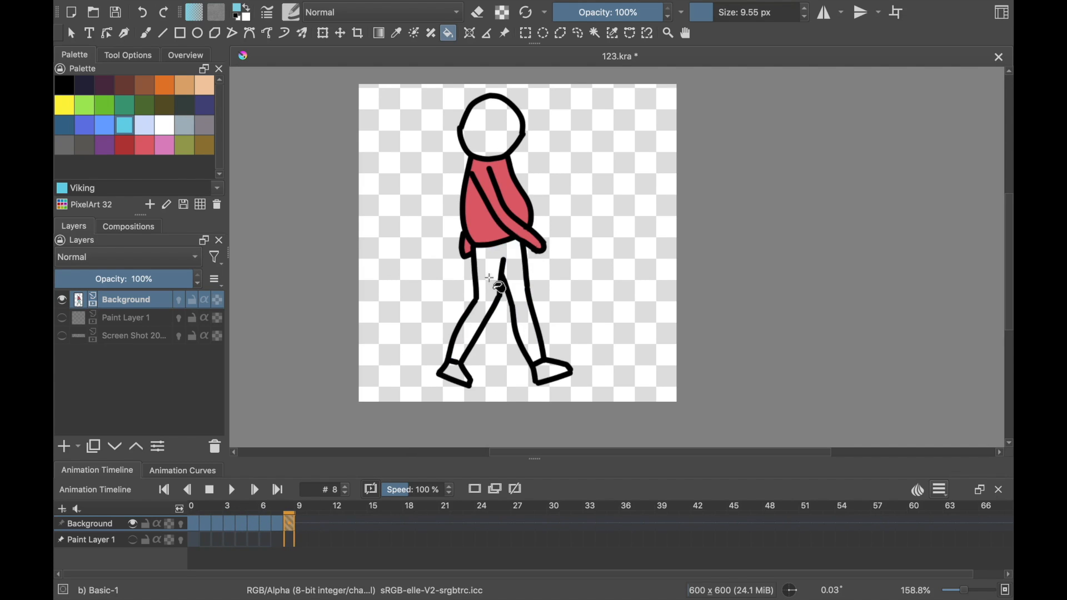
pyautogui.click(489, 278)
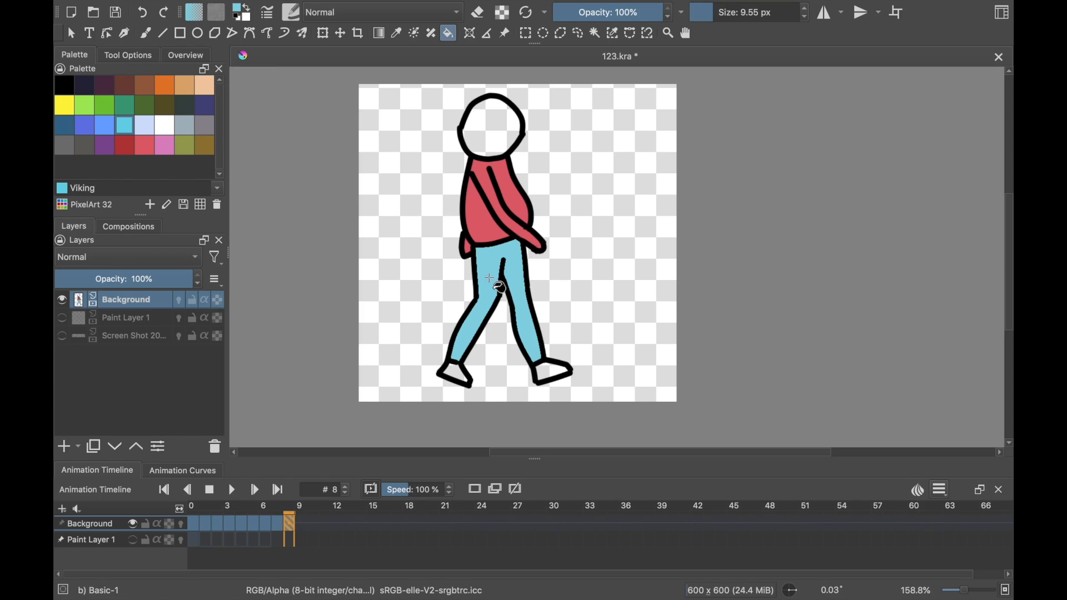
# - Fill both shoes on frame 8 with the brown Rope color from the palette
pyautogui.click(144, 85)
pyautogui.click(456, 374)
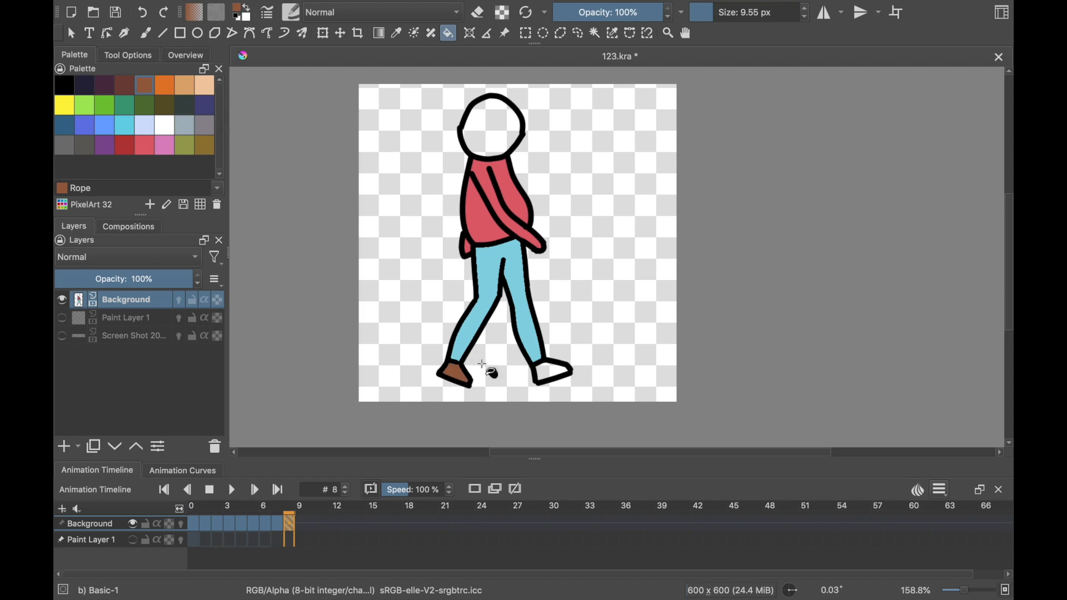
pyautogui.click(544, 375)
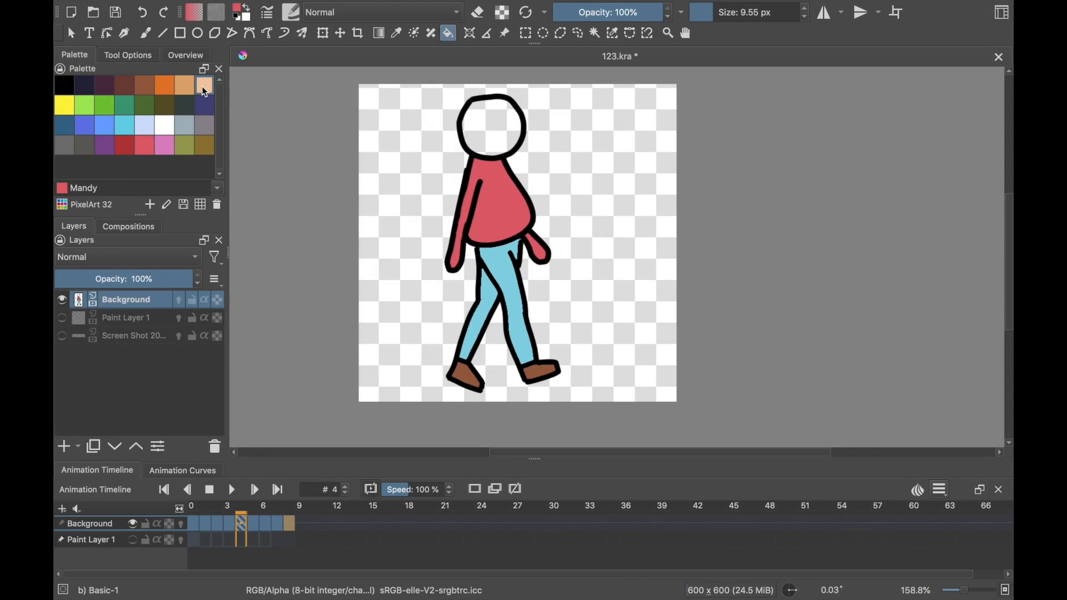
# - Fill the head with the Pancho skin tone on frame 4 and on frames 0 to 3
pyautogui.click(203, 88)
pyautogui.click(501, 131)
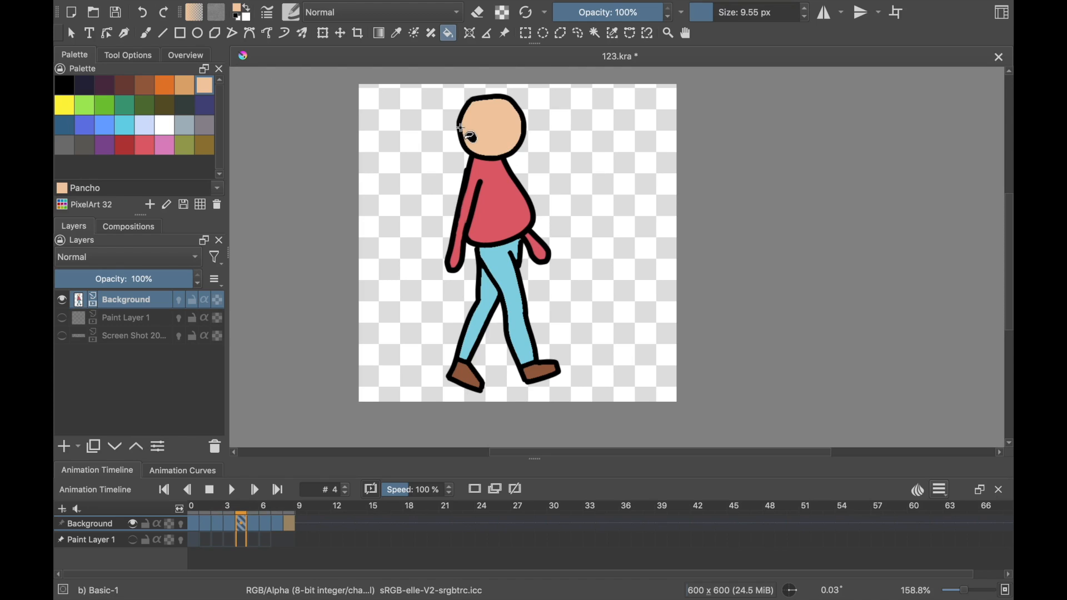
pyautogui.click(196, 526)
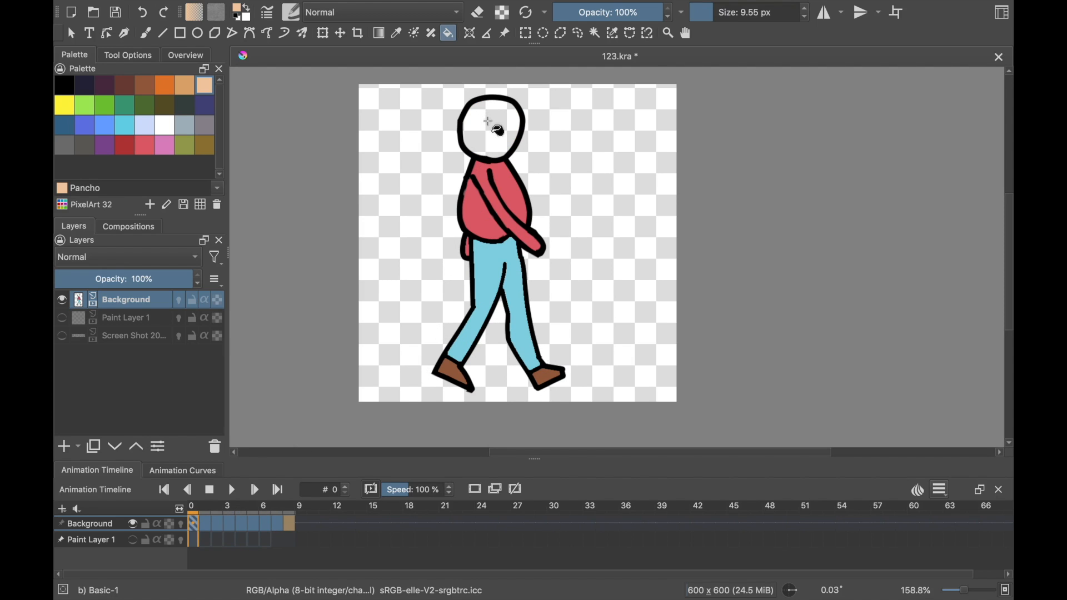
pyautogui.click(489, 122)
pyautogui.press('Right')
pyautogui.click(489, 122)
pyautogui.press('Right')
pyautogui.click(489, 122)
pyautogui.press('Right')
pyautogui.click(489, 122)
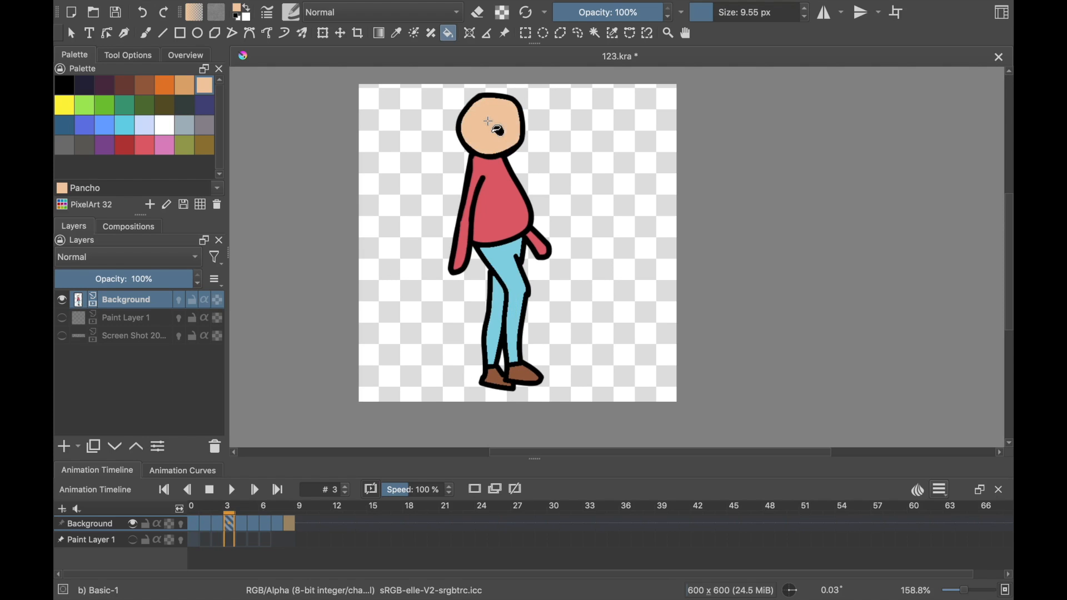
# - Fill the head with the Pancho skin tone on frames 4 to 7 and play the animation
pyautogui.press('Right')
pyautogui.click(489, 121)
pyautogui.press('Right')
pyautogui.click(489, 122)
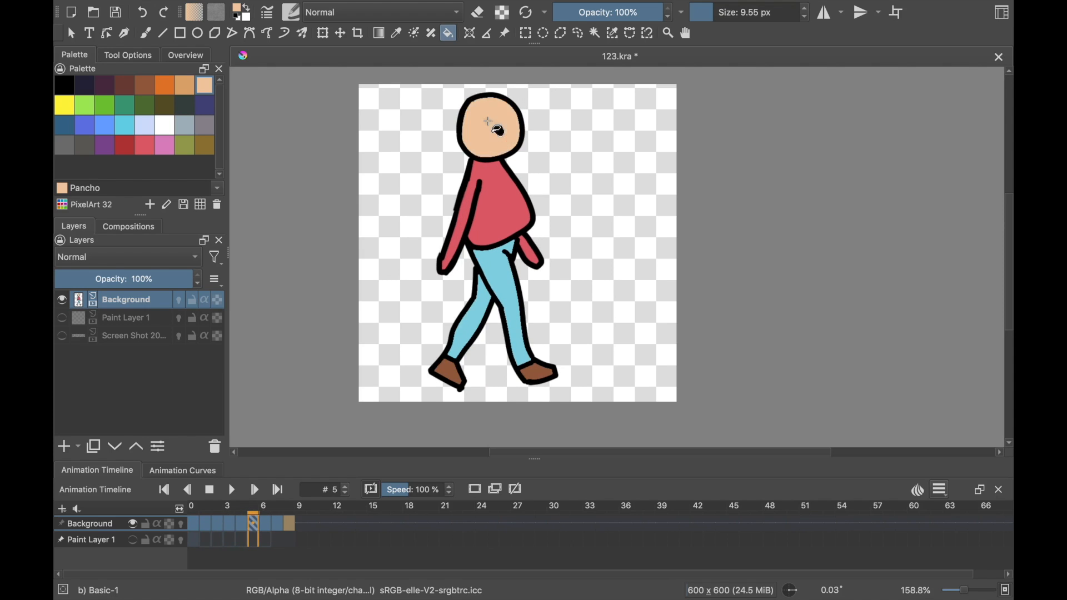
pyautogui.press('Right')
pyautogui.click(489, 122)
pyautogui.press('Right')
pyautogui.click(489, 121)
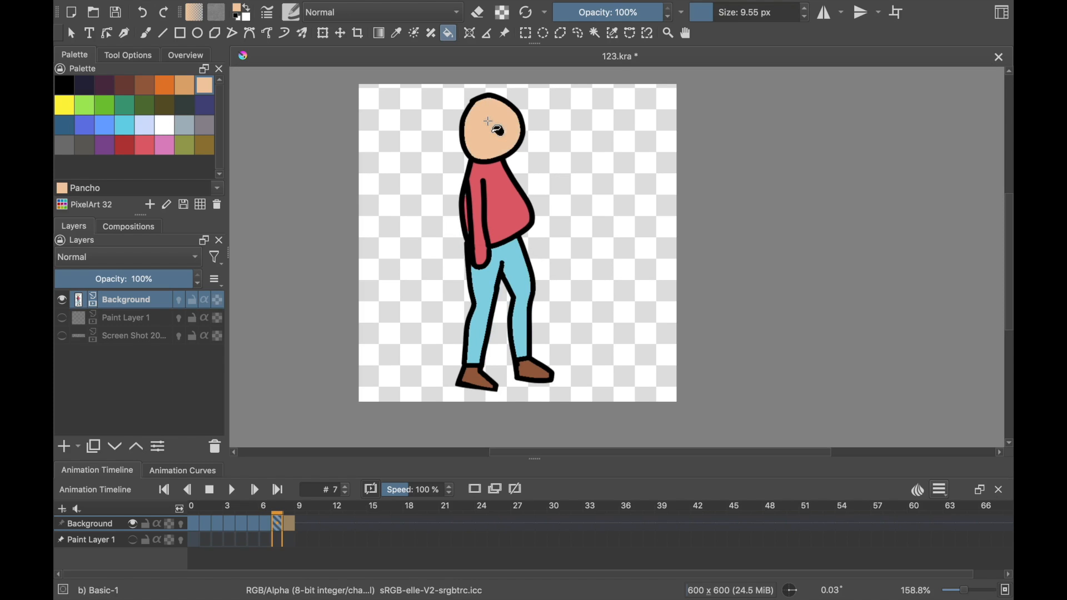
pyautogui.press('space')
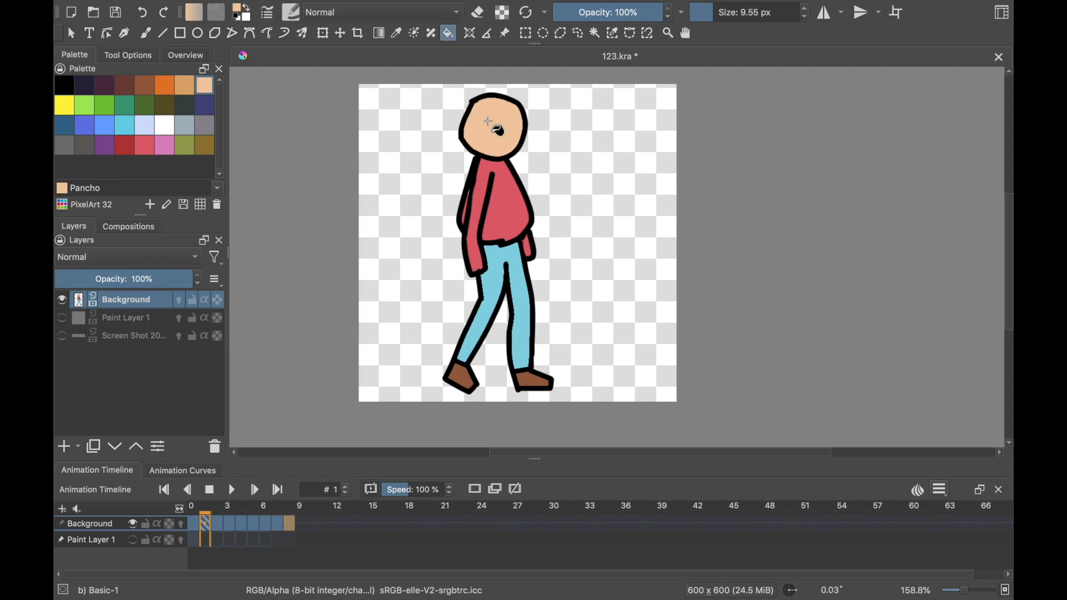
# - Add a new paint layer, fill it with Light steel blue, and place it below the Background layer
pyautogui.click(63, 447)
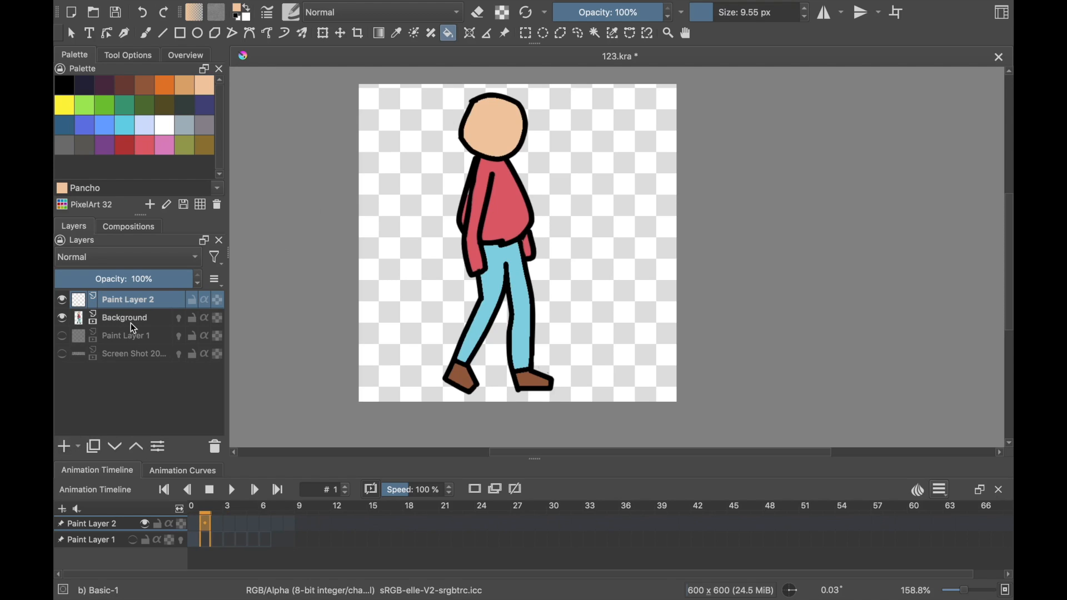
pyautogui.click(145, 125)
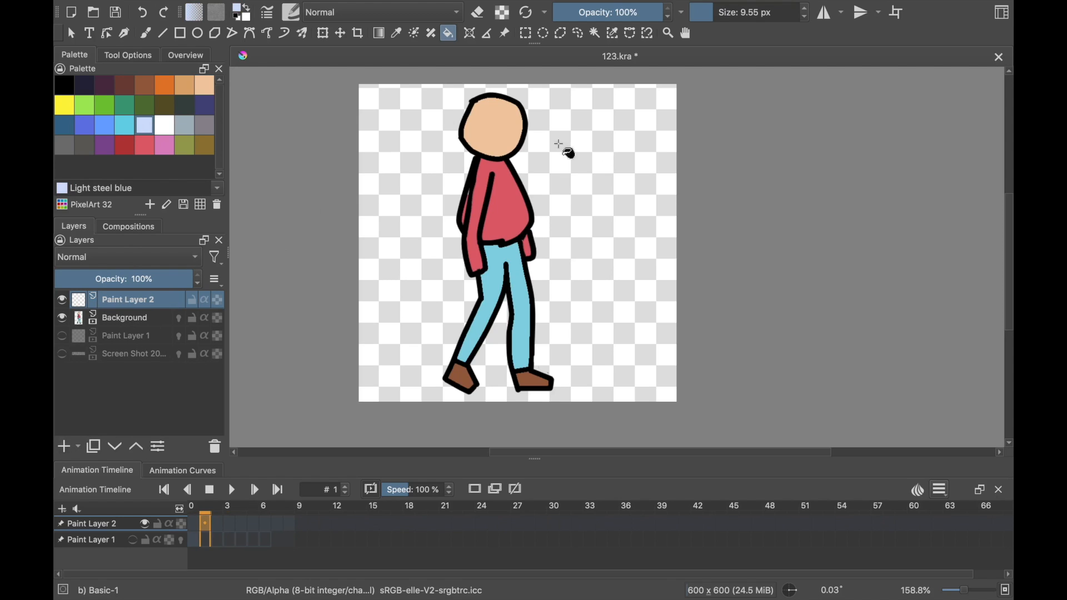
pyautogui.click(588, 150)
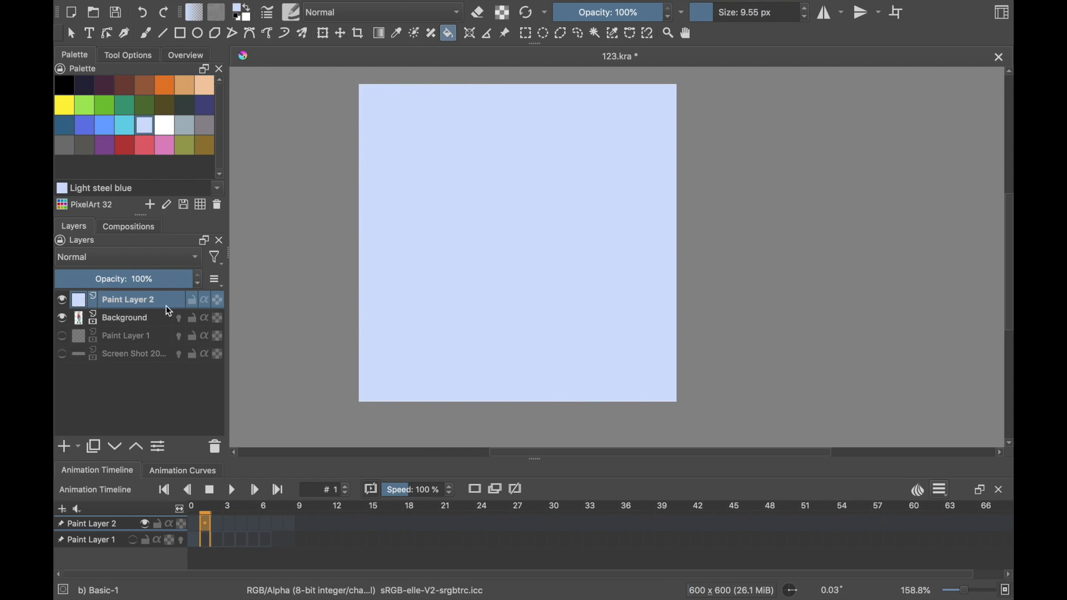
pyautogui.click(117, 448)
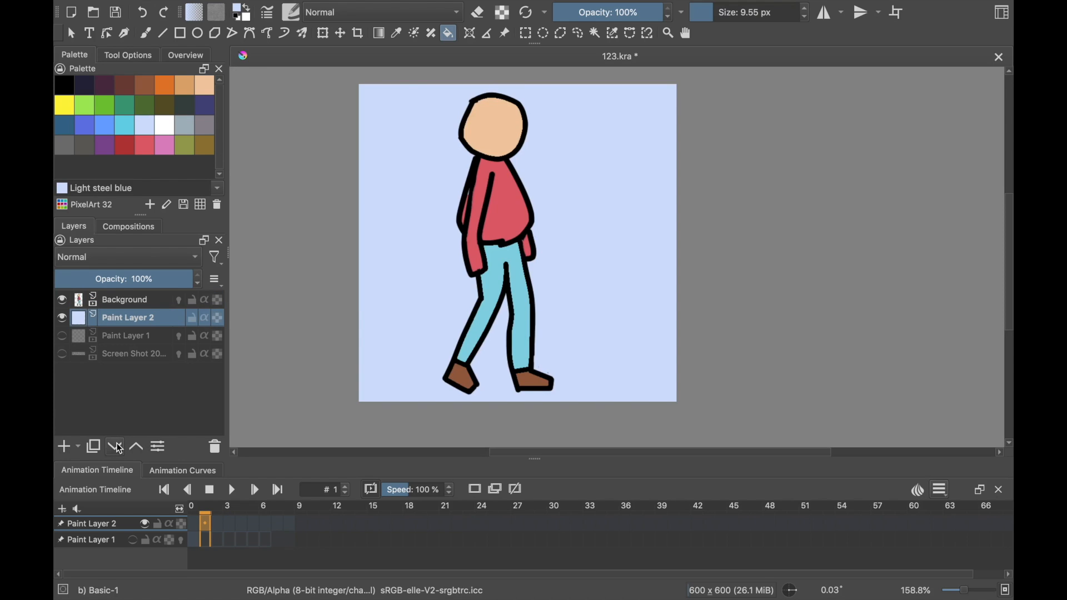
pyautogui.click(115, 448)
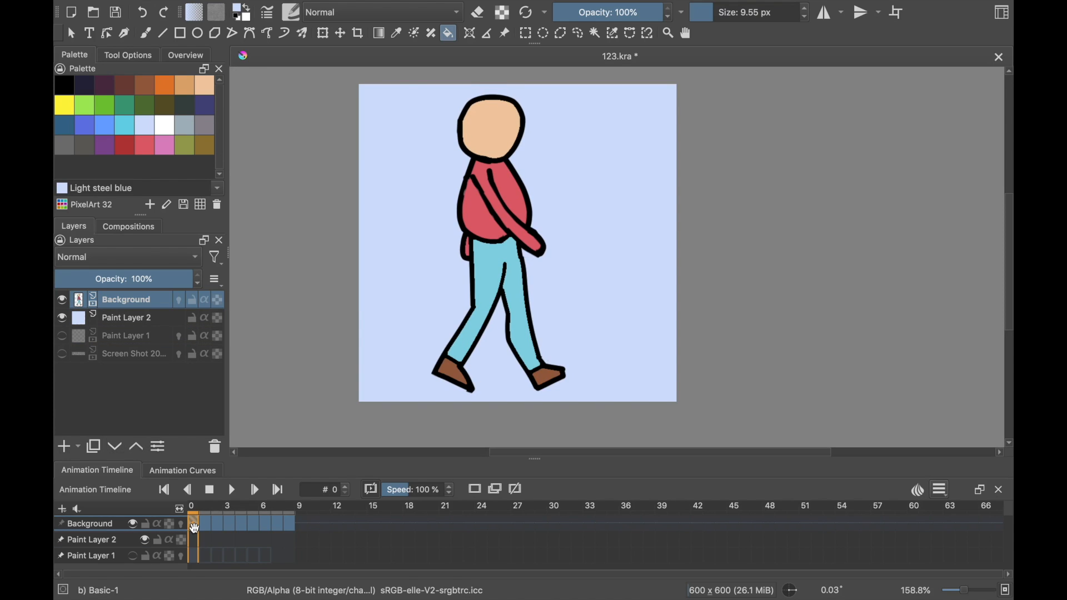
# - Examine the colored walk-cycle poses frame by frame against the blue backdrop, from frame 0 to frame 8
pyautogui.press('Right')
pyautogui.press('Right')
pyautogui.press('Right')
pyautogui.press('Right')
pyautogui.press('Right')
pyautogui.press('Right')
pyautogui.press('Right')
pyautogui.press('Right')
pyautogui.press('Right')
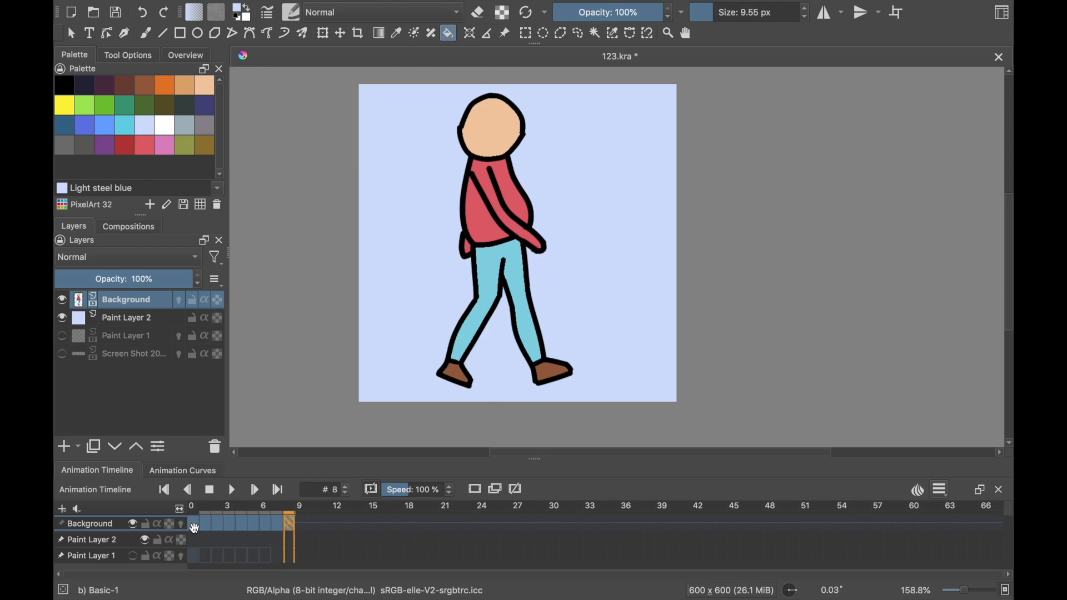
pyautogui.press('Left')
pyautogui.press('Left')
pyautogui.press('Left')
pyautogui.press('Left')
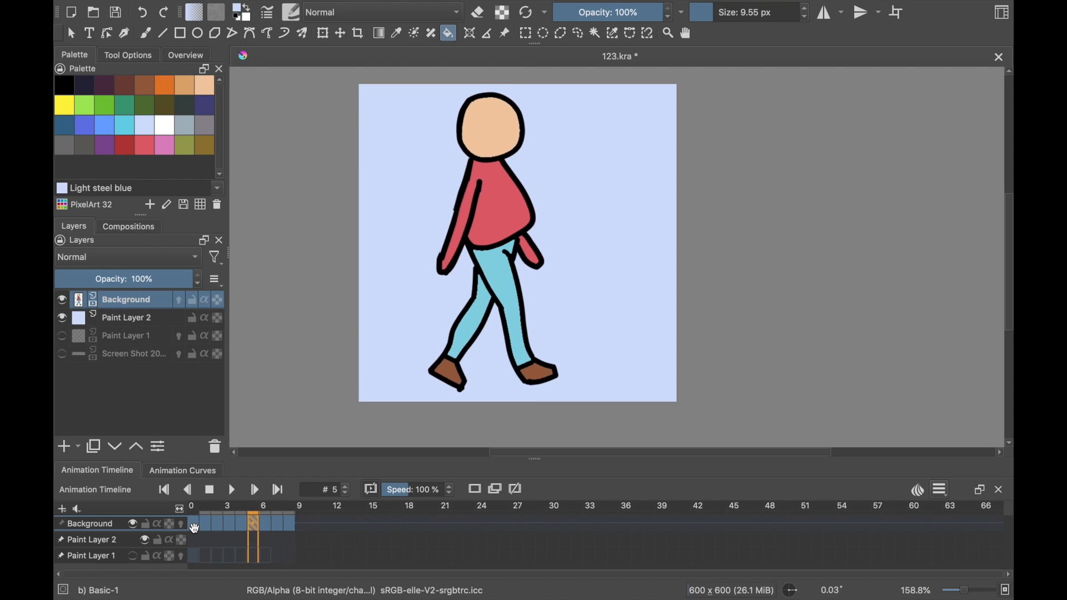
pyautogui.press('Right')
pyautogui.press('Right')
pyautogui.press('Right')
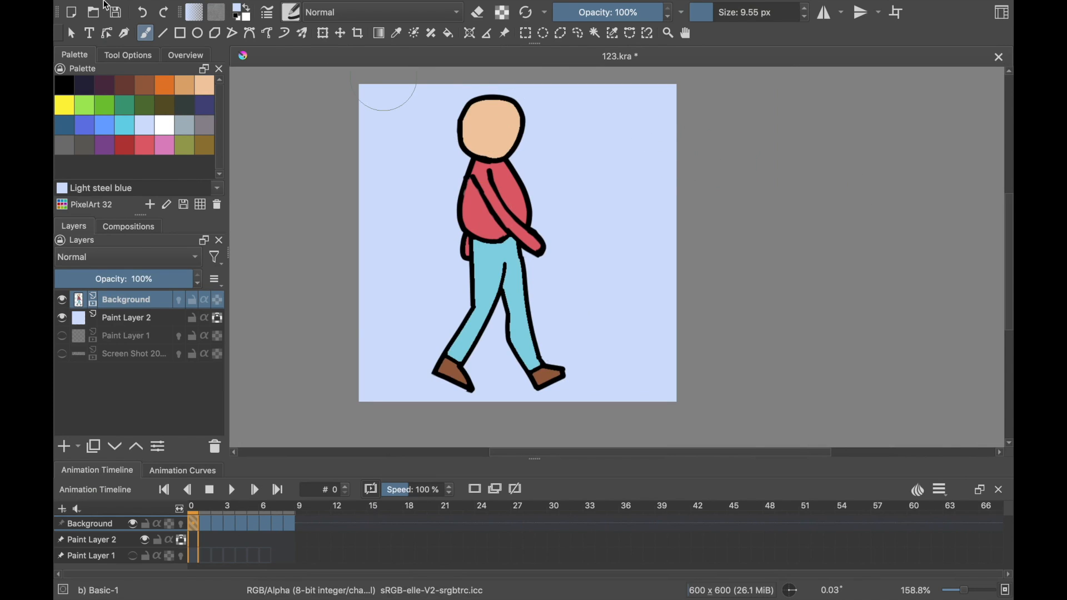
# - Open the Render Animation settings and choose Video as the export type
pyautogui.click(132, 7)
pyautogui.moveTo(160, 7)
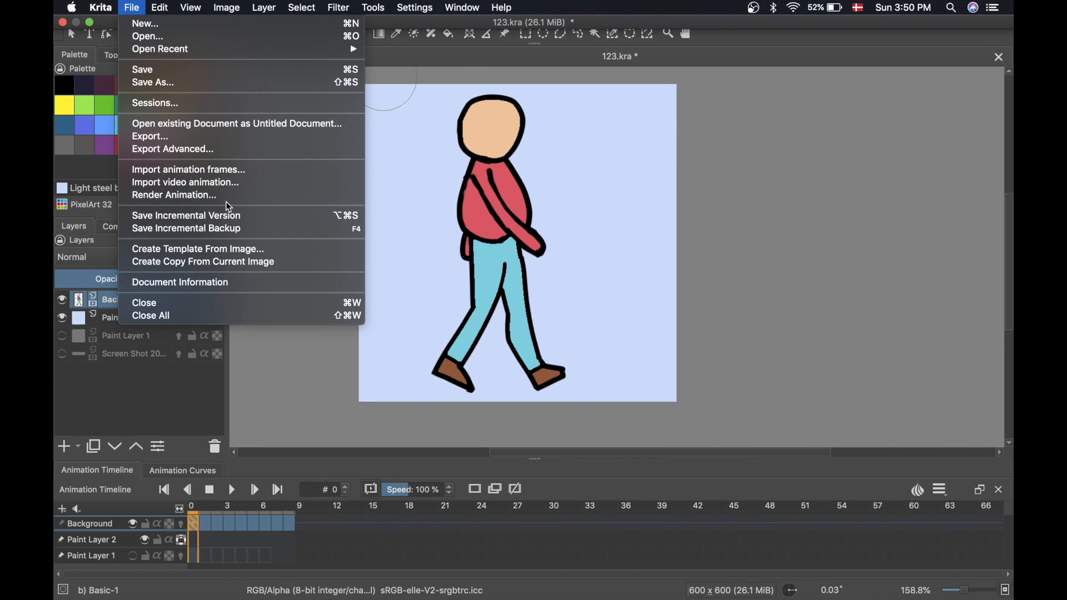
pyautogui.click(208, 196)
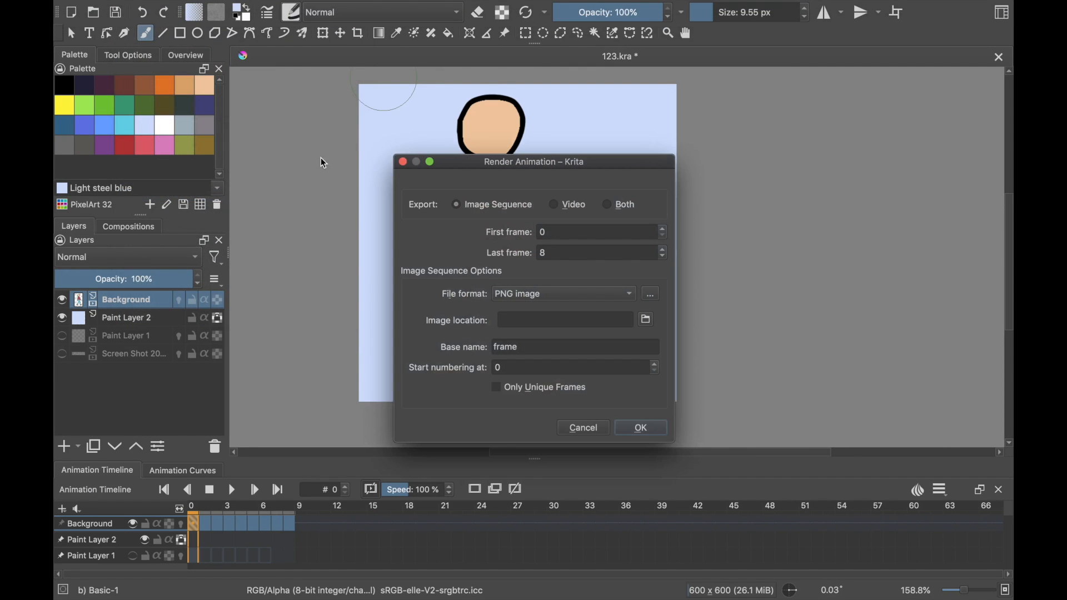
pyautogui.click(556, 205)
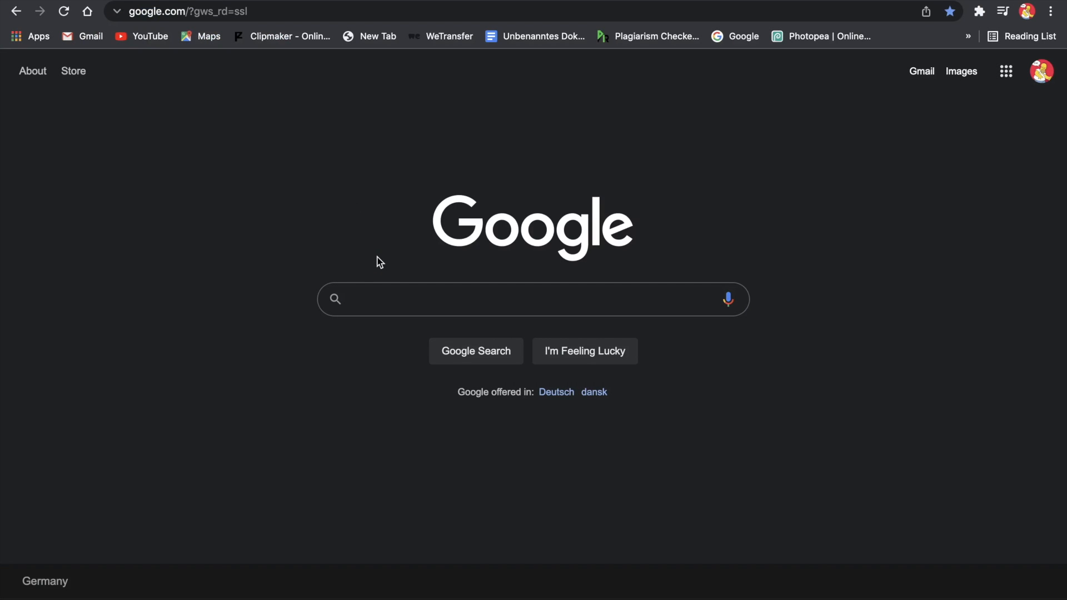
# - Switch to Chrome, search Google for "ffmpeg download" and open the Download FFmpeg page on ffmpeg.org
pyautogui.write('ffme')
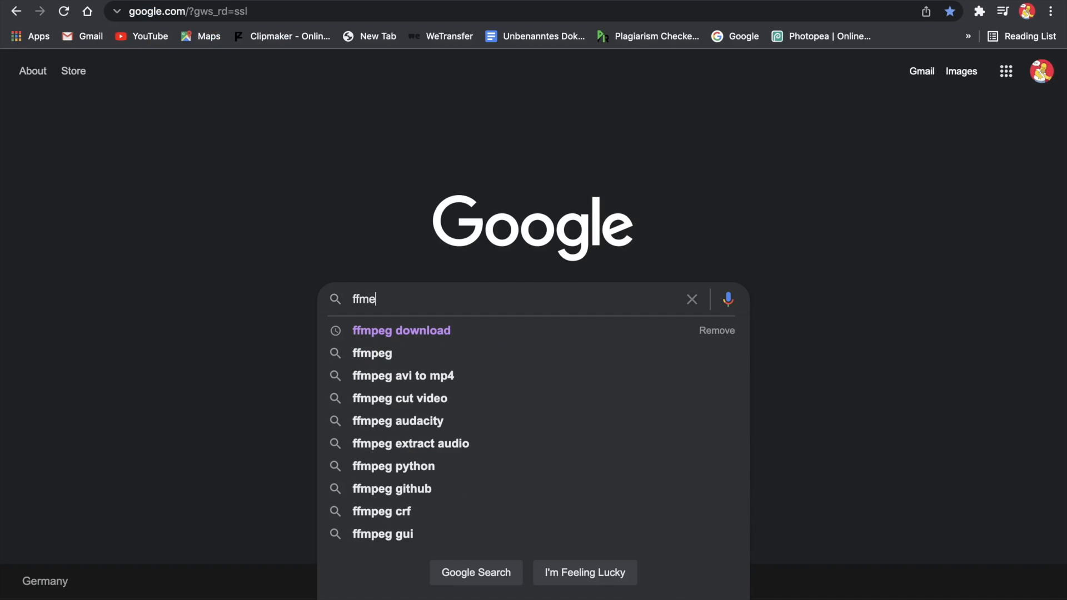
pyautogui.click(396, 331)
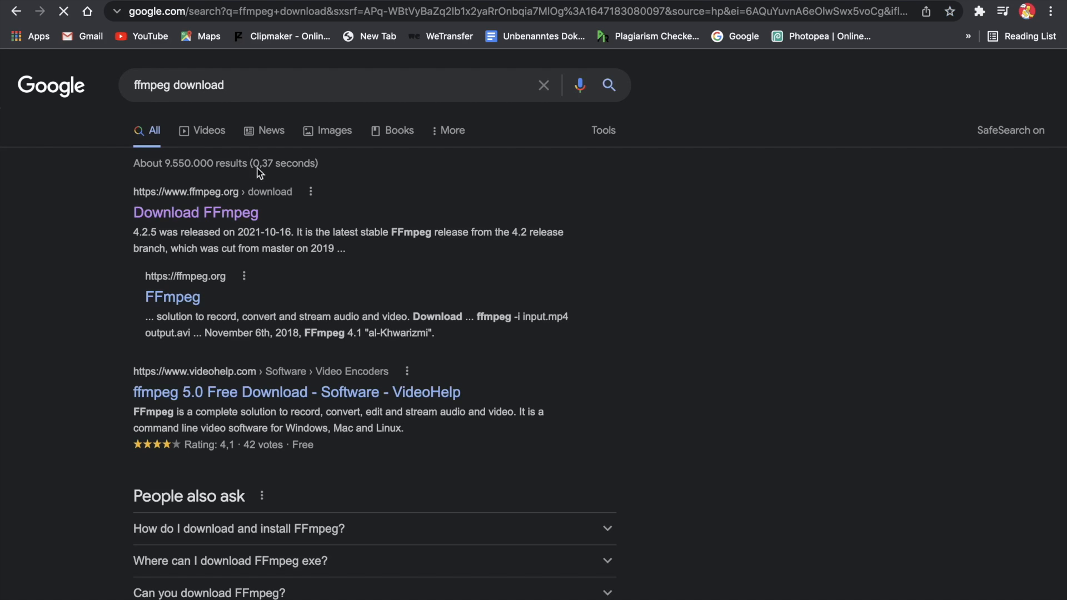
pyautogui.click(225, 213)
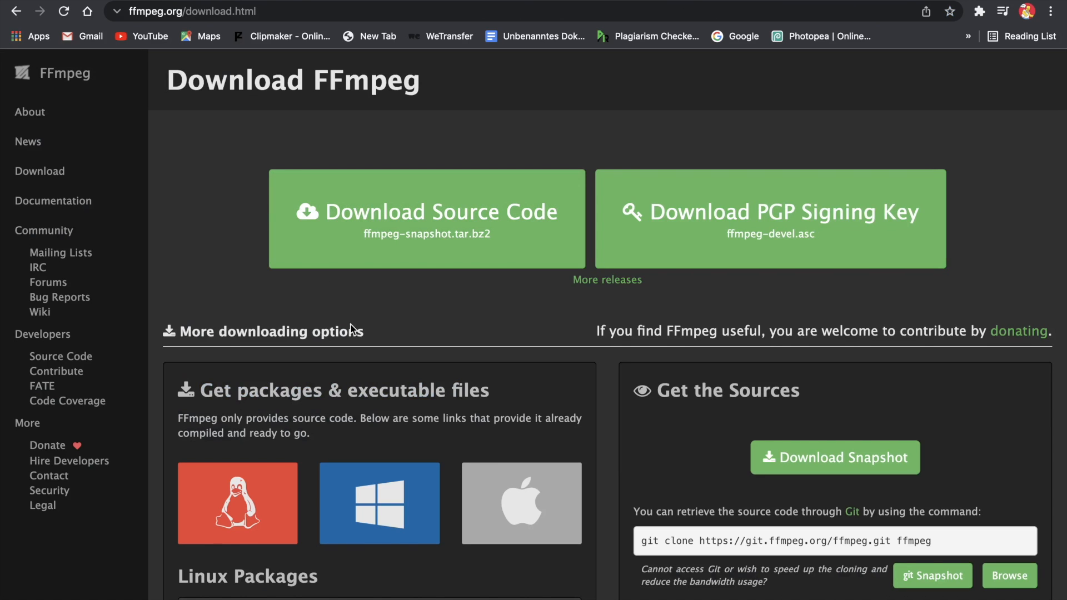
# - Open the static builds page for macOS 64-bit and download the ffmpeg-5.0 release as a ZIP
pyautogui.scroll(-3, 472, 343)
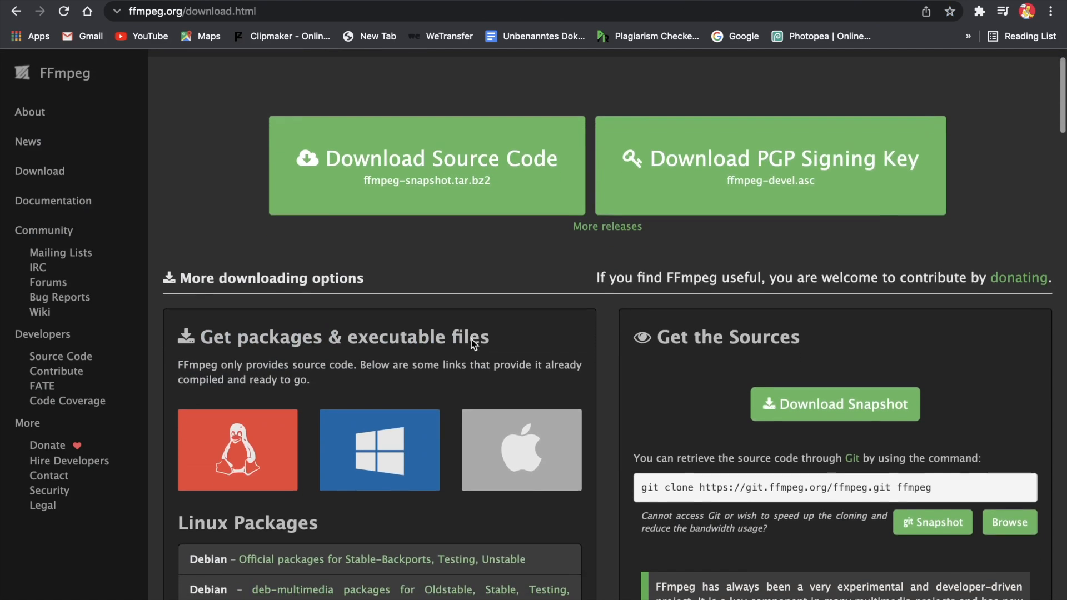
pyautogui.scroll(-2, 472, 342)
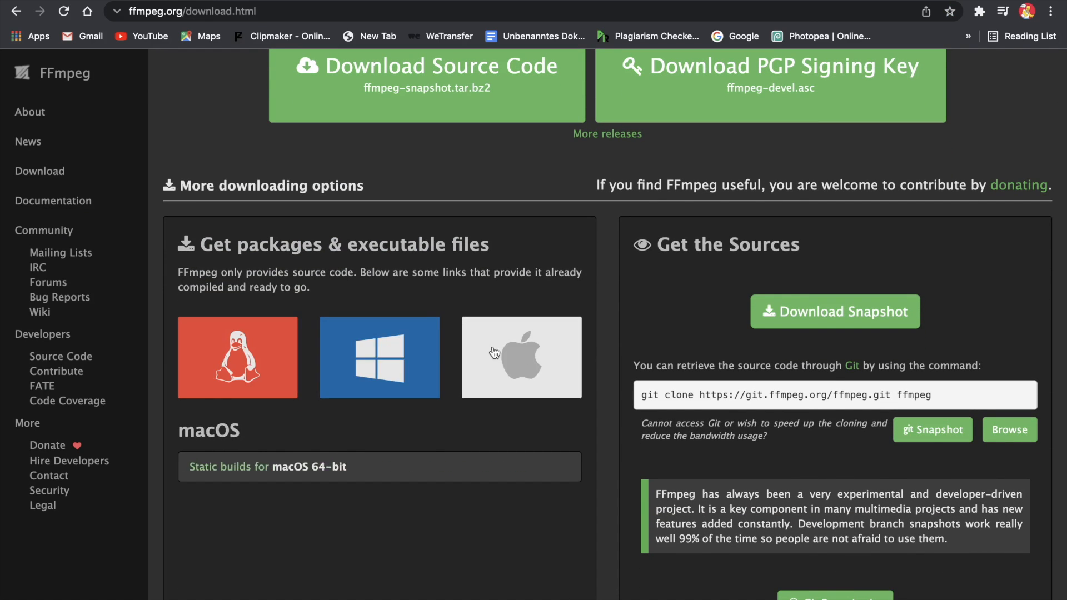
pyautogui.moveTo(520, 377)
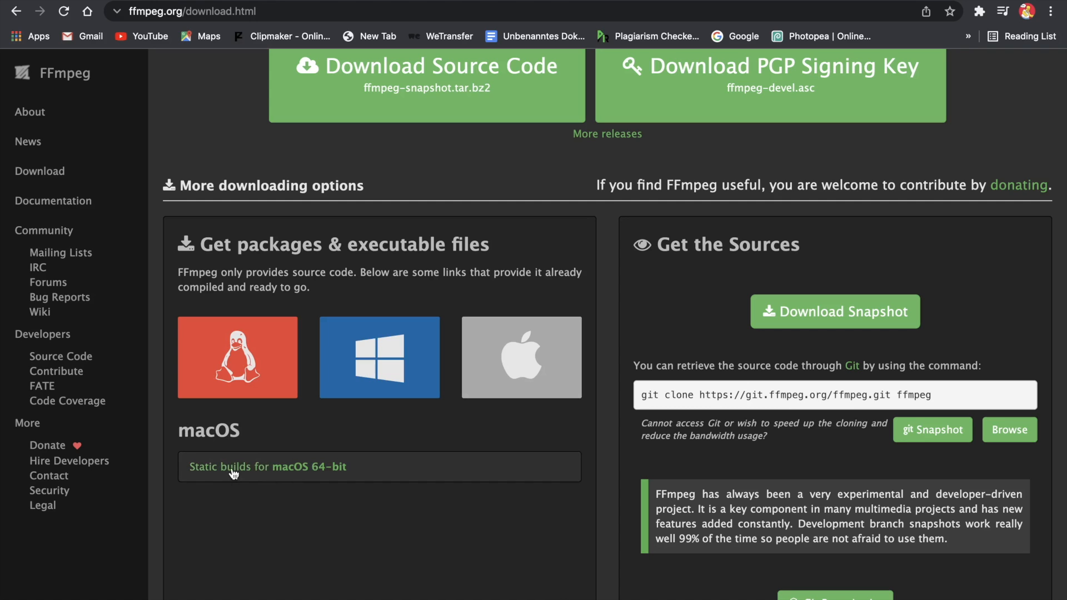
pyautogui.click(259, 469)
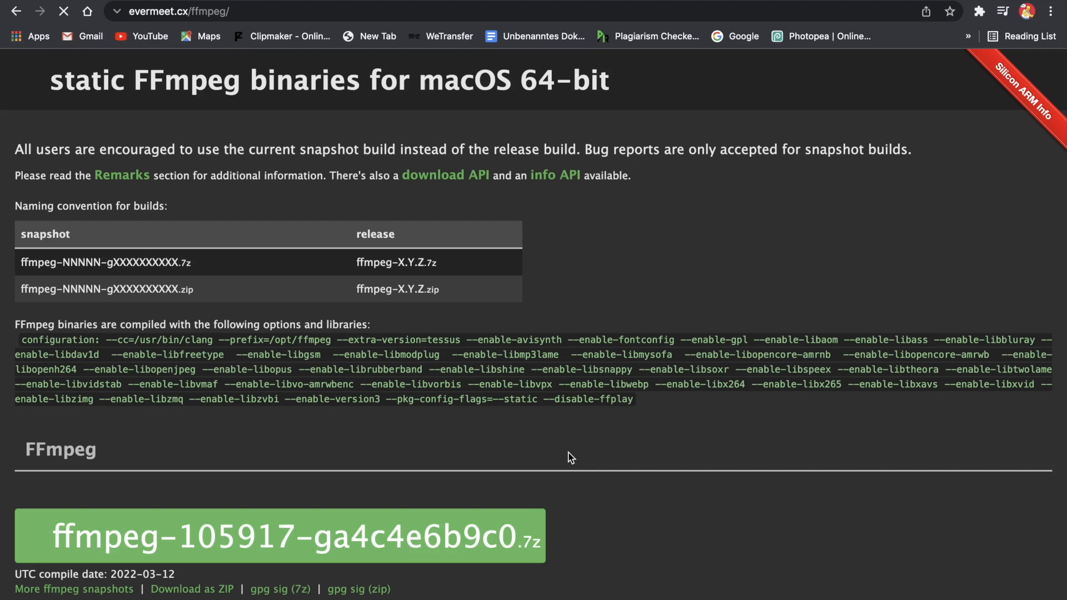
pyautogui.scroll(-1, 601, 373)
pyautogui.scroll(-2, 601, 373)
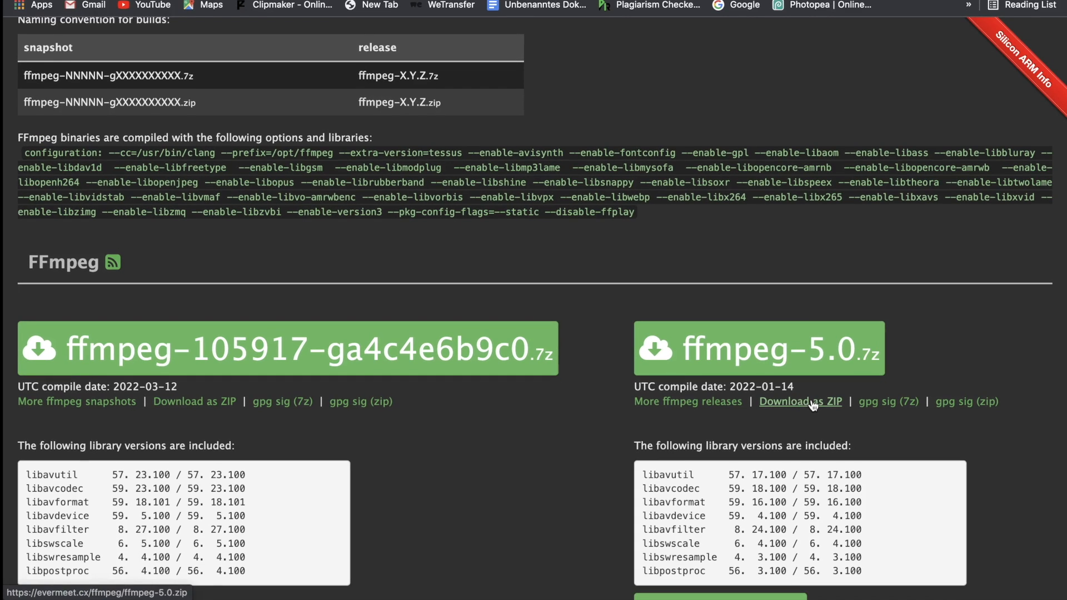
pyautogui.click(812, 402)
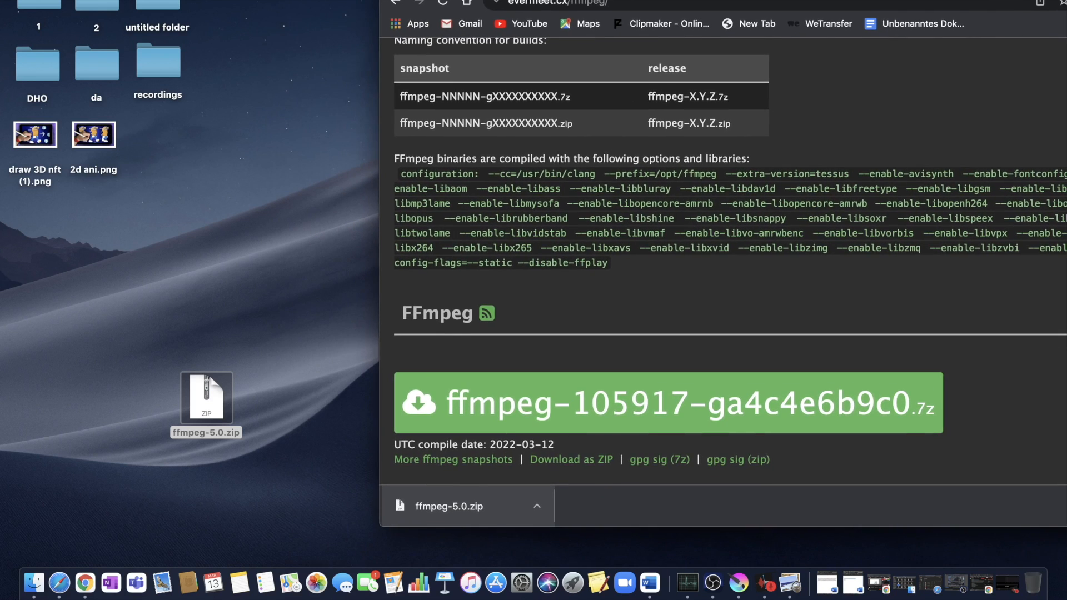
# - Extract ffmpeg-5.0.zip on the desktop and move the extracted ffmpeg executable away from the archive
pyautogui.moveTo(200, 396); pyautogui.dragTo(214, 360)
pyautogui.doubleClick(214, 360)
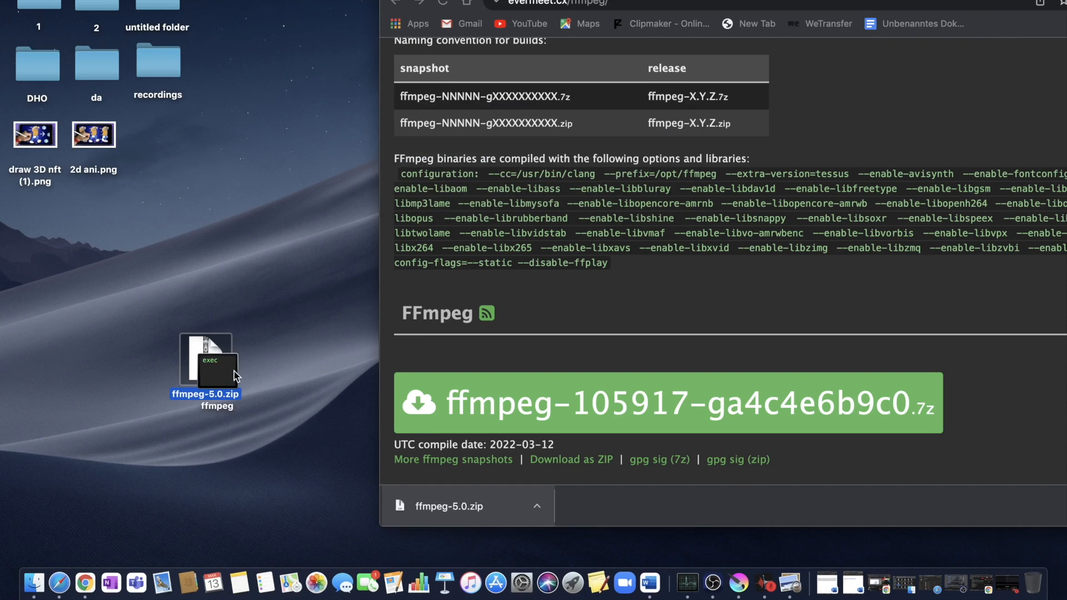
pyautogui.moveTo(231, 372); pyautogui.dragTo(261, 232)
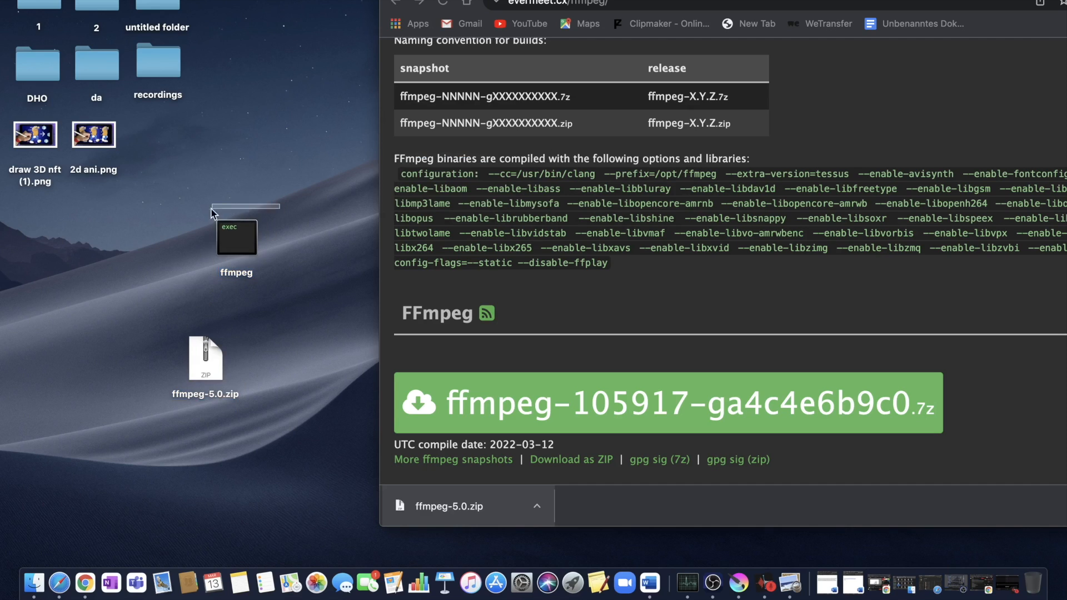
pyautogui.moveTo(278, 193); pyautogui.dragTo(188, 275)
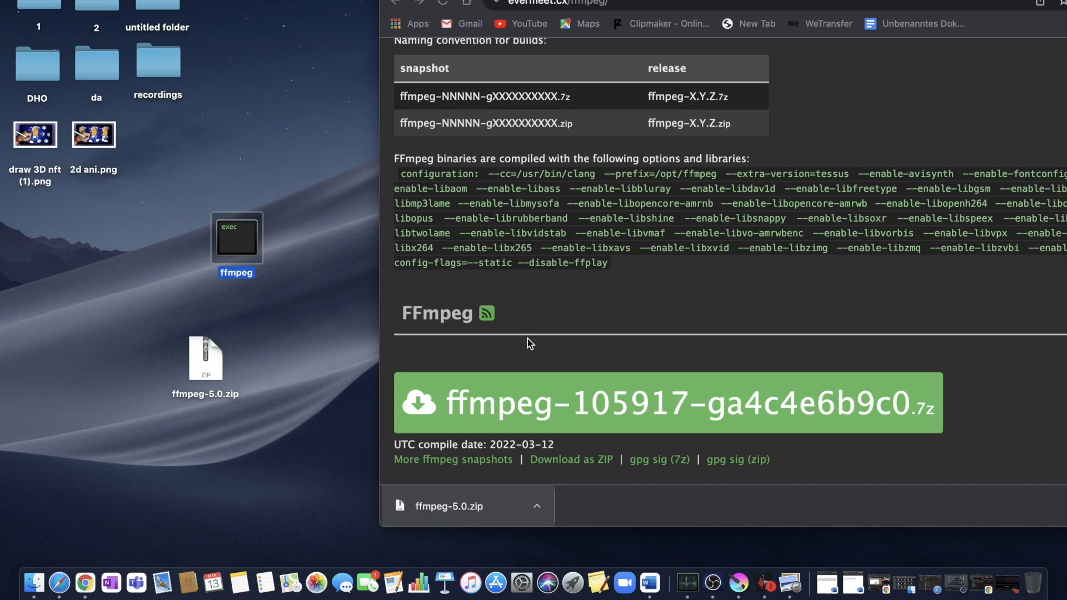
pyautogui.click(257, 324)
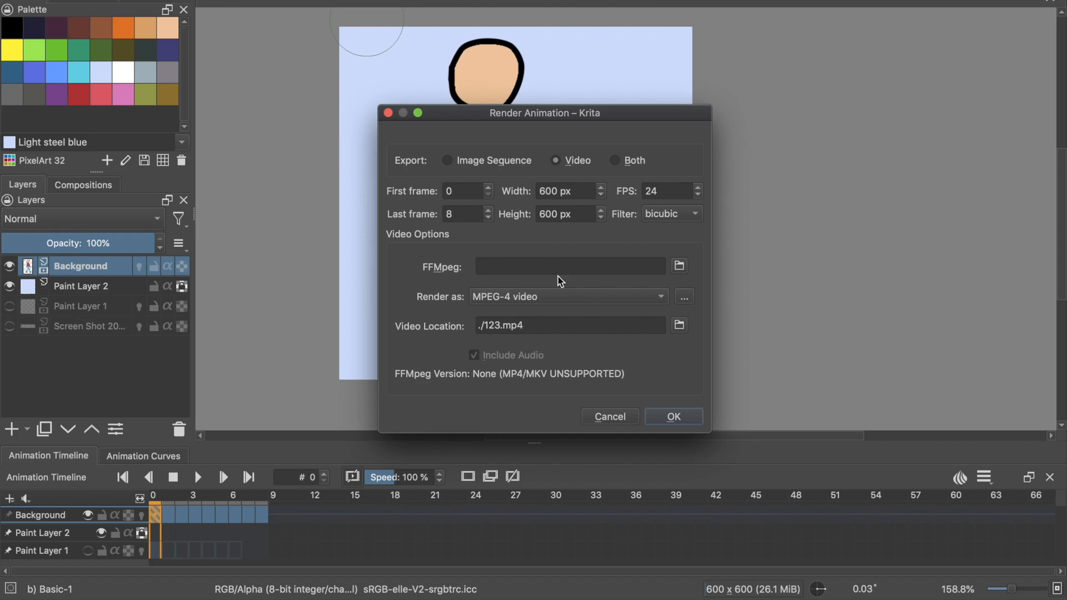
# - Switch back to Krita and set the FFmpeg path to the ffmpeg executable on the Desktop
pyautogui.click(510, 266)
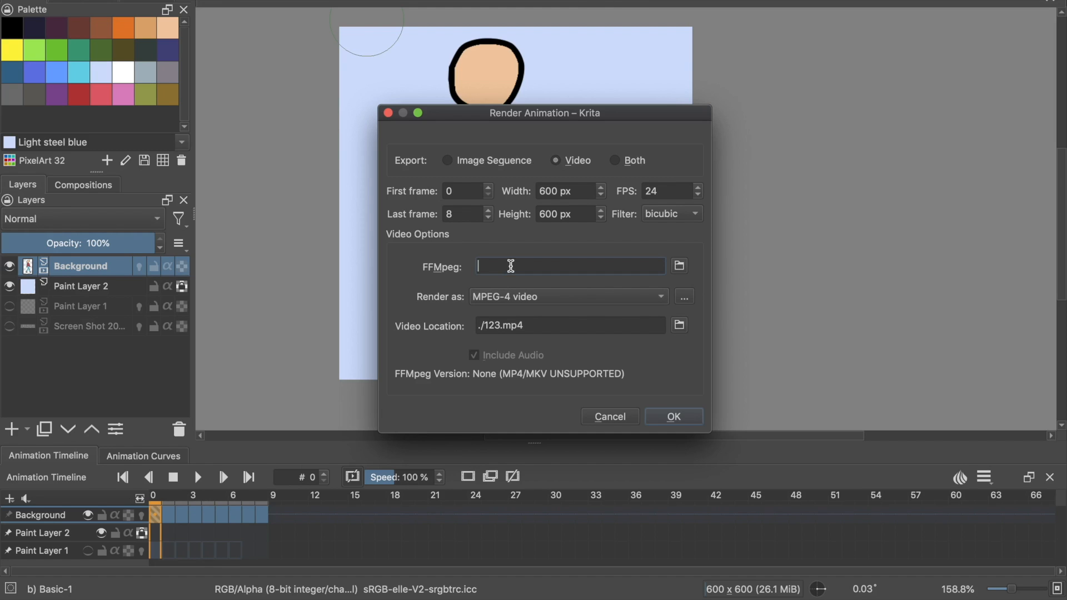
pyautogui.click(678, 266)
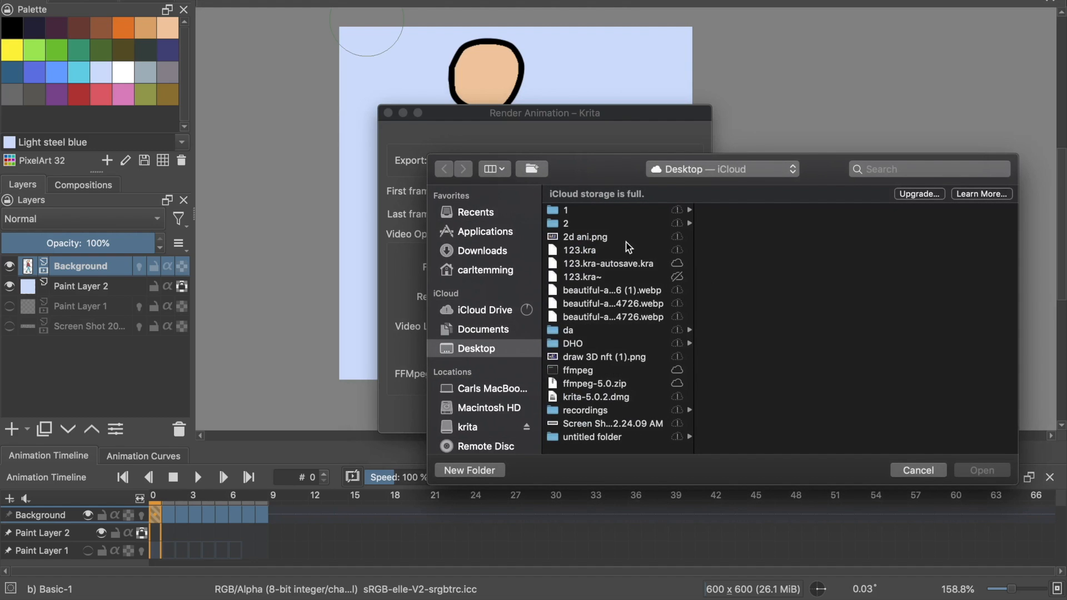
pyautogui.click(600, 370)
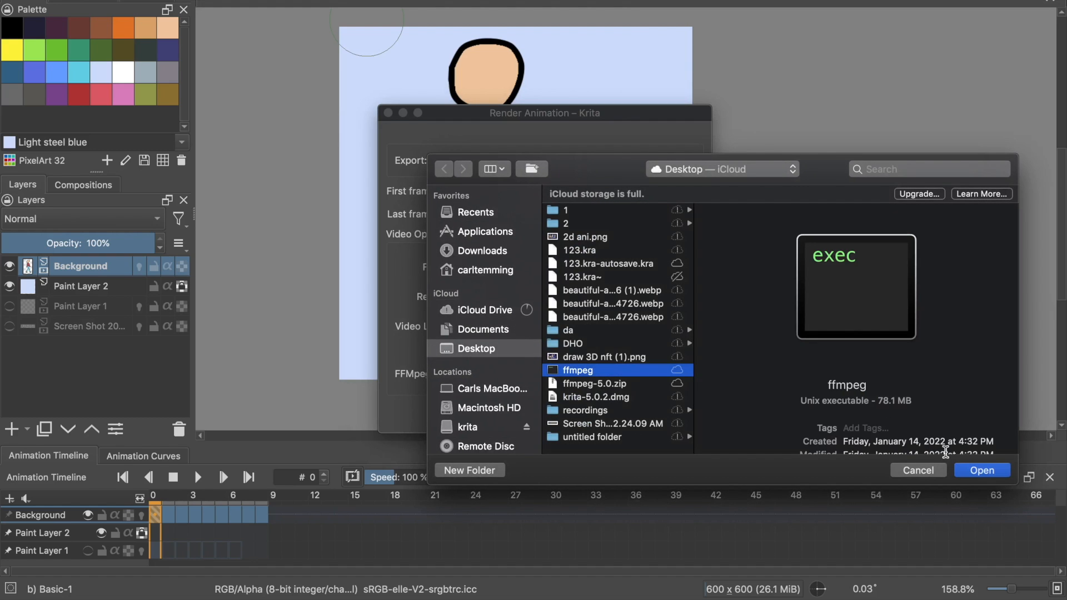
pyautogui.click(982, 471)
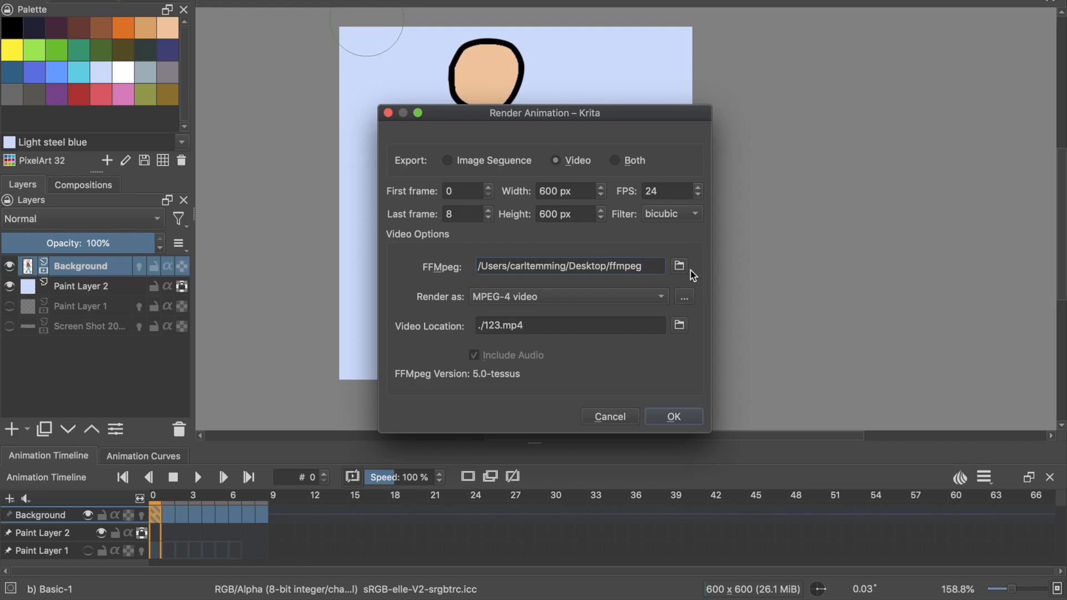
# - Choose MPEG-4 video as the render format and set the video location to 123.mp4 on the Desktop
pyautogui.click(646, 294)
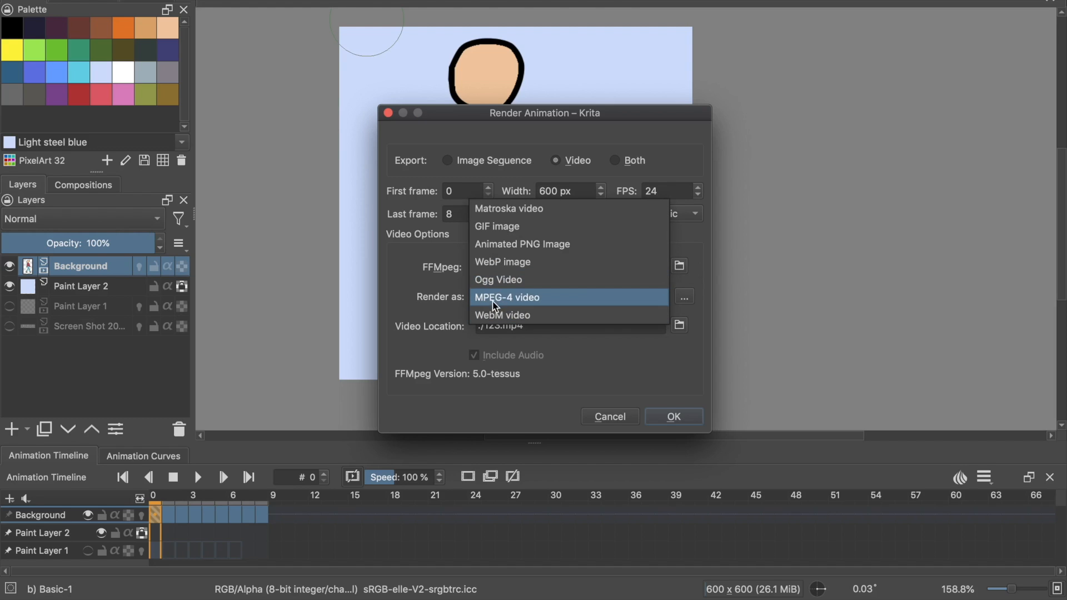
pyautogui.click(528, 302)
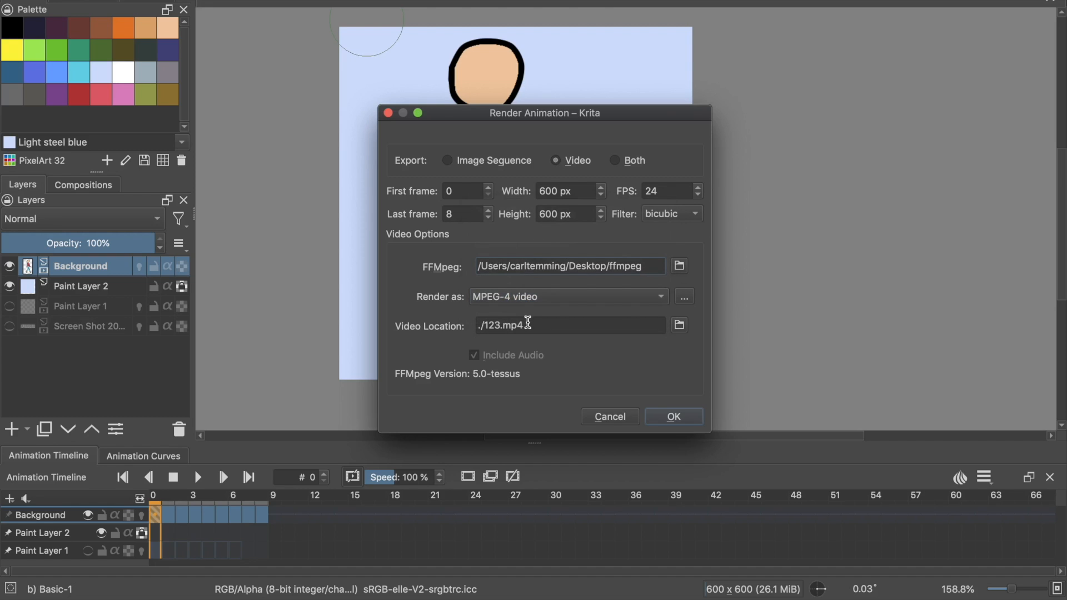
pyautogui.click(679, 325)
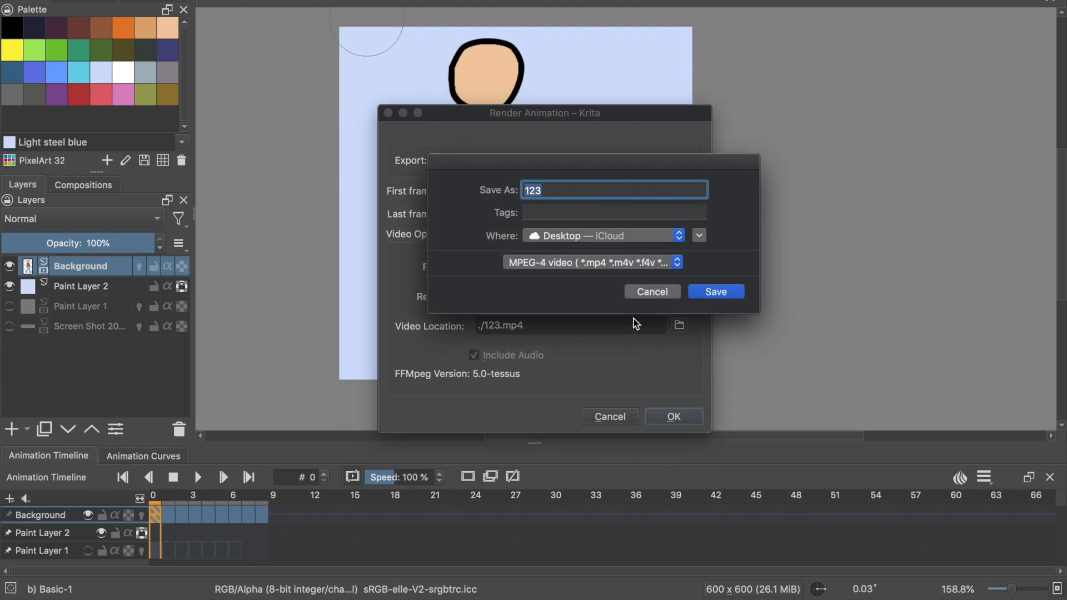
pyautogui.click(709, 299)
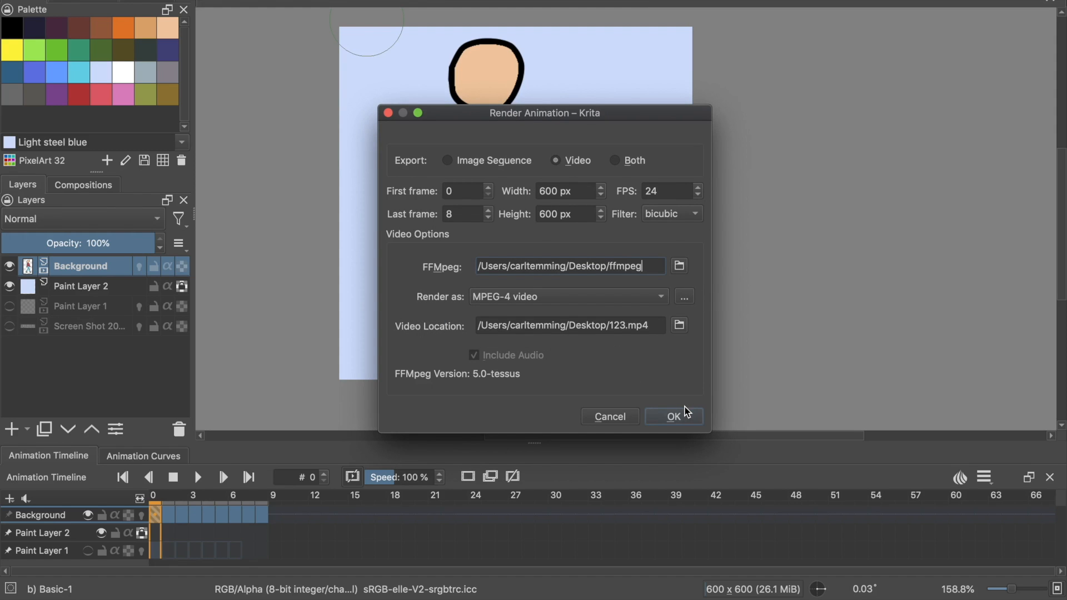
# - Render the animation to 123.mp4 and move the rendered video file away from the other files on the desktop
pyautogui.click(672, 422)
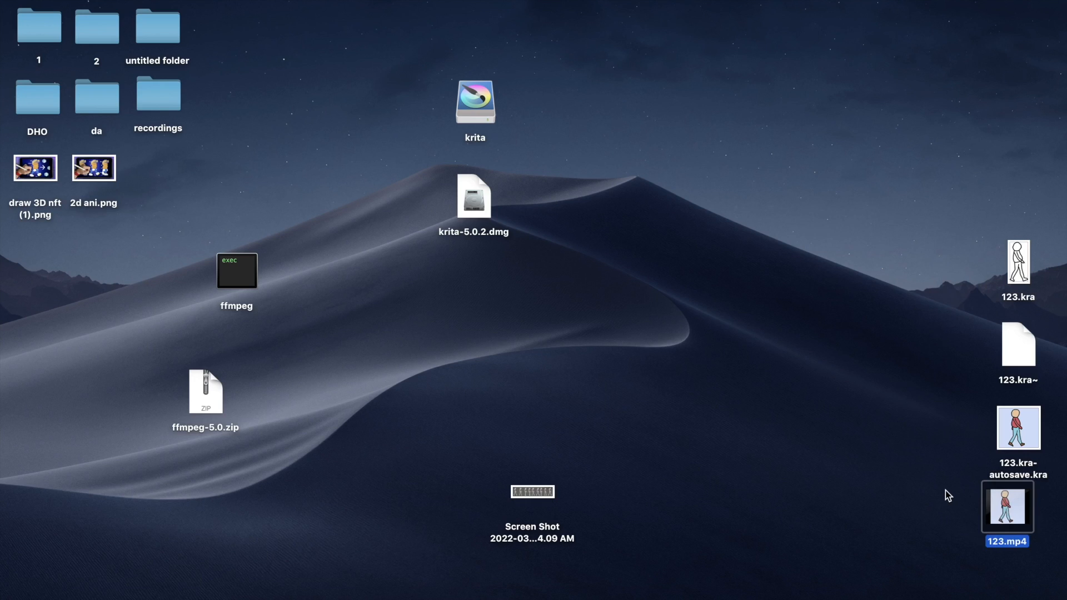
pyautogui.moveTo(945, 490); pyautogui.dragTo(1064, 577)
pyautogui.moveTo(1005, 514); pyautogui.dragTo(851, 292)
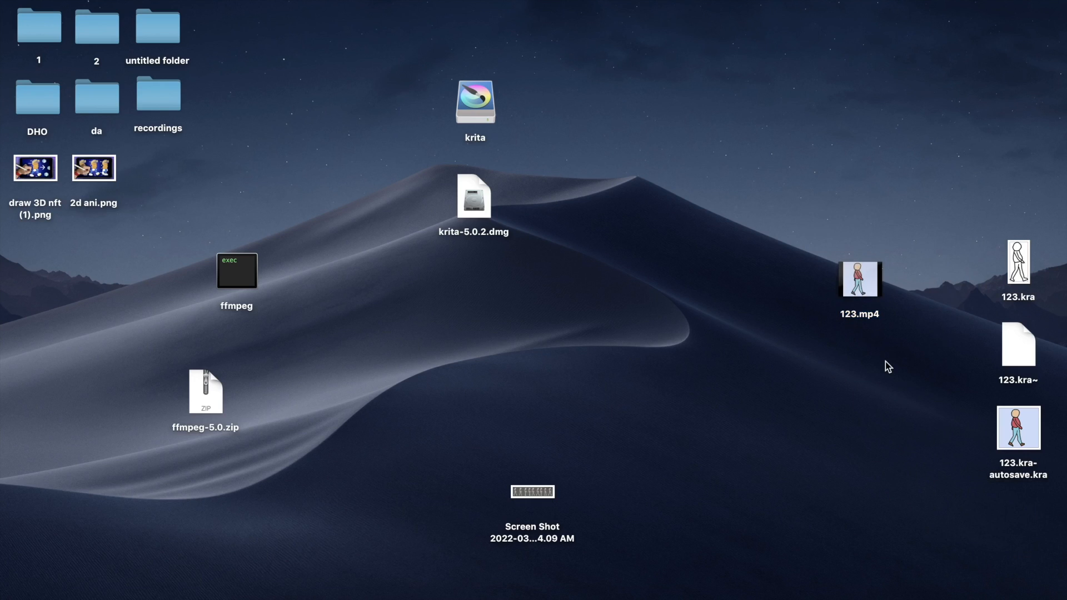
# - Open 123.mp4 from the desktop and play it repeatedly to check the speed of the walk cycle
pyautogui.click(861, 294)
pyautogui.doubleClick(861, 293)
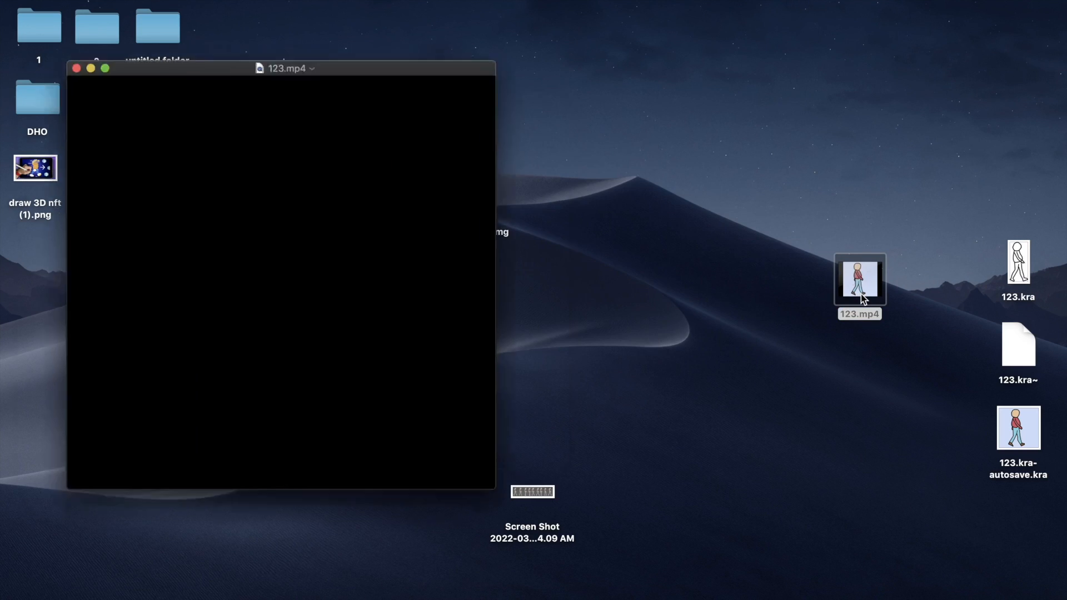
pyautogui.click(262, 392)
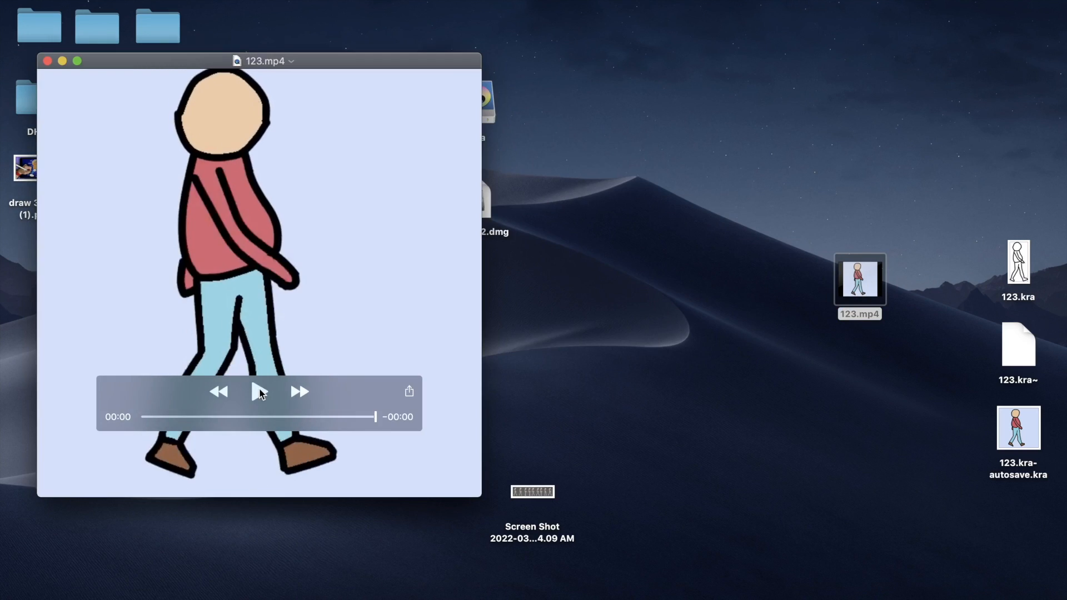
pyautogui.click(260, 392)
pyautogui.click(260, 391)
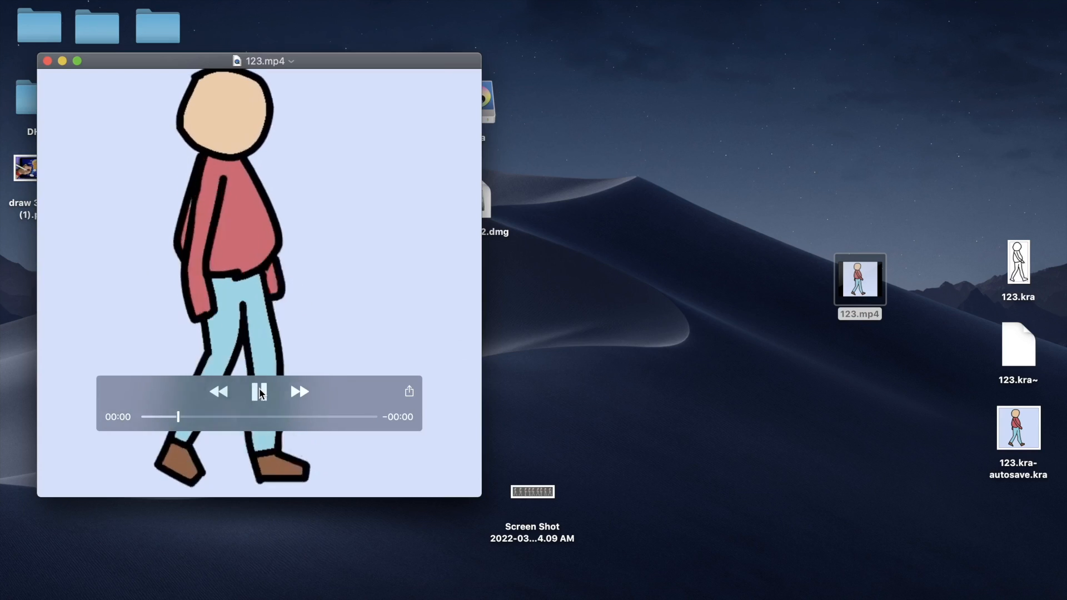
pyautogui.click(260, 392)
pyautogui.click(254, 399)
pyautogui.click(254, 399)
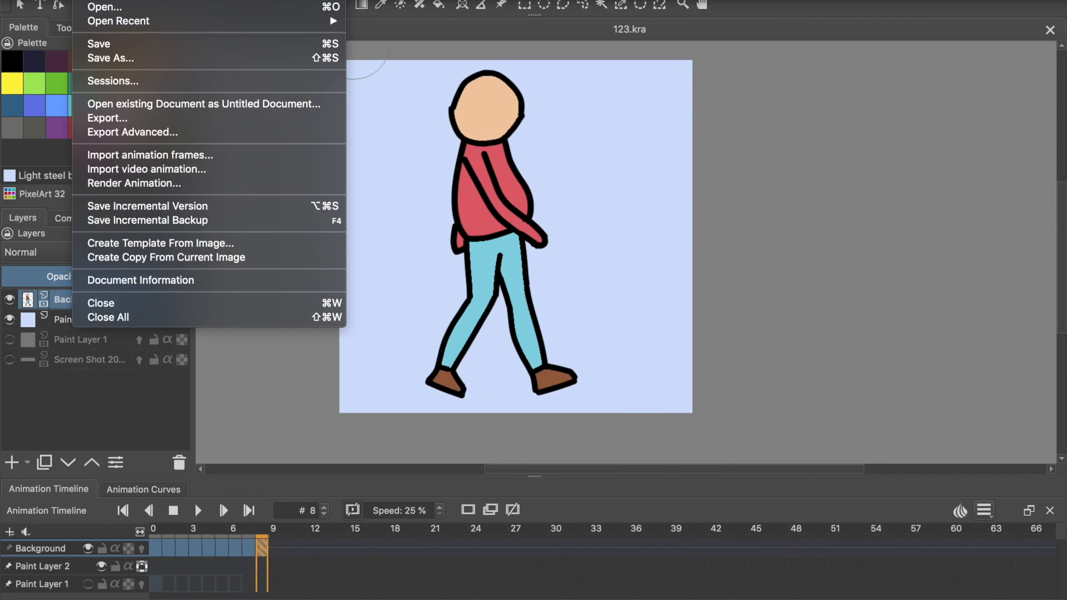
# - Set up another animation render in Krita with the frame rate at 10 FPS
pyautogui.click(134, 182)
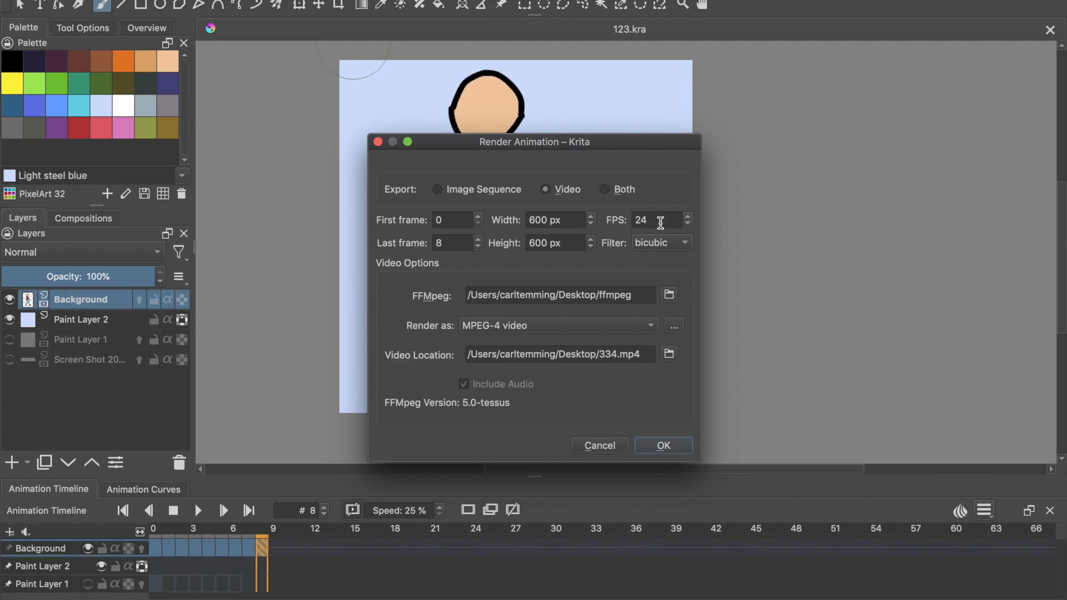
pyautogui.click(688, 224)
pyautogui.click(687, 224)
pyautogui.click(687, 225)
# - Change the output video's file name to 333.mp4 on the Desktop and render the animation
pyautogui.click(605, 355)
pyautogui.press('BackSpace')
pyautogui.press('BackSpace')
pyautogui.press('BackSpace')
pyautogui.write('333')
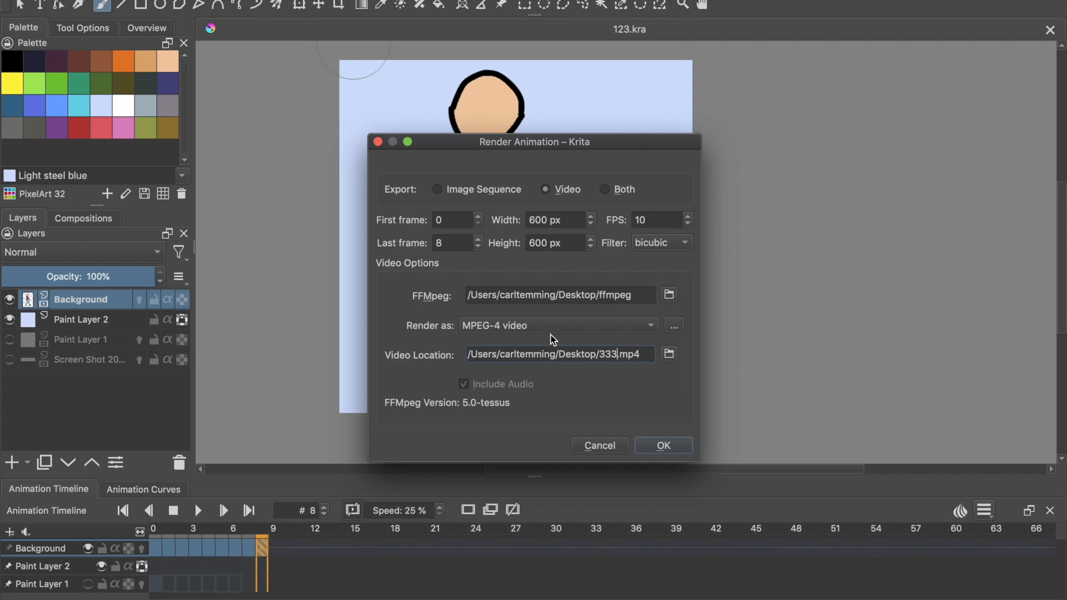
pyautogui.click(663, 445)
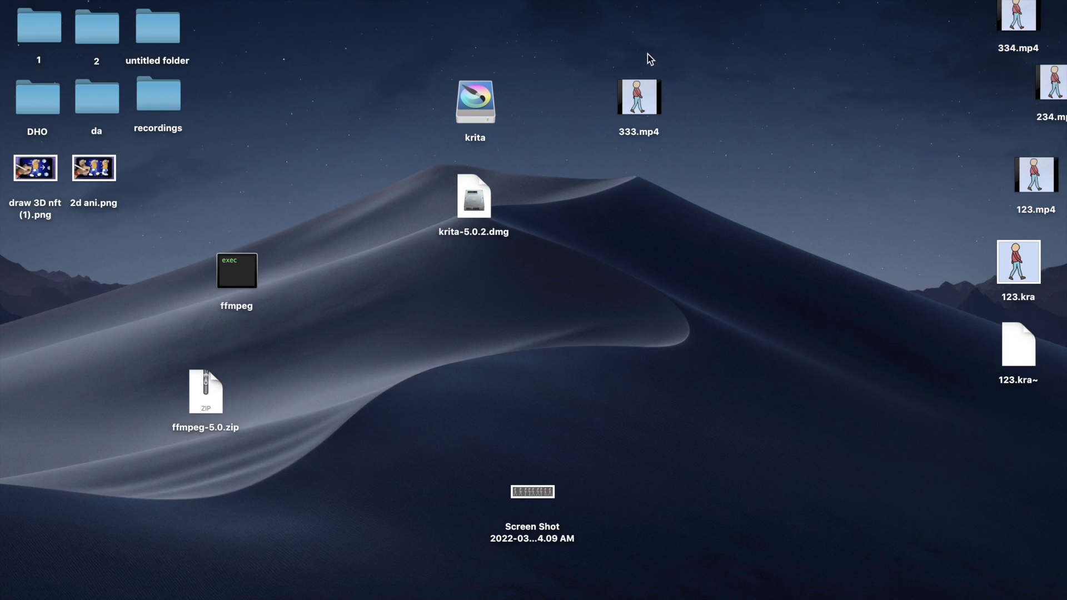
# - Open 333.mp4 from the desktop, play it repeatedly to check the walk speed, and close the video
pyautogui.moveTo(648, 55); pyautogui.dragTo(553, 122)
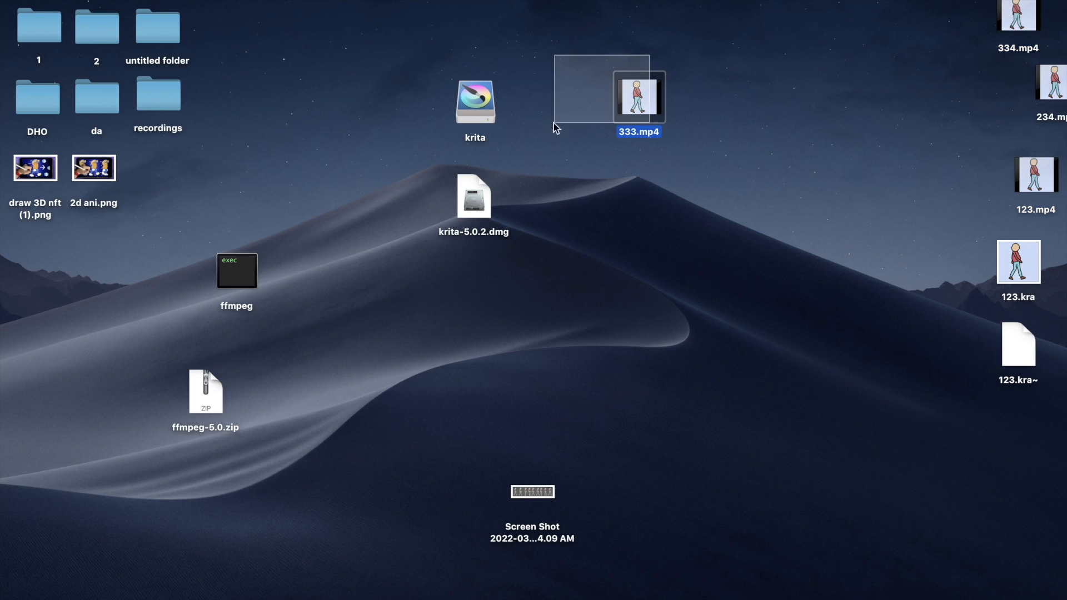
pyautogui.doubleClick(646, 107)
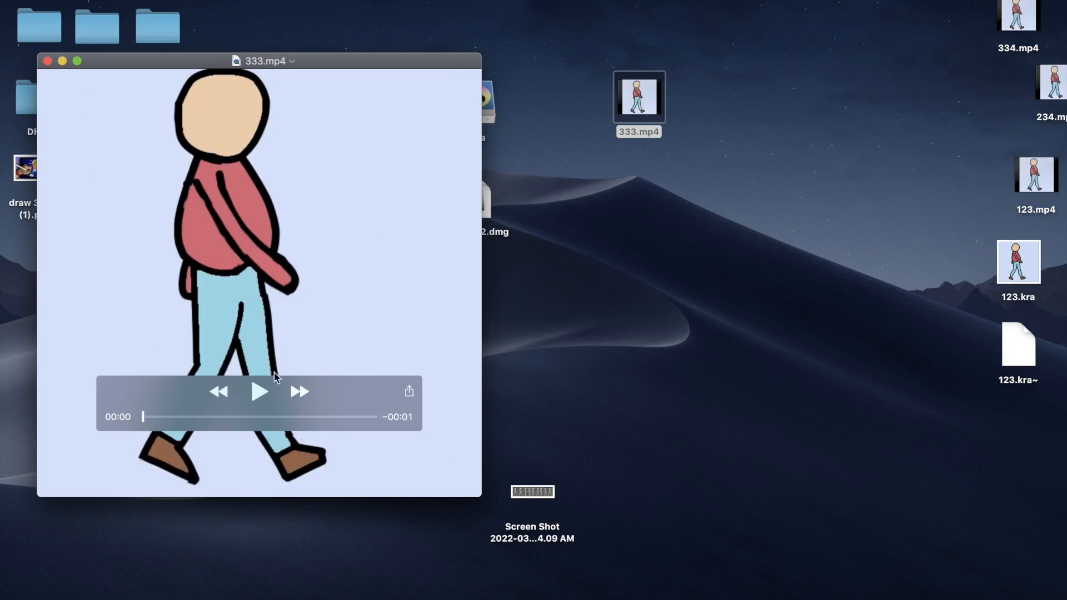
pyautogui.click(258, 394)
pyautogui.click(258, 394)
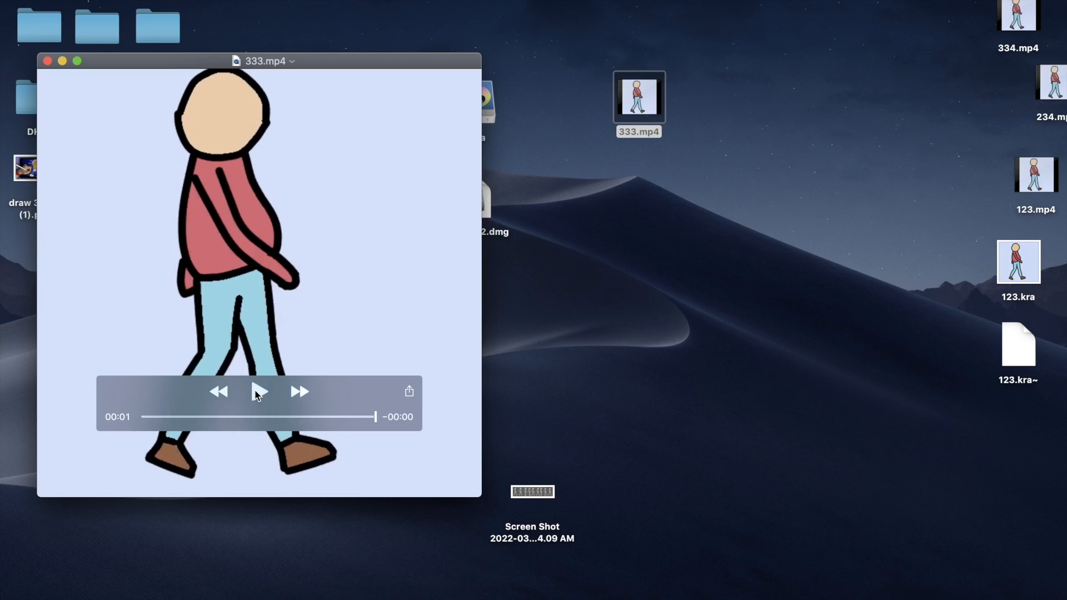
pyautogui.click(257, 394)
pyautogui.click(260, 393)
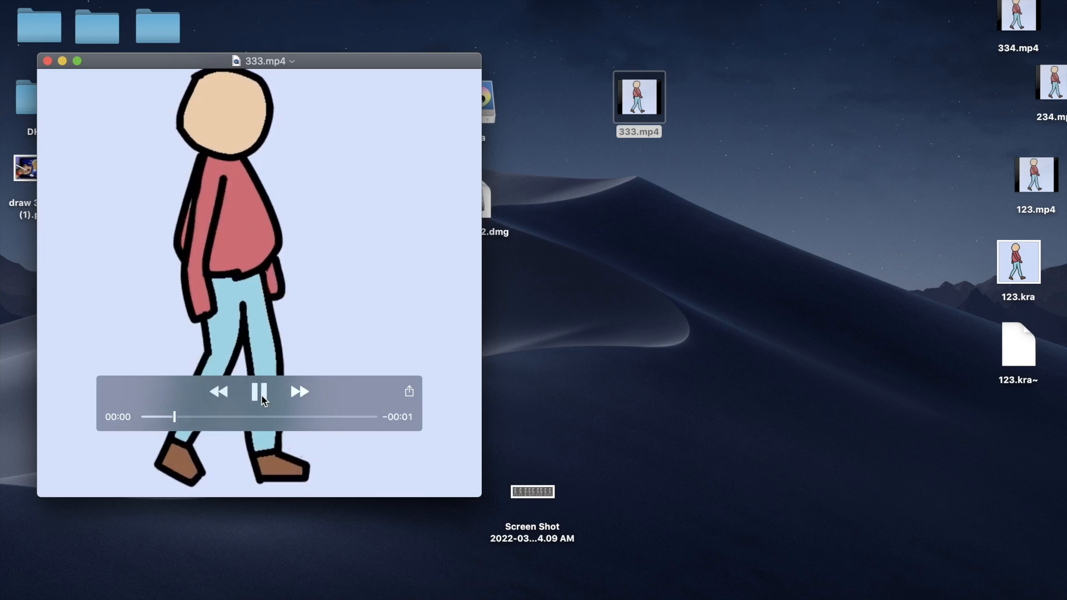
pyautogui.click(260, 393)
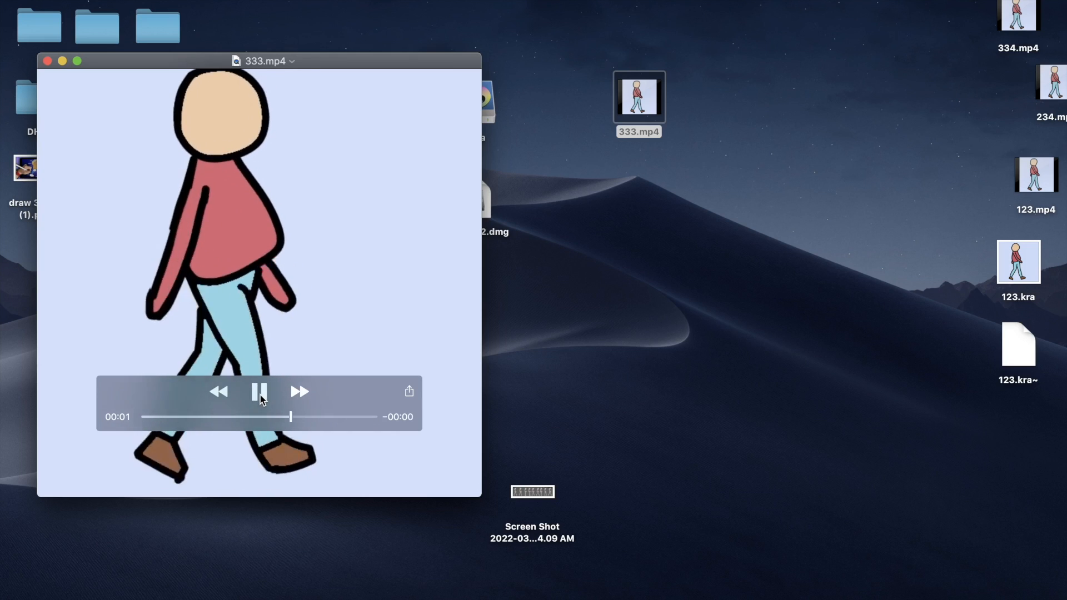
pyautogui.click(47, 63)
pyautogui.click(725, 144)
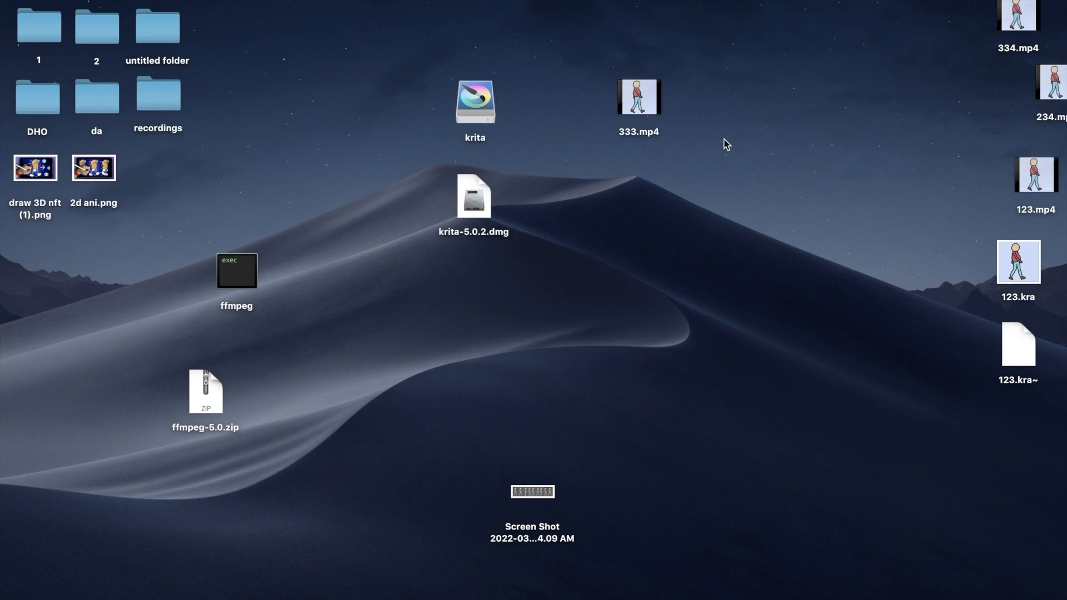
pyautogui.moveTo(681, 46); pyautogui.dragTo(591, 210)
pyautogui.click(598, 203)
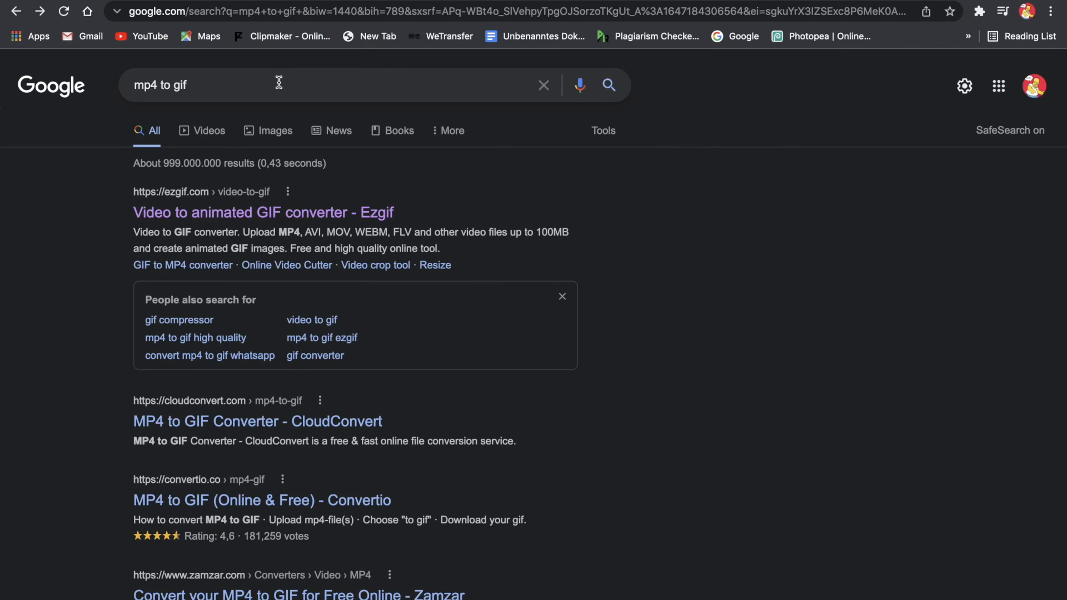
# - In the browser, open Ezgif's video to animated GIF converter from the "mp4 to gif" search results
pyautogui.moveTo(279, 82); pyautogui.dragTo(103, 83)
pyautogui.click(261, 81)
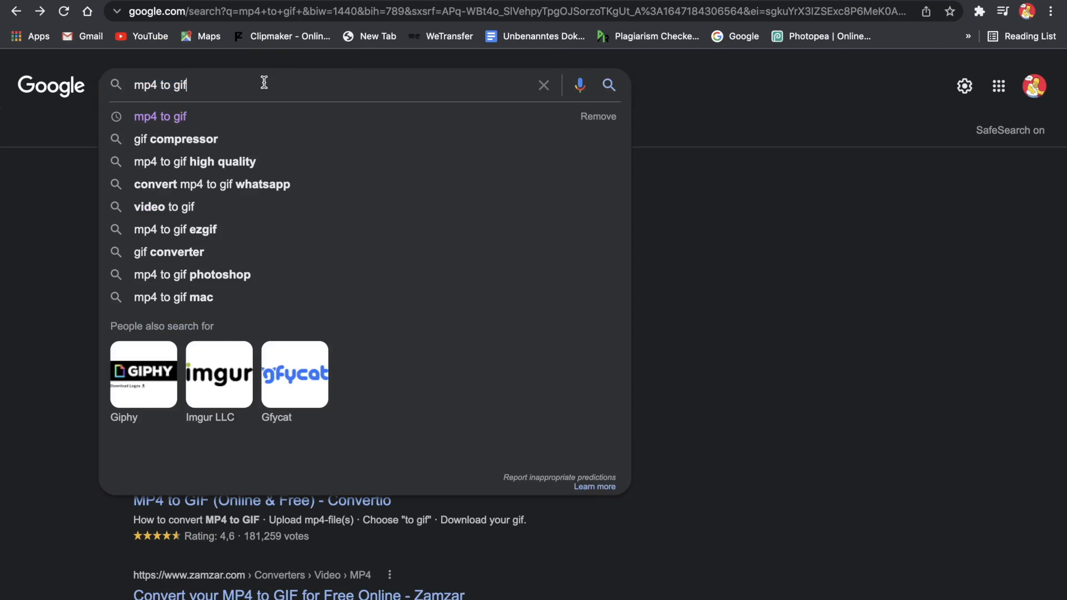
pyautogui.click(726, 165)
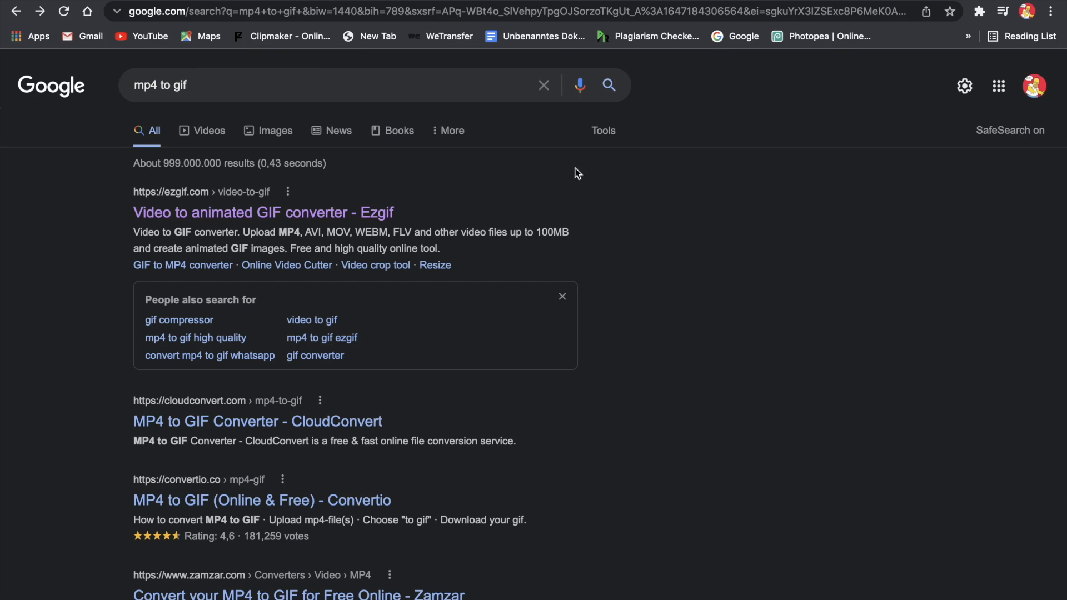
pyautogui.click(260, 216)
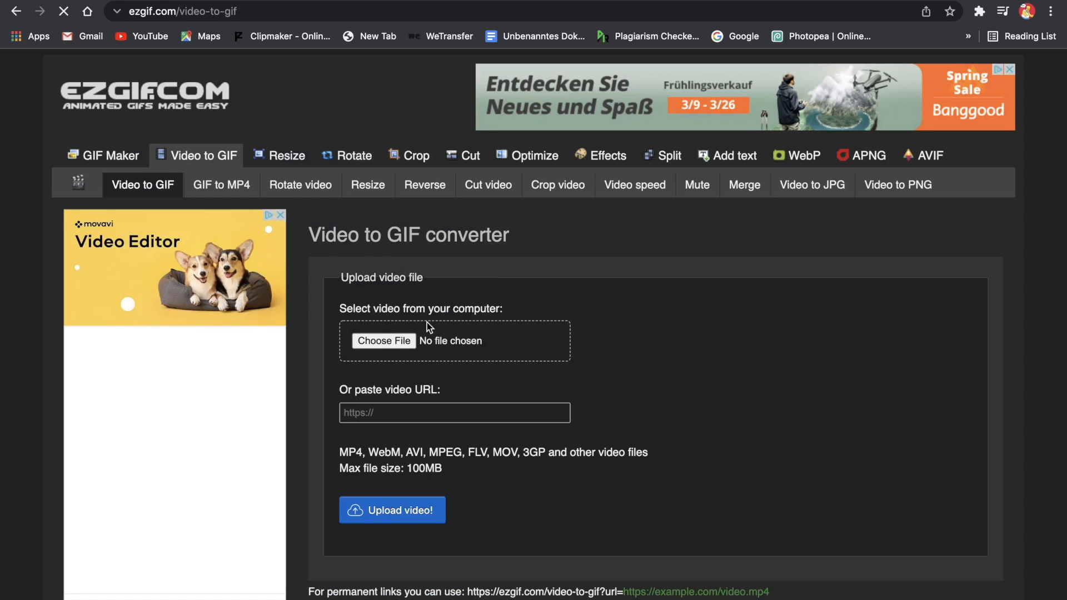
# - Choose 333.mp4 from the Desktop as the source video and upload it to the converter
pyautogui.click(414, 334)
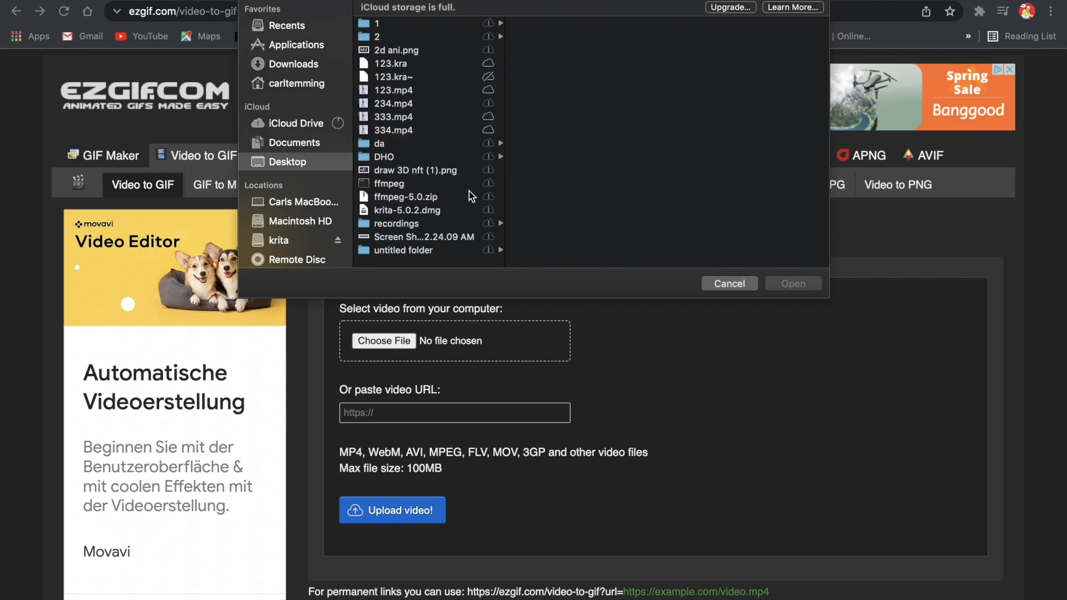
pyautogui.click(411, 118)
pyautogui.click(776, 282)
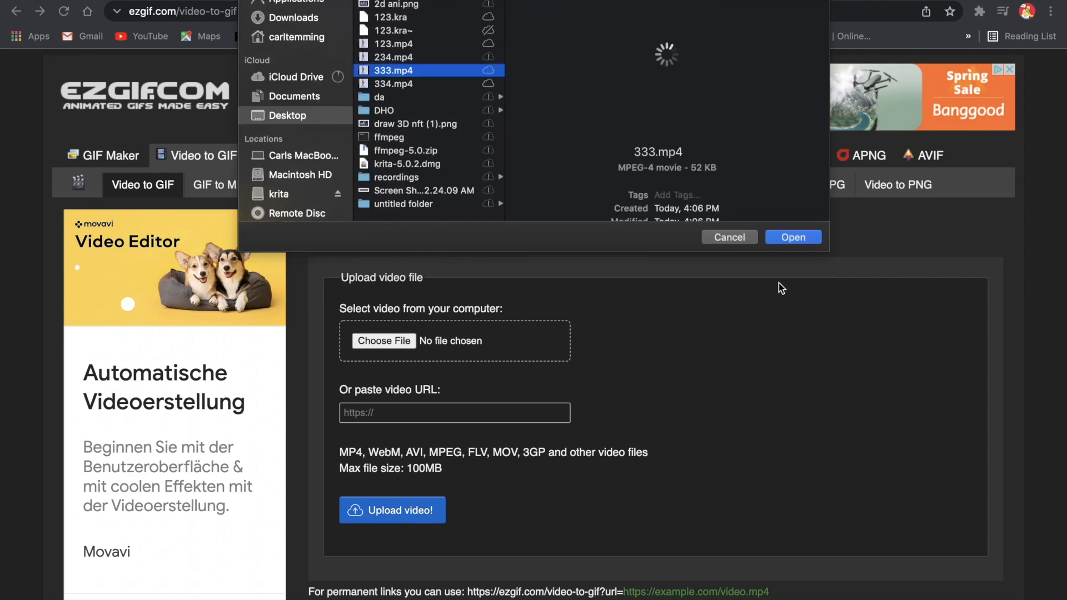
pyautogui.scroll(-3, 540, 391)
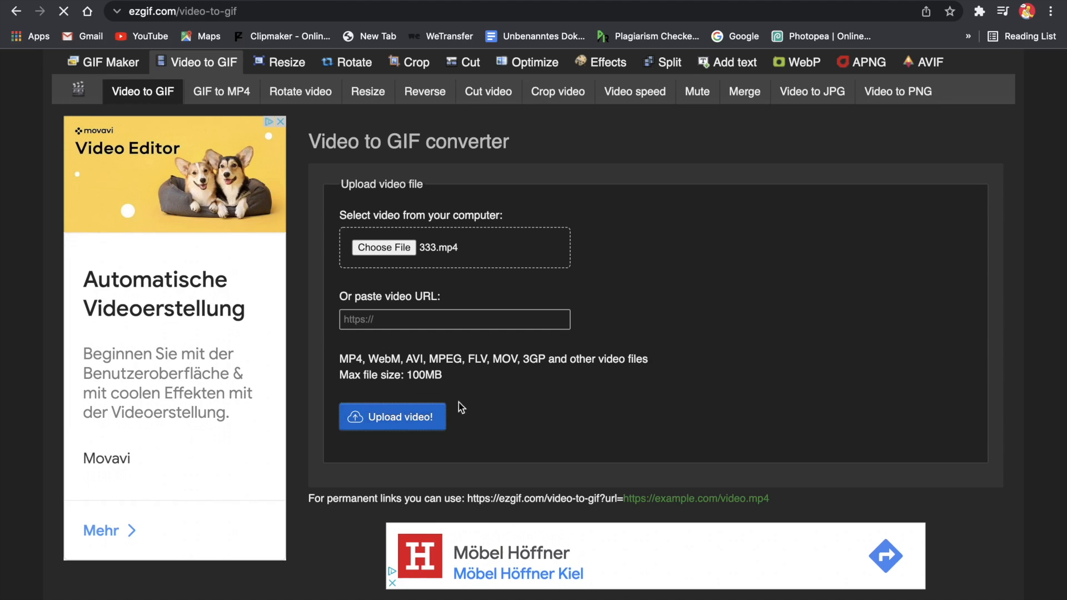
pyautogui.click(443, 408)
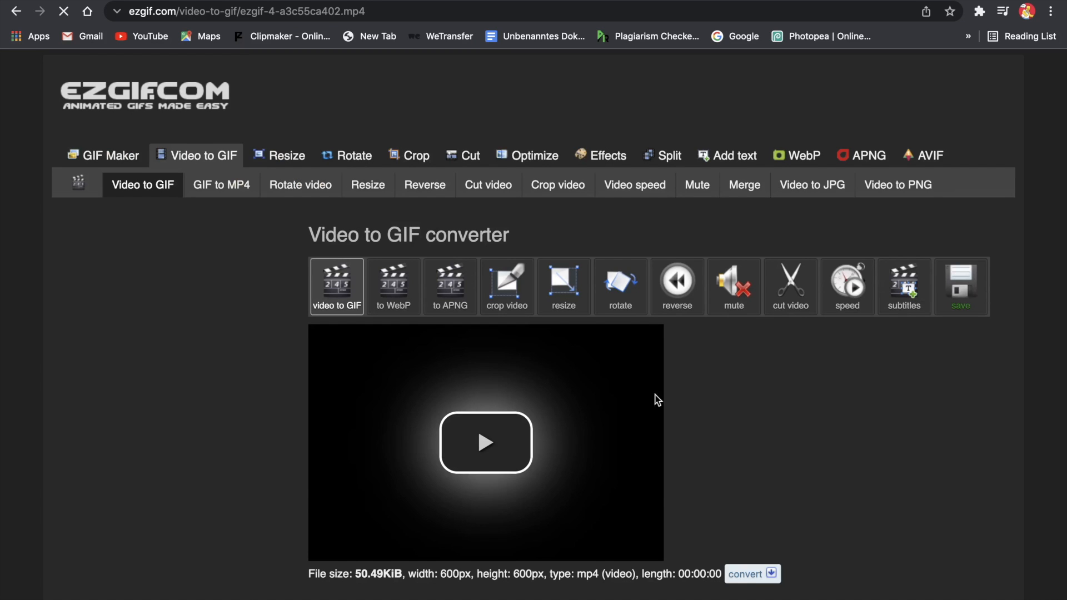
# - Convert the uploaded video to a GIF with the preset time range, size, frame rate and method
pyautogui.scroll(-3, 796, 442)
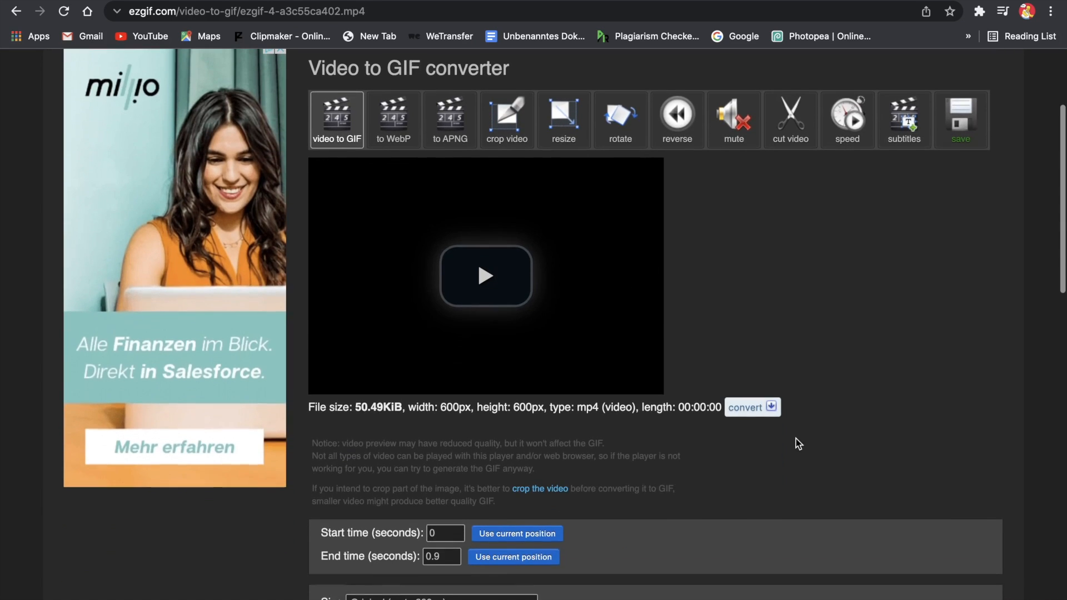
pyautogui.scroll(-3, 795, 438)
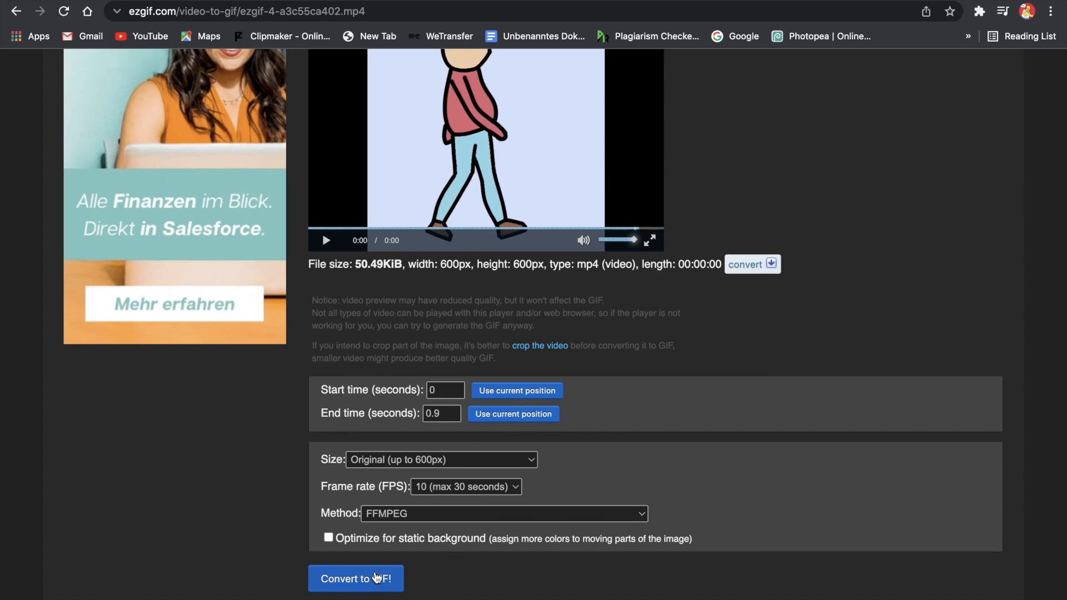
pyautogui.click(376, 578)
pyautogui.click(367, 465)
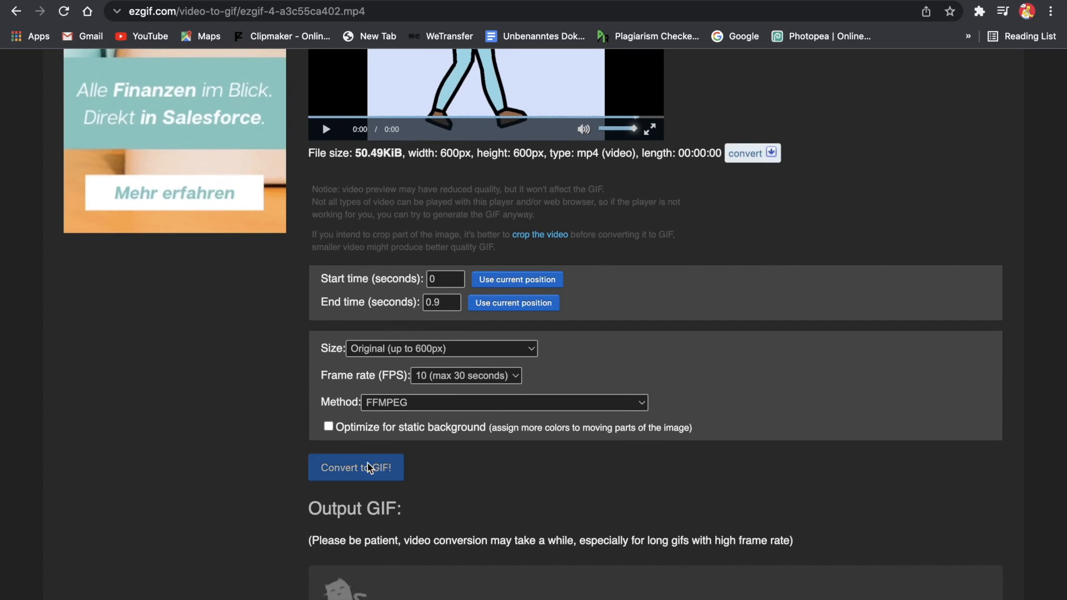
# - Check the looping walk cycle in the output GIF and save the GIF to the computer
pyautogui.scroll(-1, 615, 505)
pyautogui.scroll(-7, 615, 505)
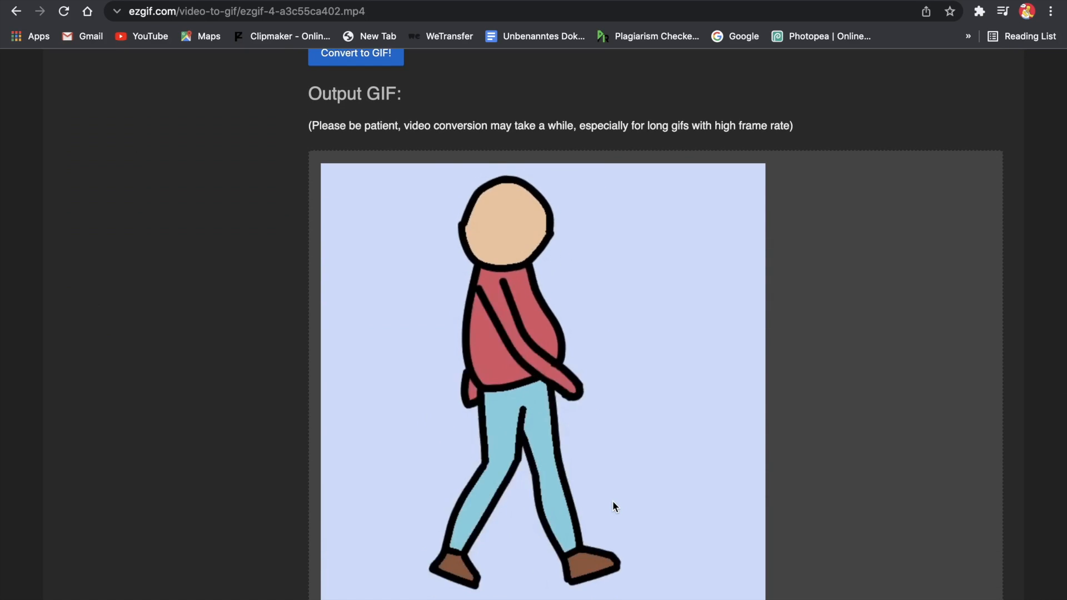
pyautogui.scroll(-1, 612, 501)
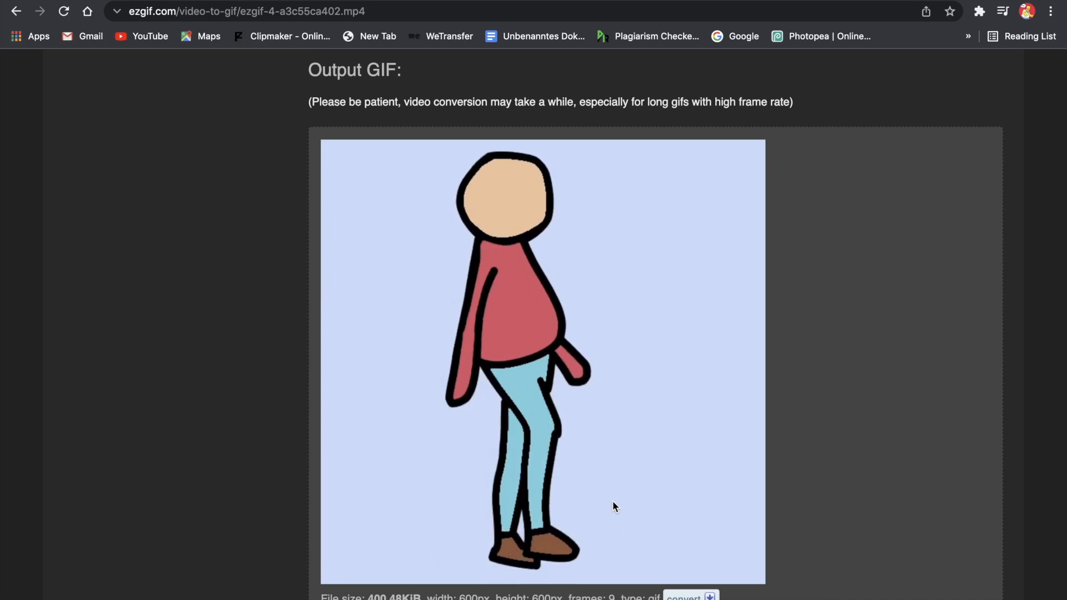
pyautogui.scroll(-1, 612, 501)
pyautogui.scroll(-3, 613, 501)
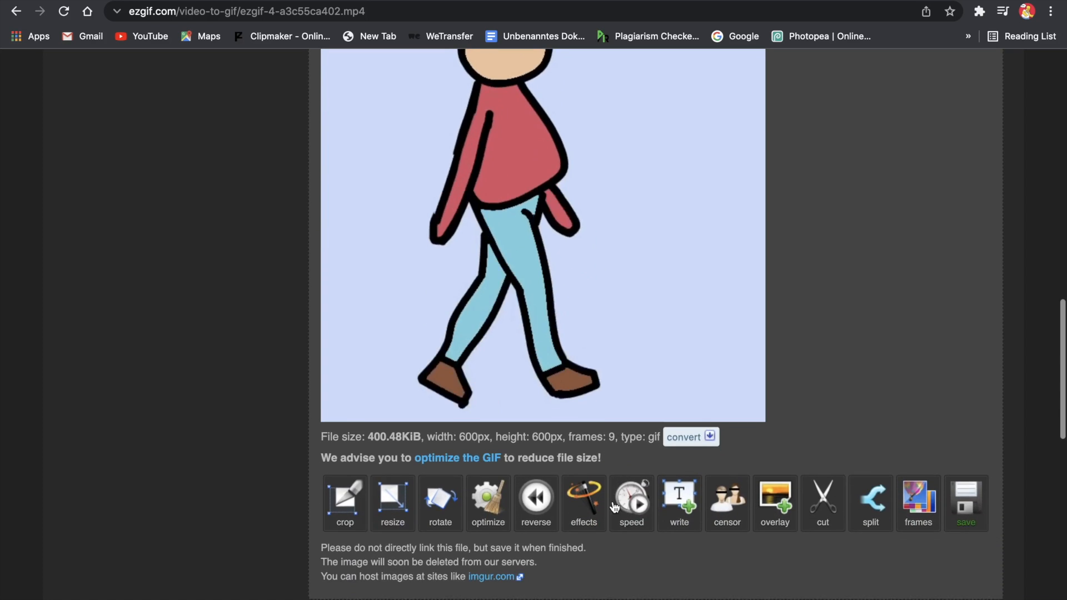
pyautogui.scroll(2, 892, 371)
pyautogui.scroll(-2, 892, 371)
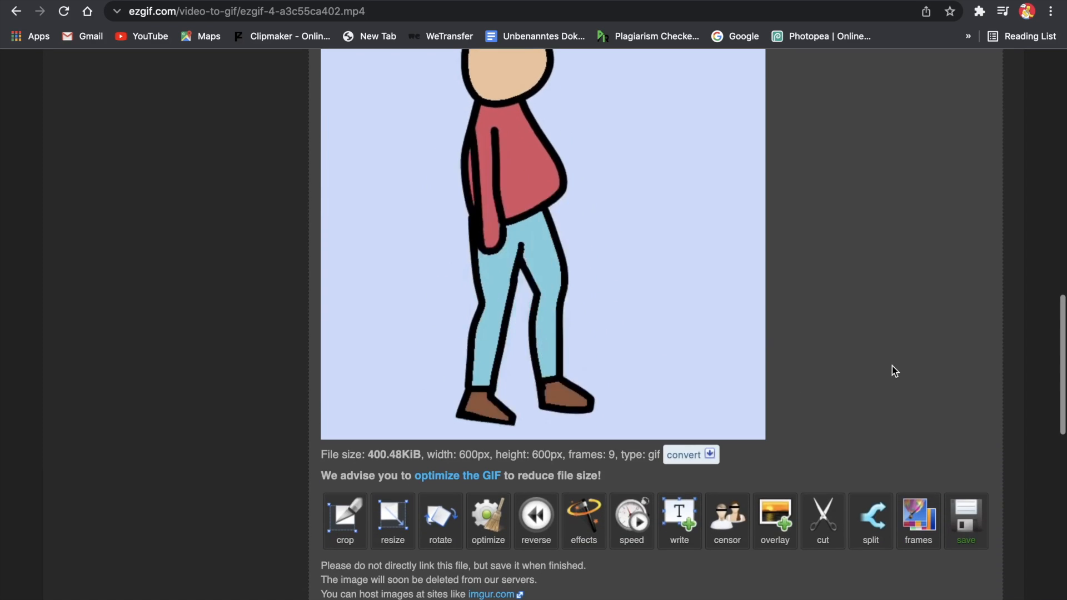
pyautogui.click(971, 544)
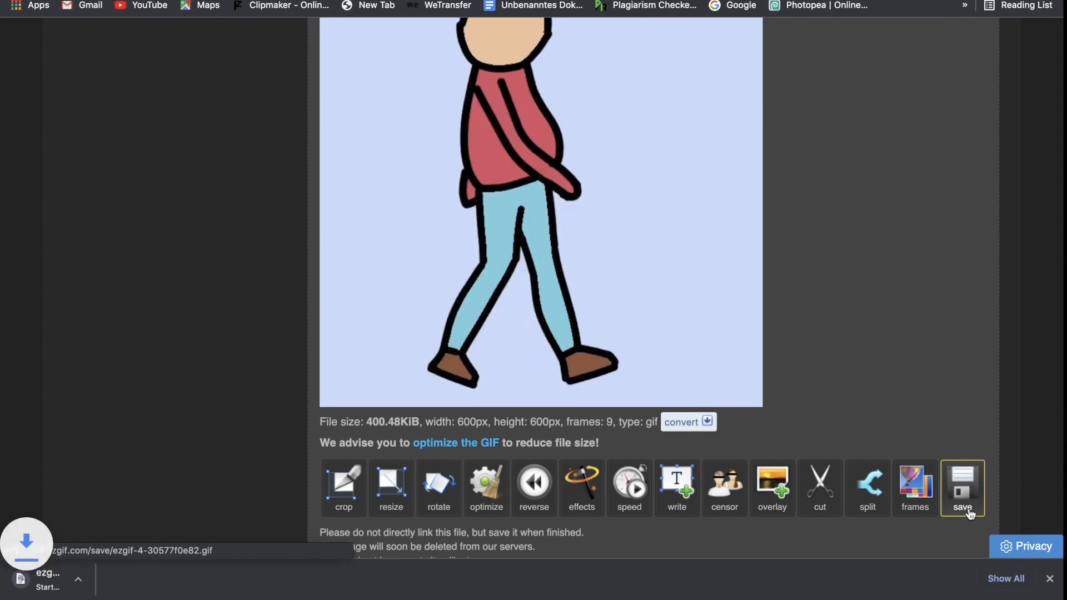
pyautogui.scroll(1, 588, 245)
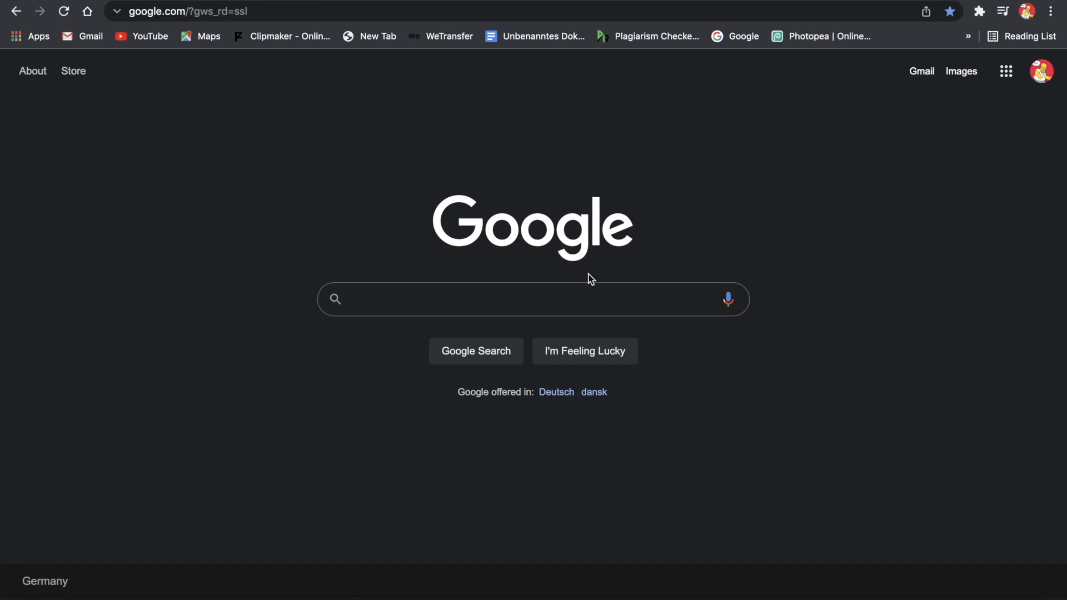
# - Find OpenSea through a Google search, open the marketplace and start creating an NFT from its home page
pyautogui.write('open')
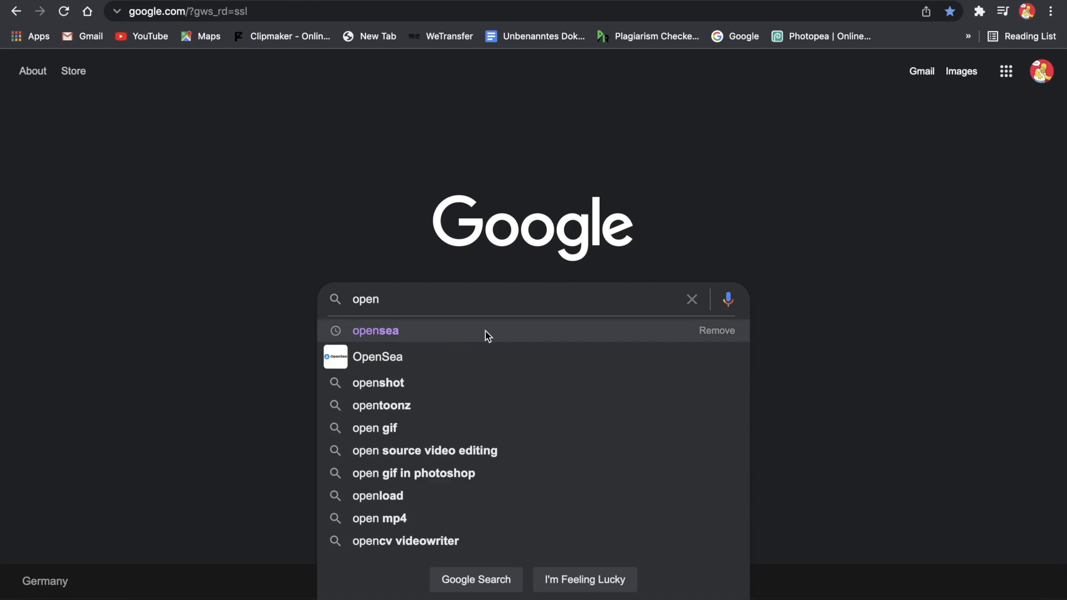
pyautogui.click(376, 331)
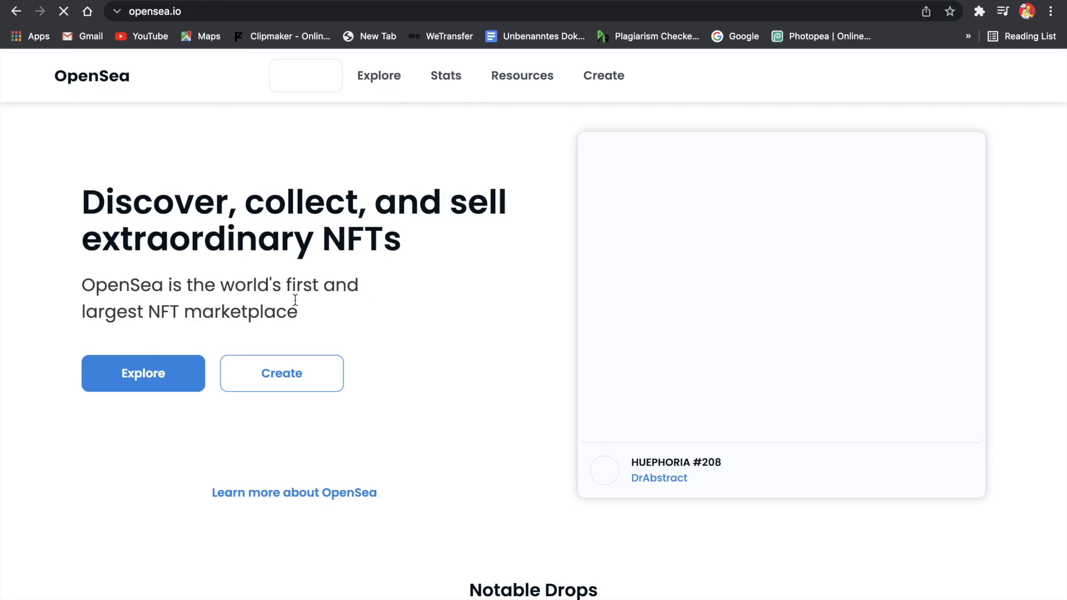
pyautogui.click(298, 373)
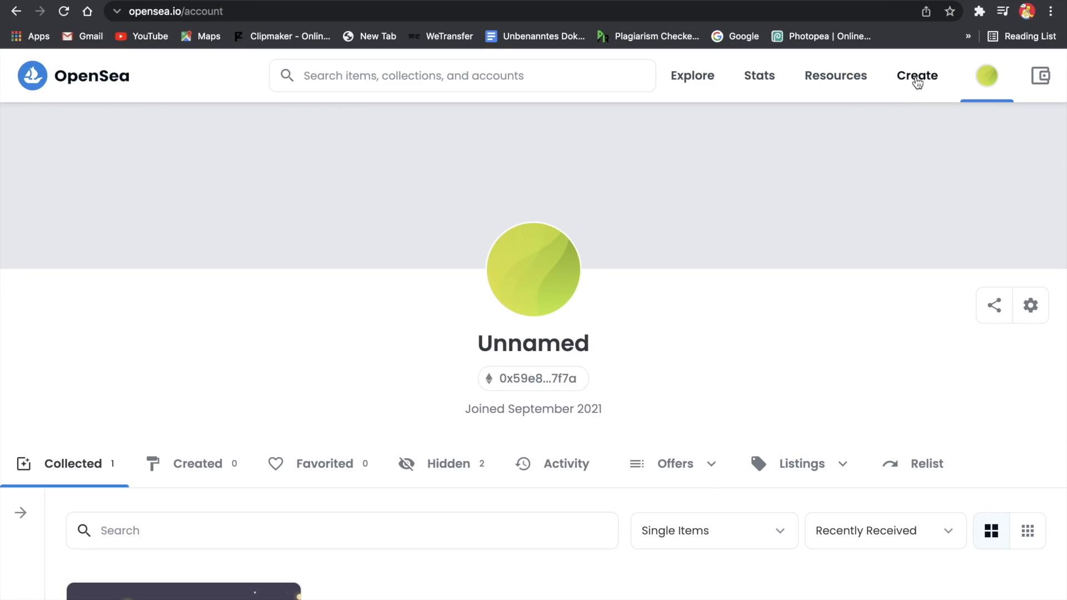
# - Open the Create New Item form and sign the wallet's OpenSea sign-in request
pyautogui.click(916, 81)
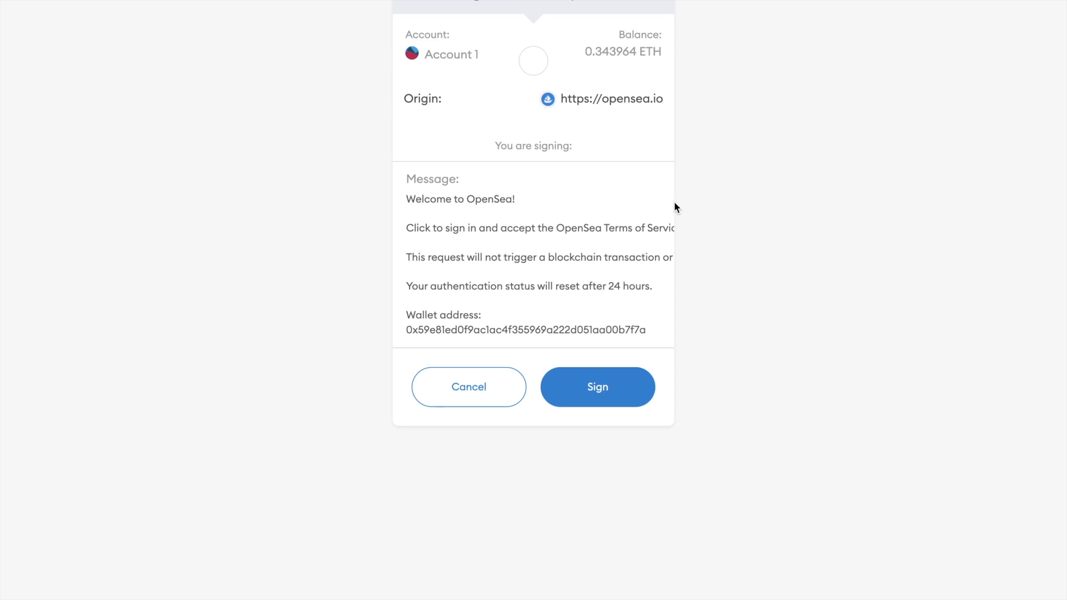
pyautogui.click(601, 391)
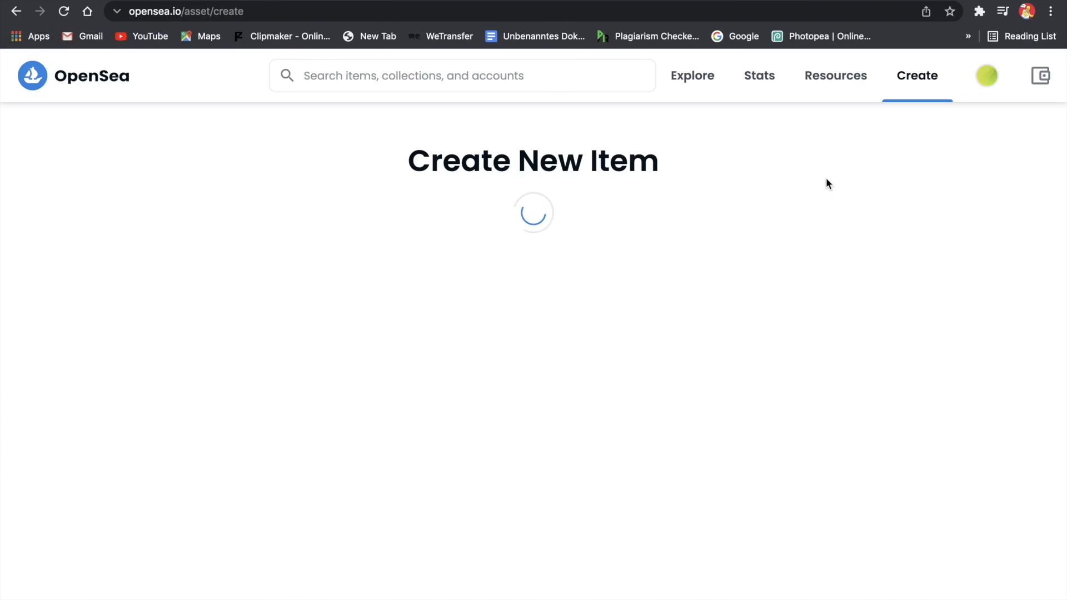
pyautogui.scroll(-1, 629, 267)
pyautogui.scroll(1, 629, 266)
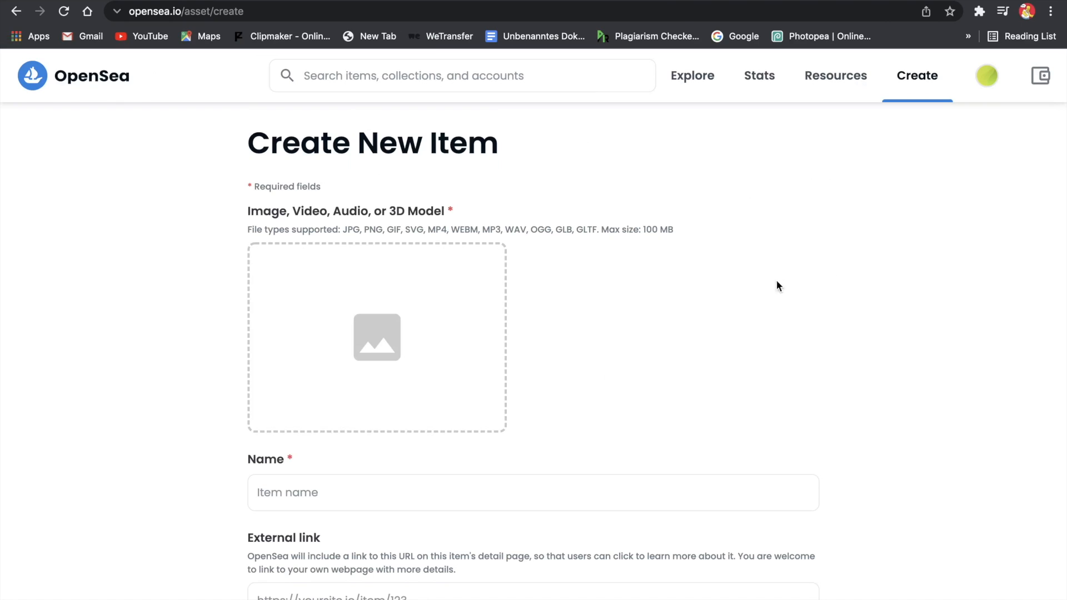
# - Upload ezgif.com-gif-maker.gif from the Desktop as the new item's media file
pyautogui.scroll(-1, 687, 354)
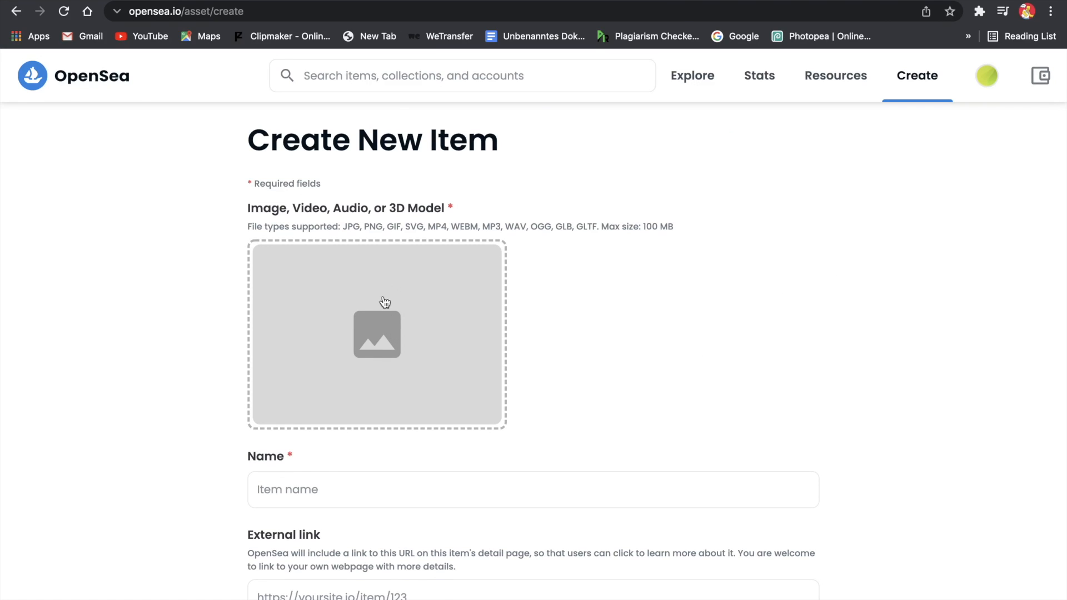
pyautogui.click(400, 291)
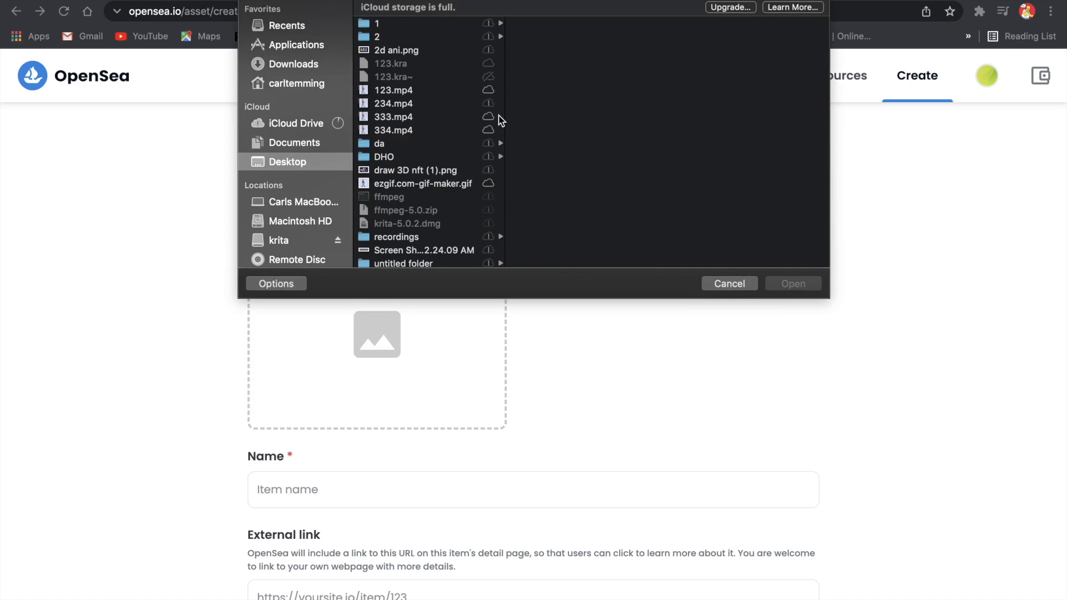
pyautogui.click(470, 182)
pyautogui.click(793, 283)
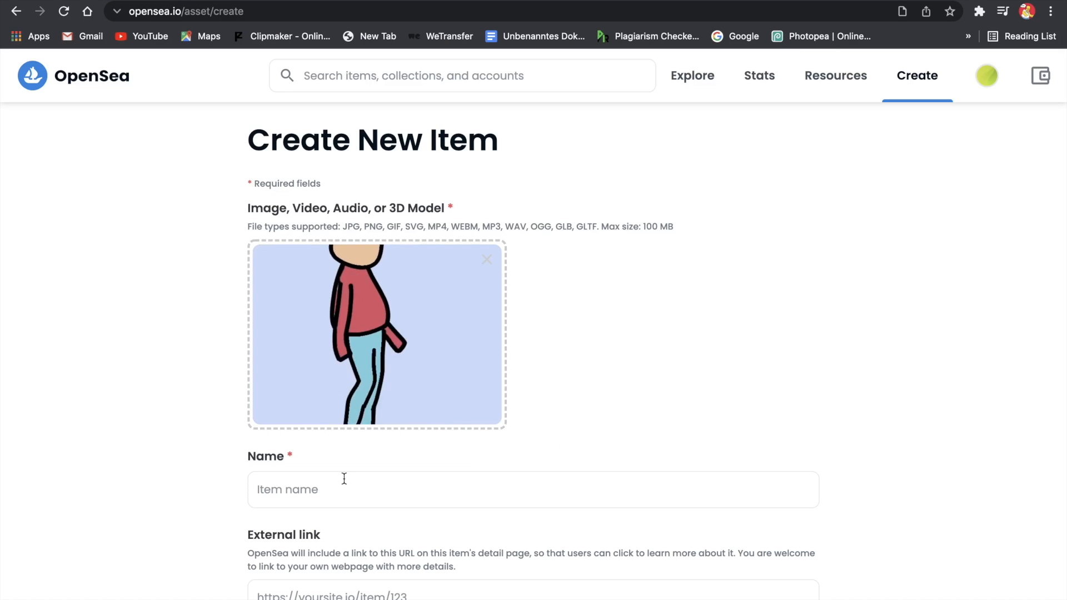
# - Name the new item "walking guy"
pyautogui.scroll(-1, 344, 478)
pyautogui.click(334, 458)
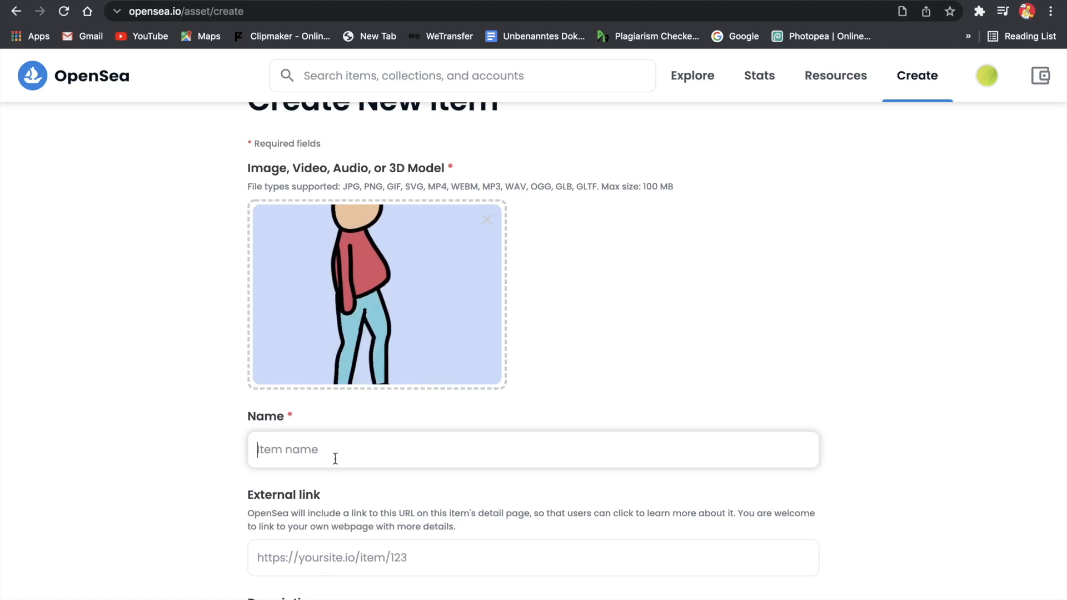
pyautogui.write('walking guy')
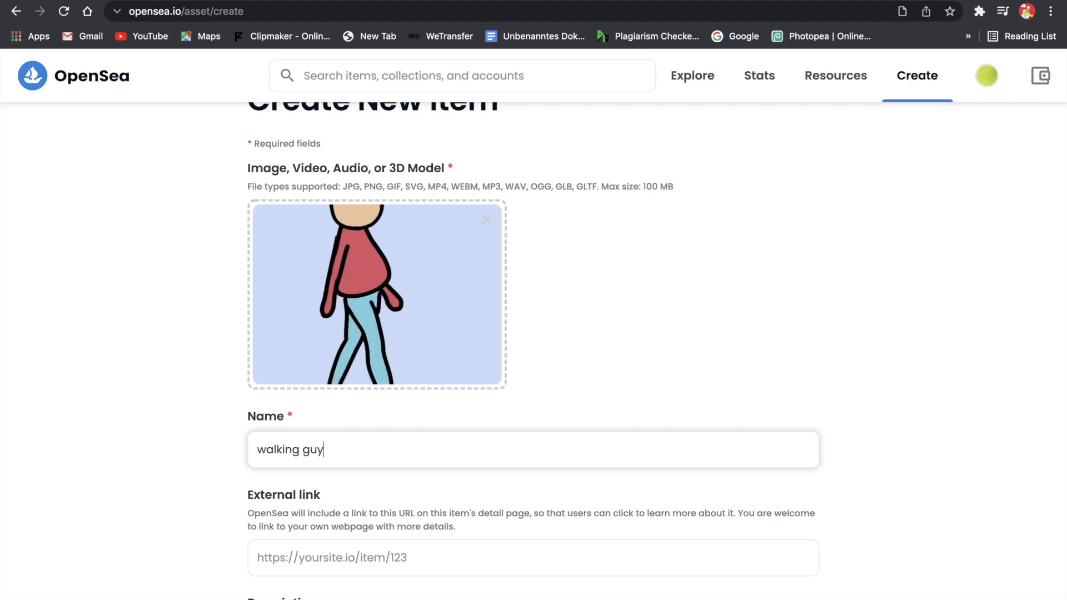
# - Review the form's optional external link, description, collection, properties, levels, stats, unlockable content and supply fields
pyautogui.scroll(-5, 411, 481)
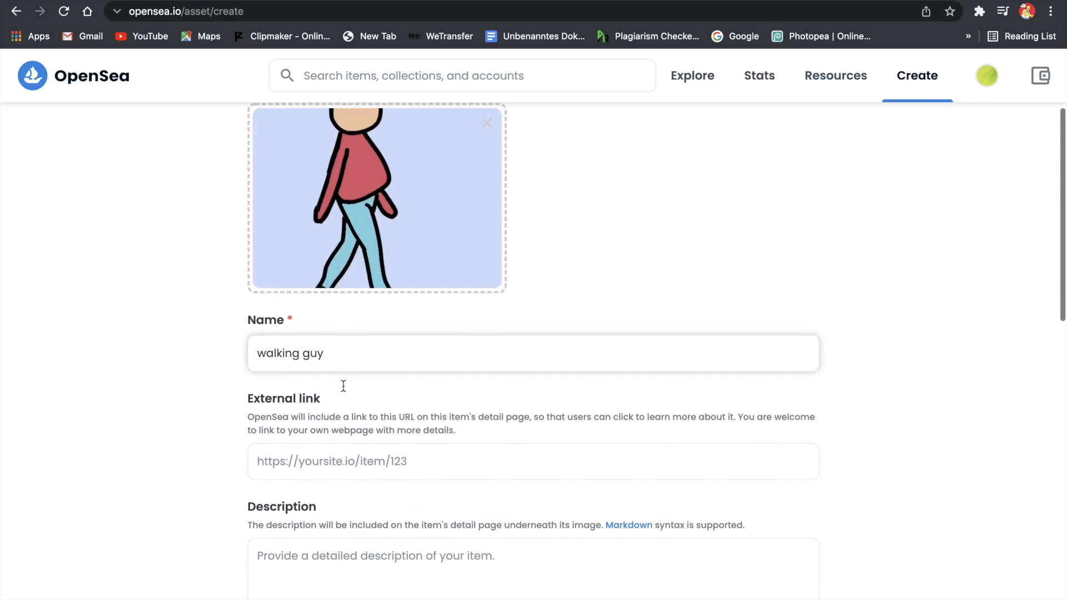
pyautogui.scroll(-3, 353, 422)
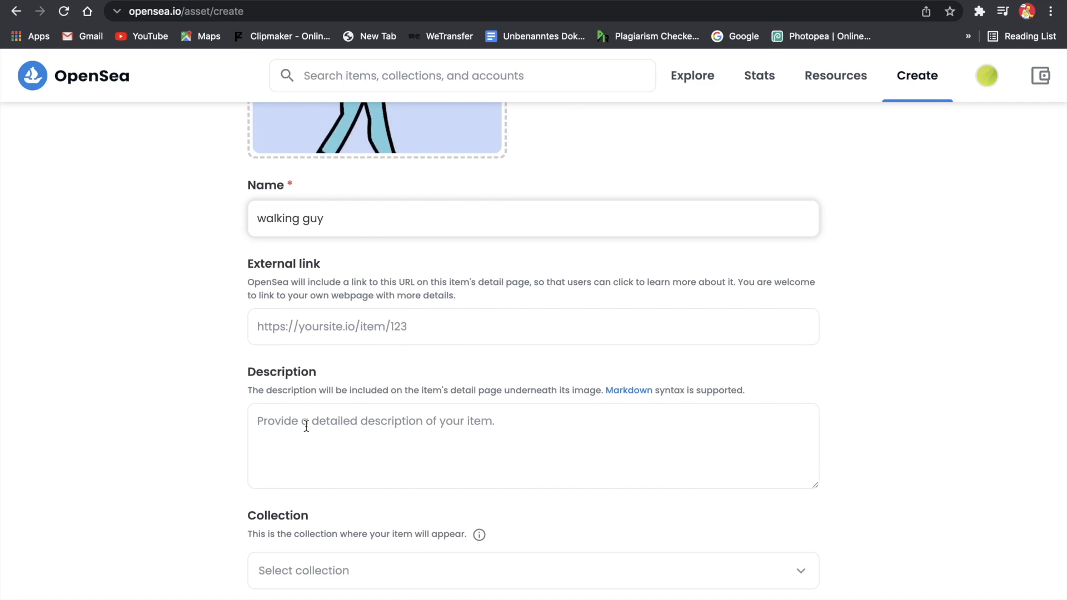
pyautogui.click(320, 418)
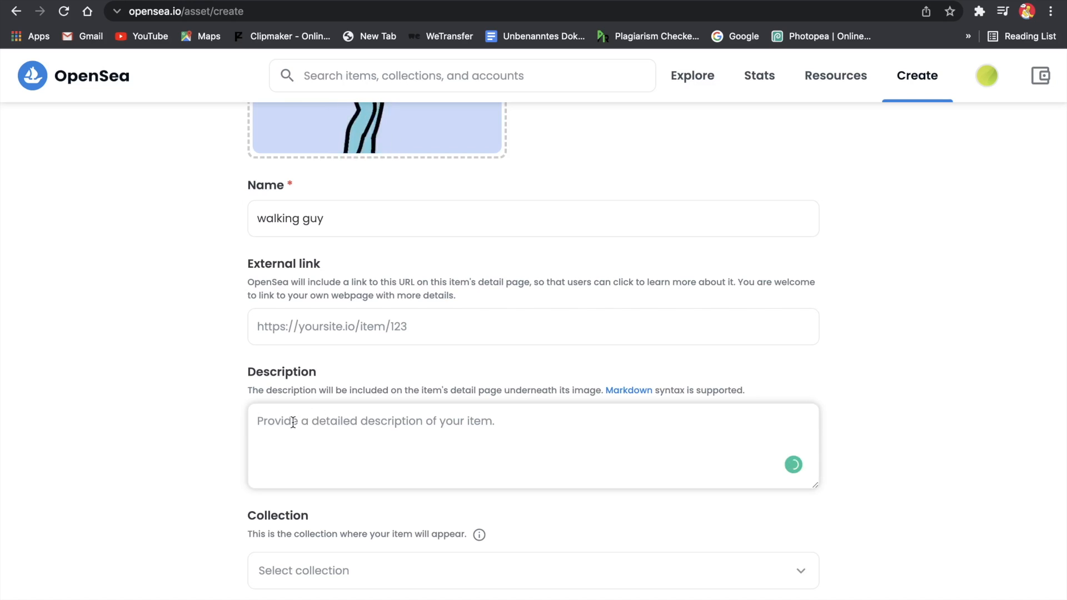
pyautogui.scroll(3, 291, 421)
pyautogui.scroll(-2, 376, 550)
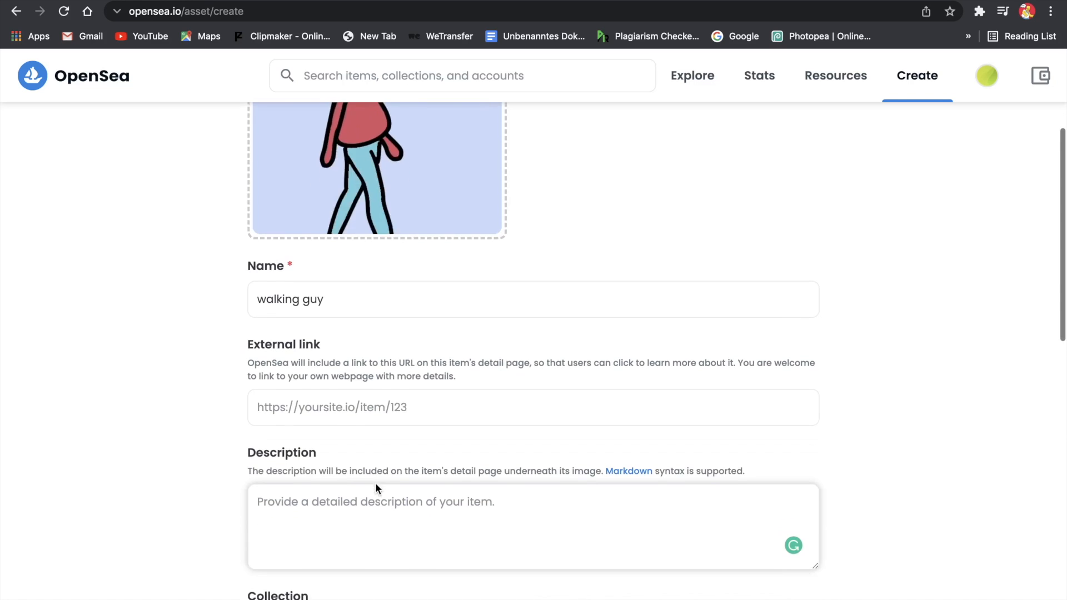
pyautogui.scroll(-1, 342, 469)
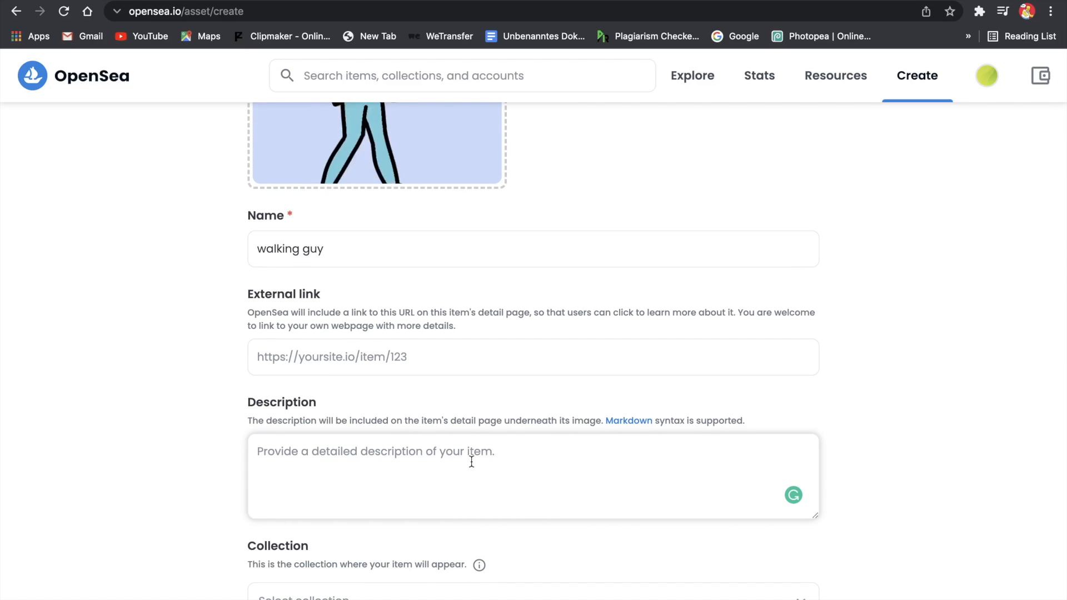
pyautogui.scroll(-5, 472, 464)
pyautogui.scroll(-1, 472, 466)
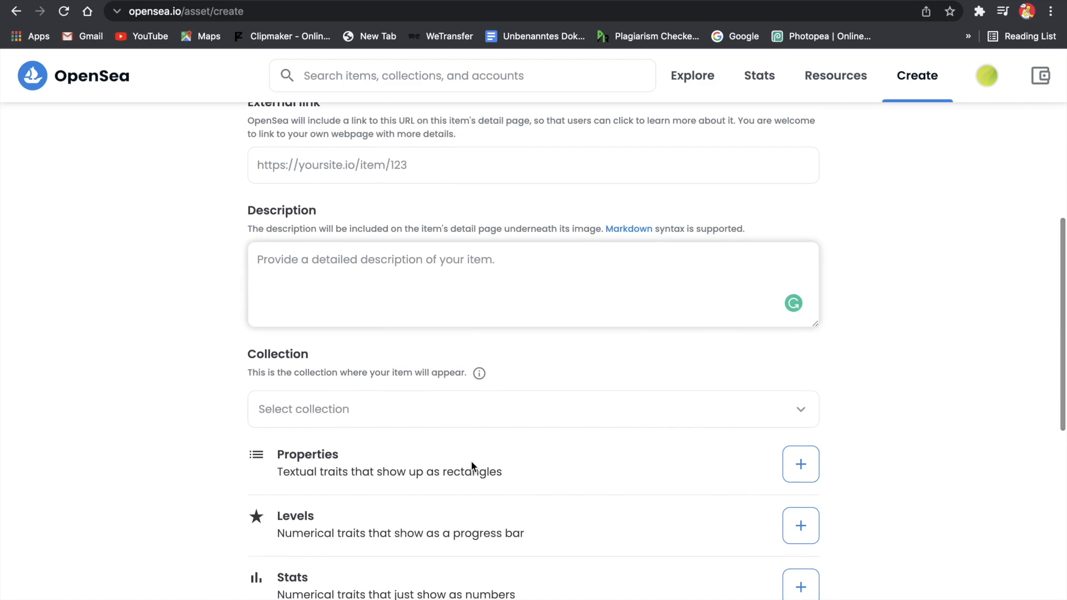
pyautogui.moveTo(241, 358); pyautogui.dragTo(355, 368)
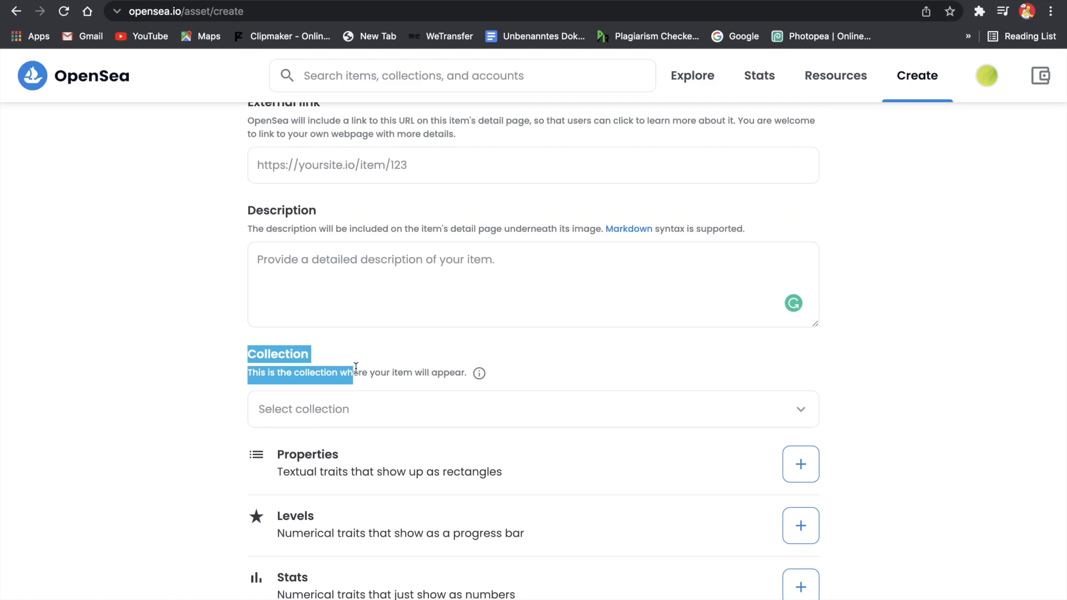
pyautogui.click(493, 365)
pyautogui.scroll(-2, 539, 343)
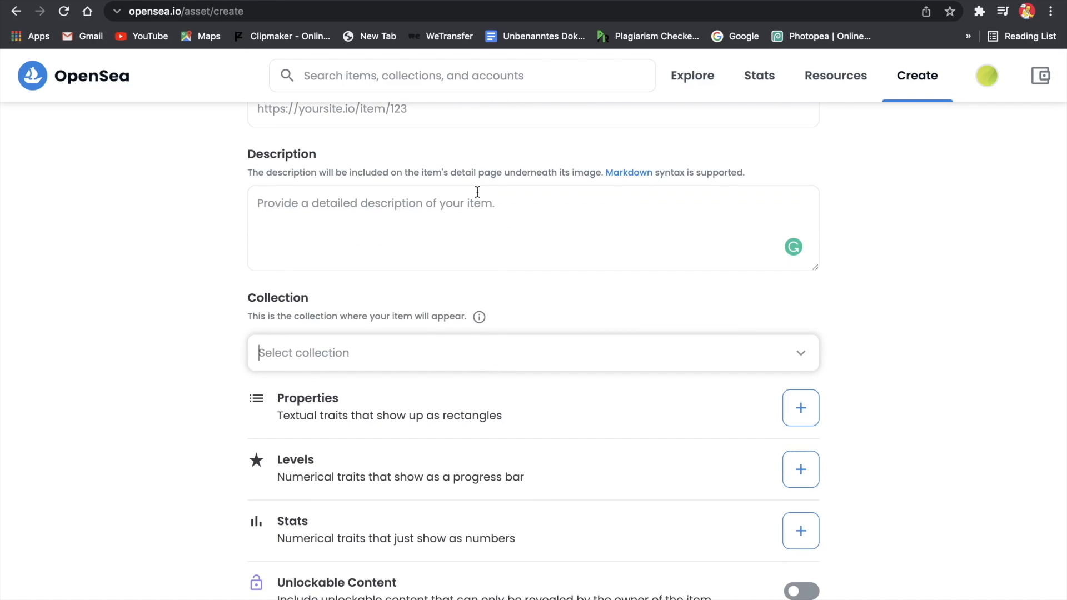
pyautogui.scroll(6, 478, 194)
pyautogui.scroll(-13, 832, 486)
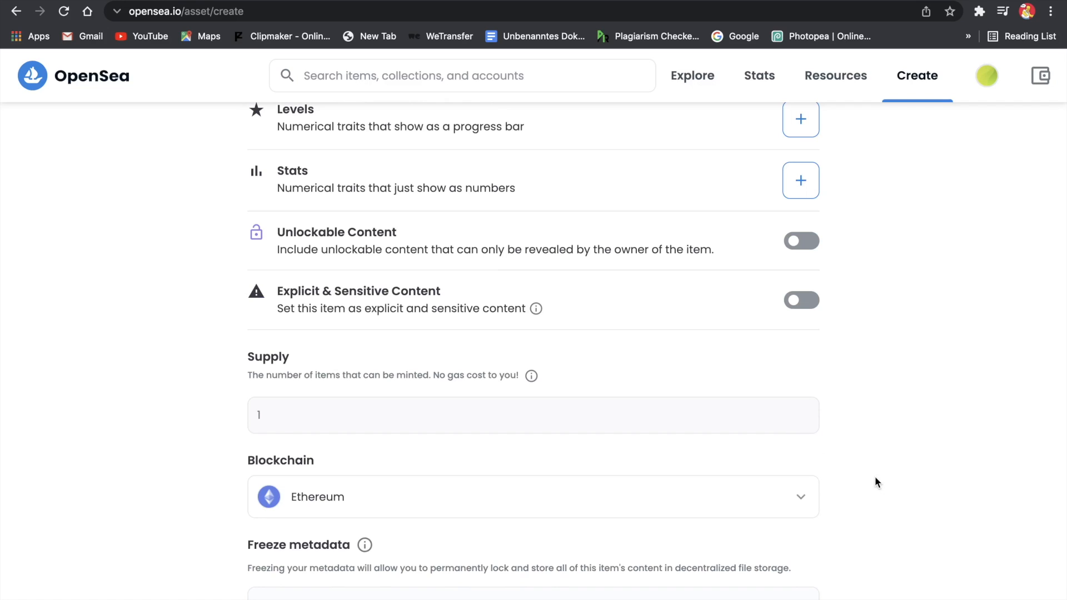
# - Set the new item's blockchain to Polygon
pyautogui.scroll(-3, 272, 422)
pyautogui.scroll(-2, 694, 376)
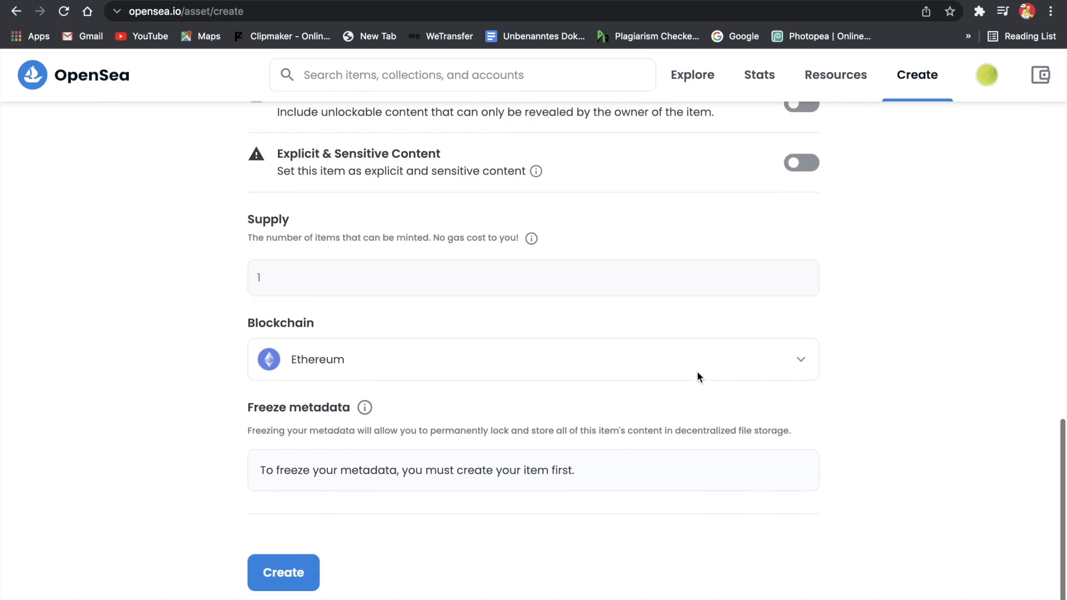
pyautogui.click(778, 359)
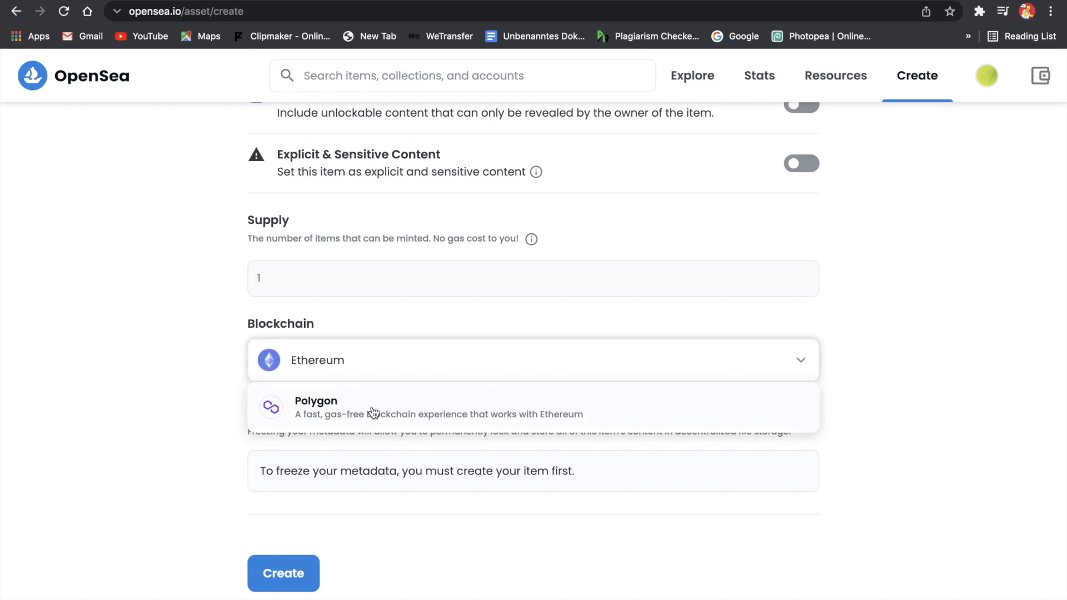
pyautogui.click(346, 404)
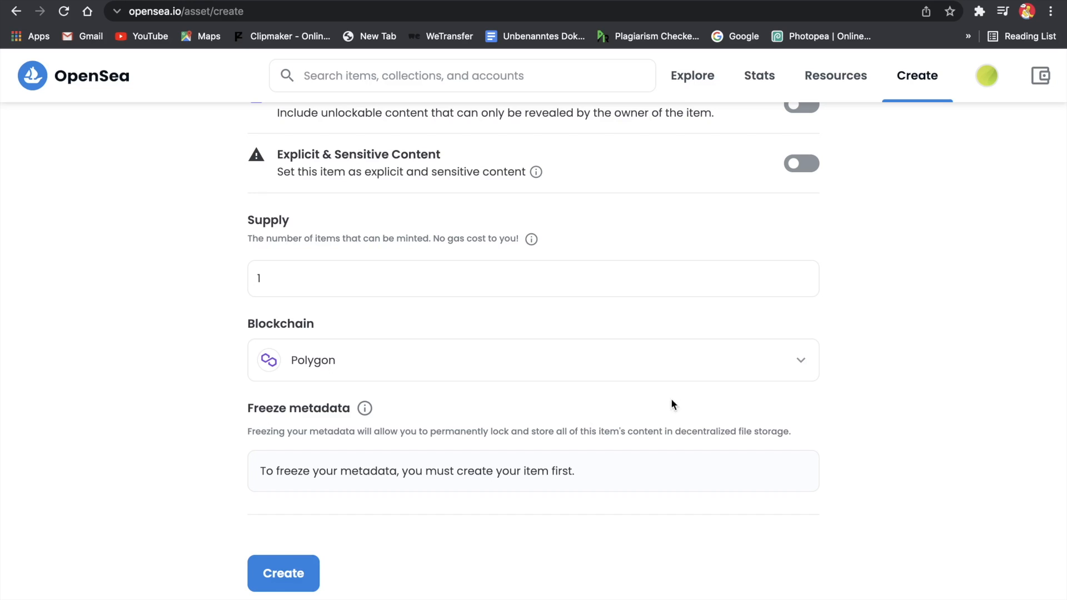
# - Check the completed form, create the walking guy item and dismiss the share dialog
pyautogui.scroll(15, 772, 416)
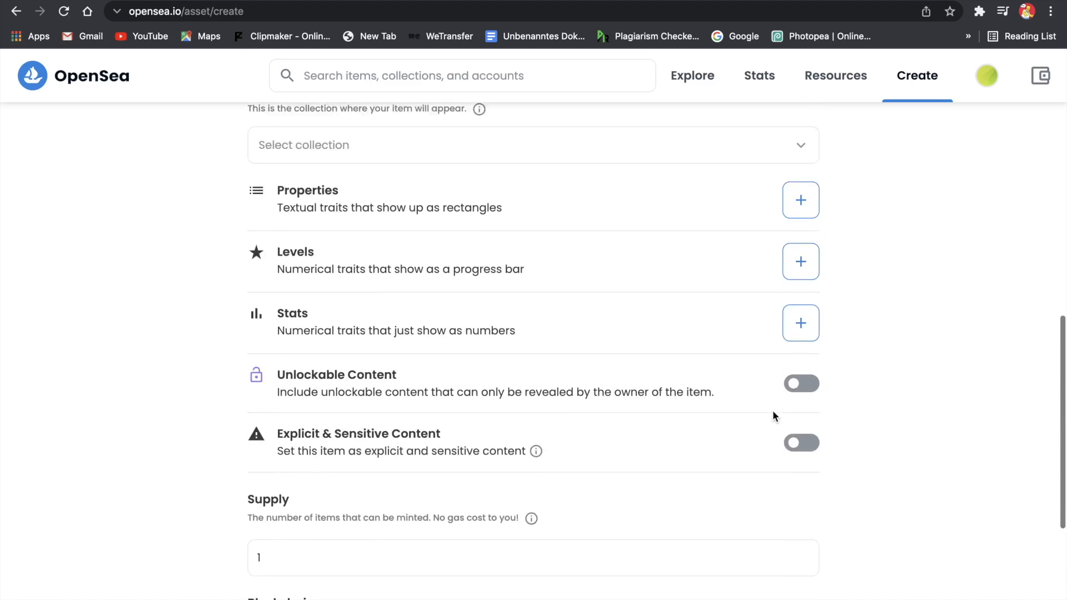
pyautogui.scroll(2, 773, 411)
pyautogui.scroll(-15, 773, 414)
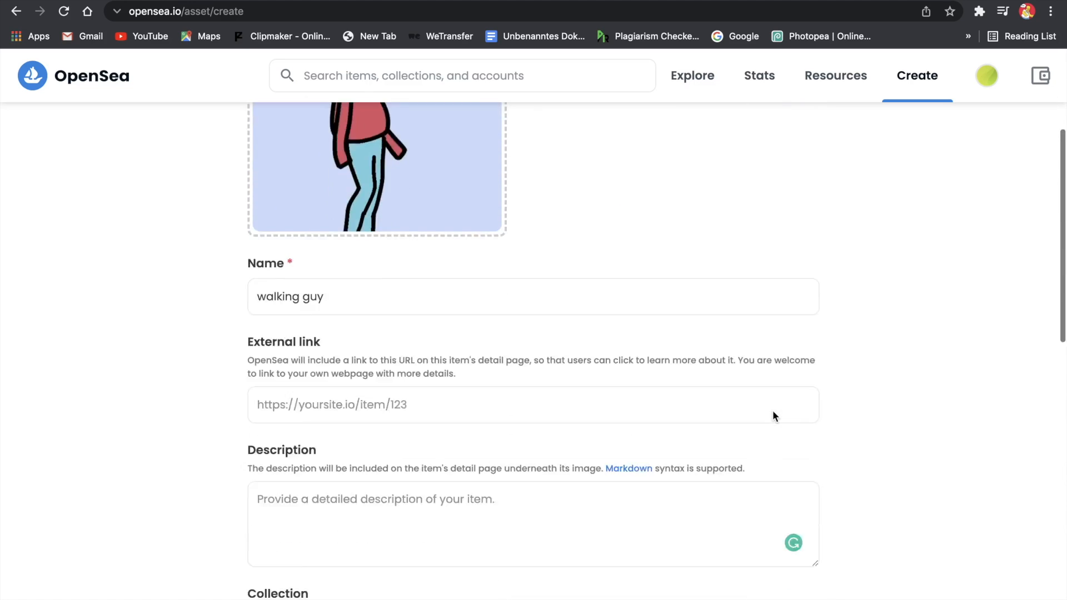
pyautogui.scroll(-2, 773, 412)
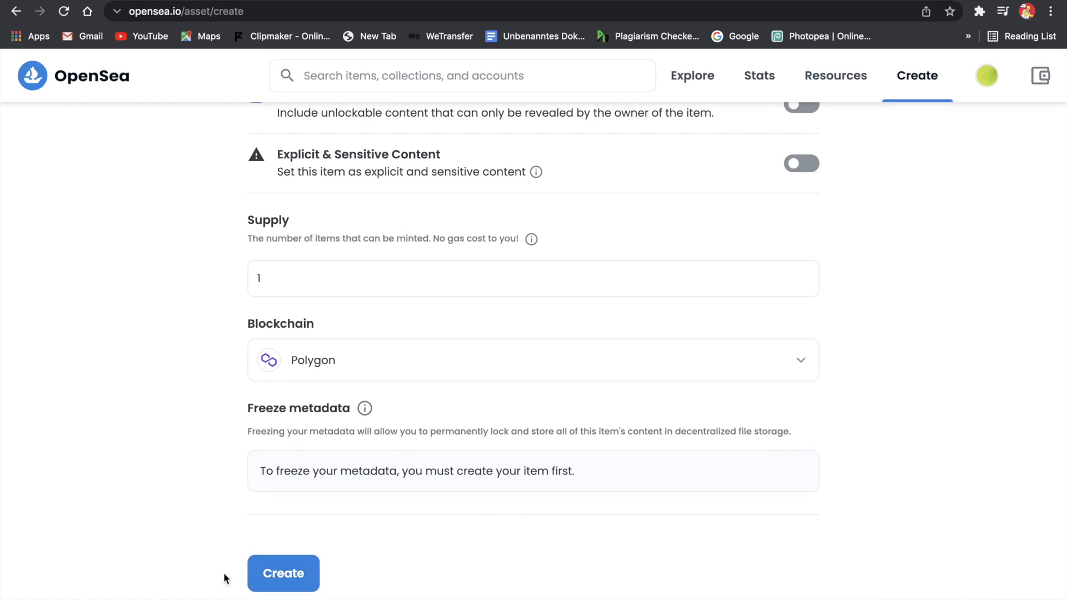
pyautogui.click(287, 573)
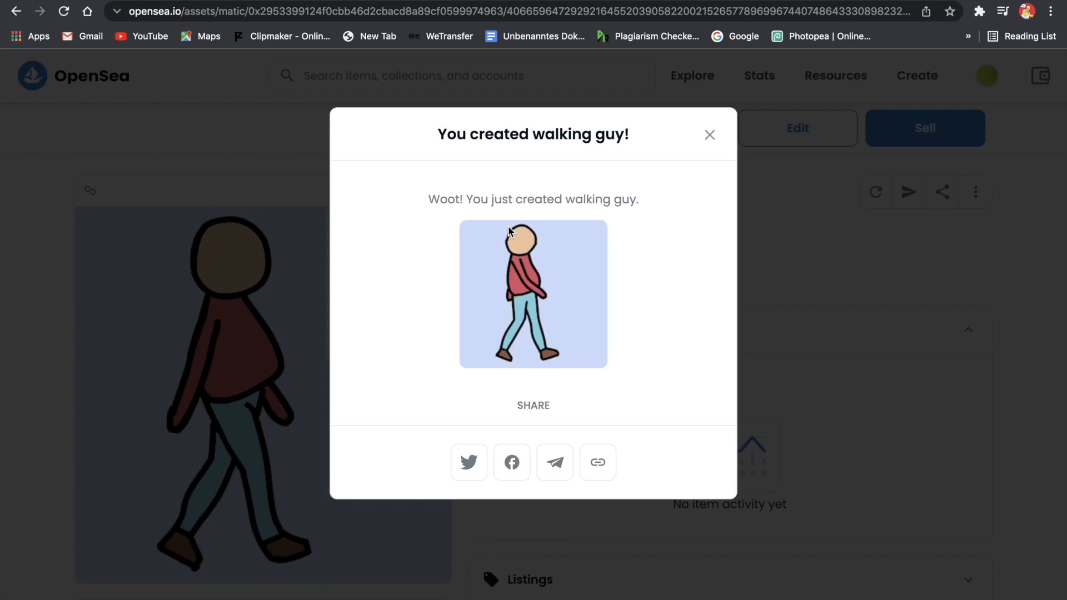
pyautogui.click(711, 137)
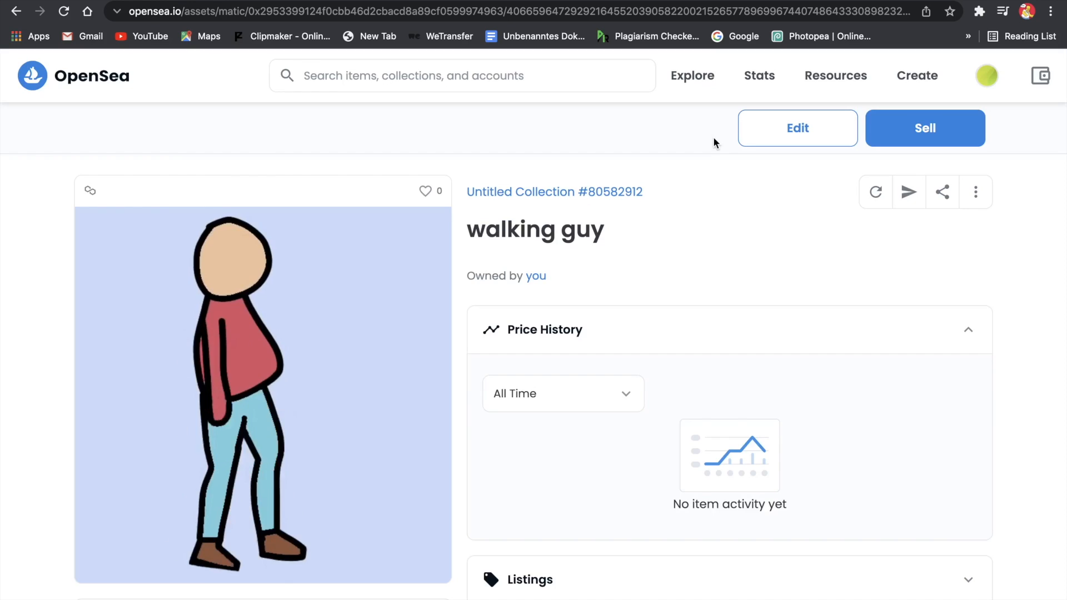
# - Look over the walking guy item page, open its selling page and return to the item page
pyautogui.scroll(-4, 714, 337)
pyautogui.scroll(4, 715, 337)
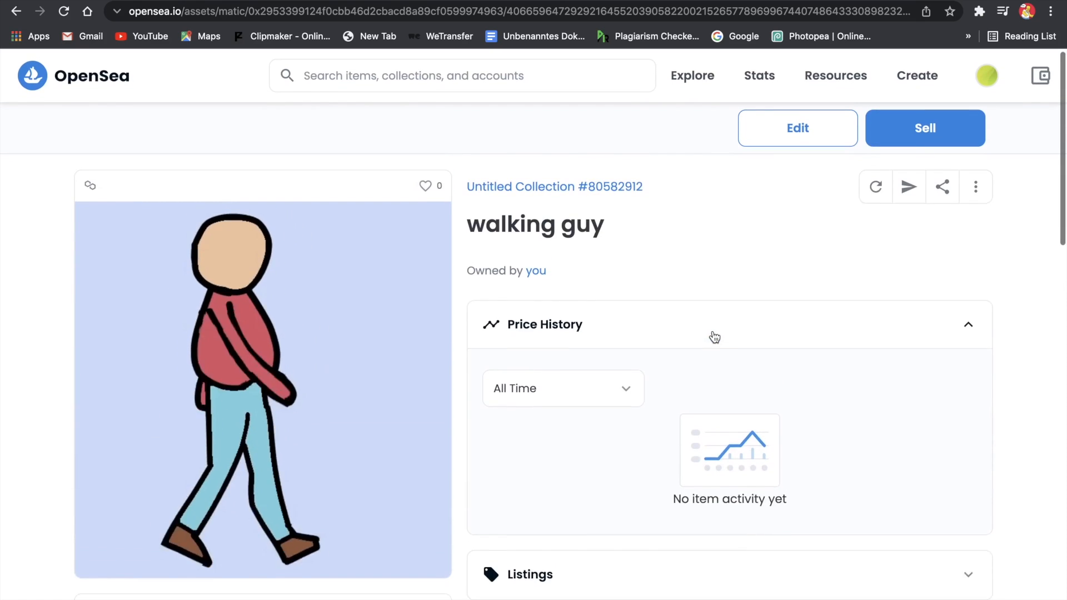
pyautogui.scroll(-1, 714, 338)
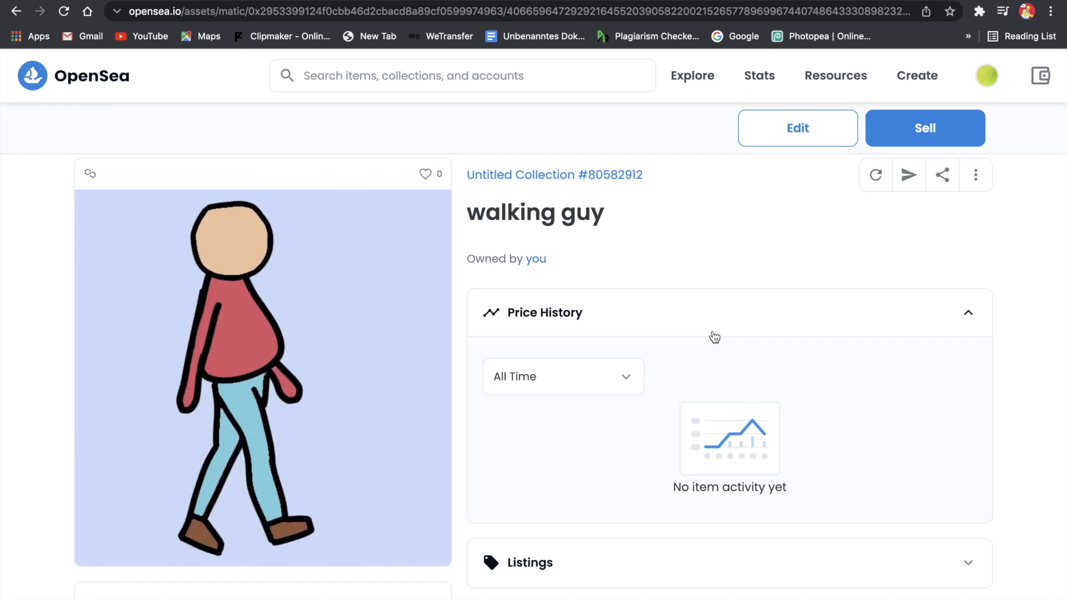
pyautogui.click(914, 133)
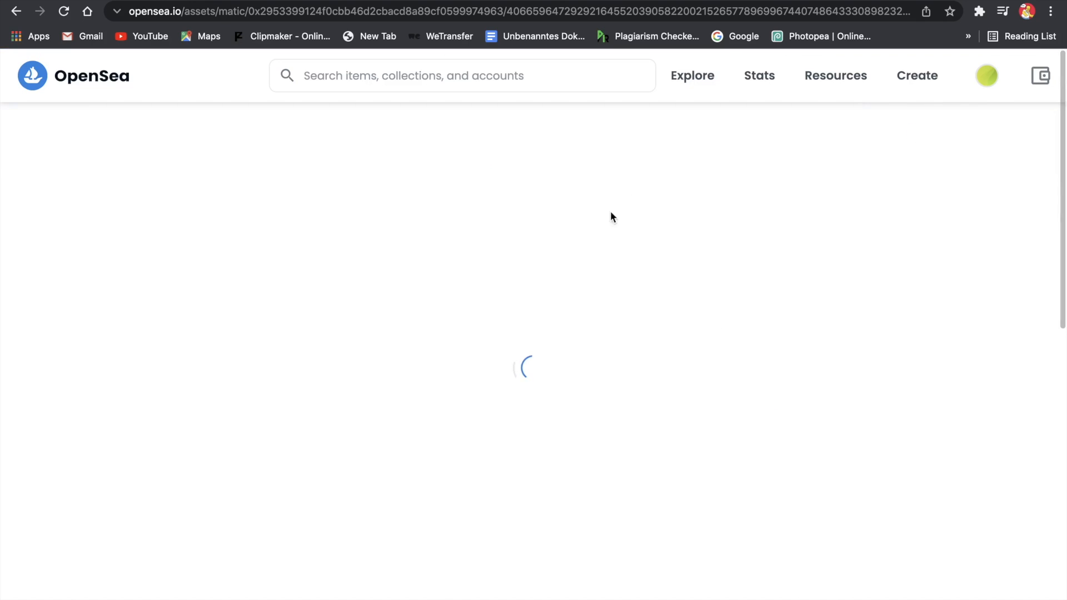
pyautogui.click(116, 134)
pyautogui.scroll(-2, 705, 259)
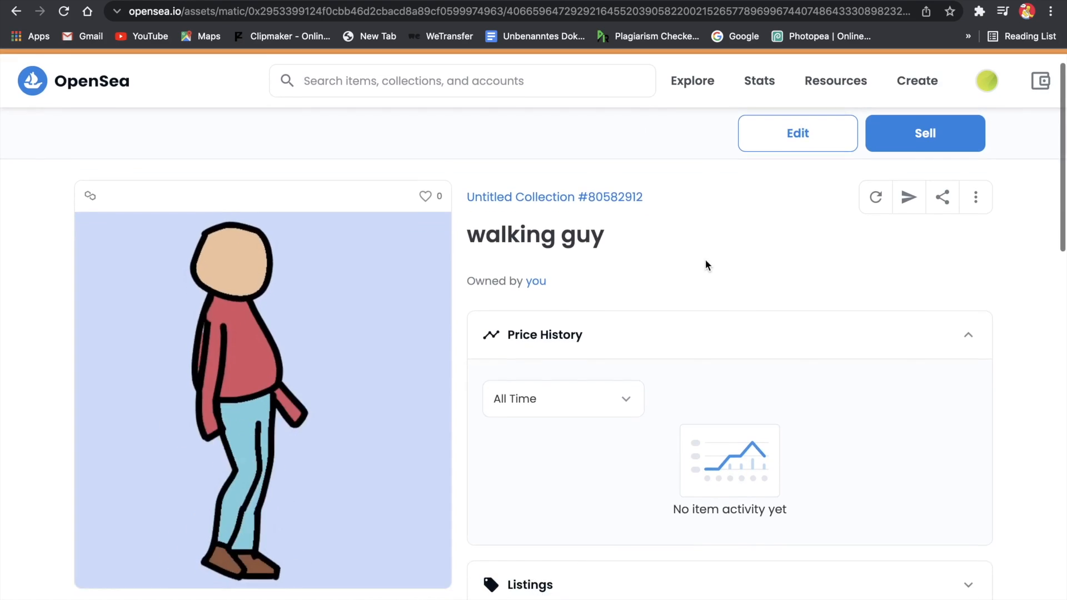